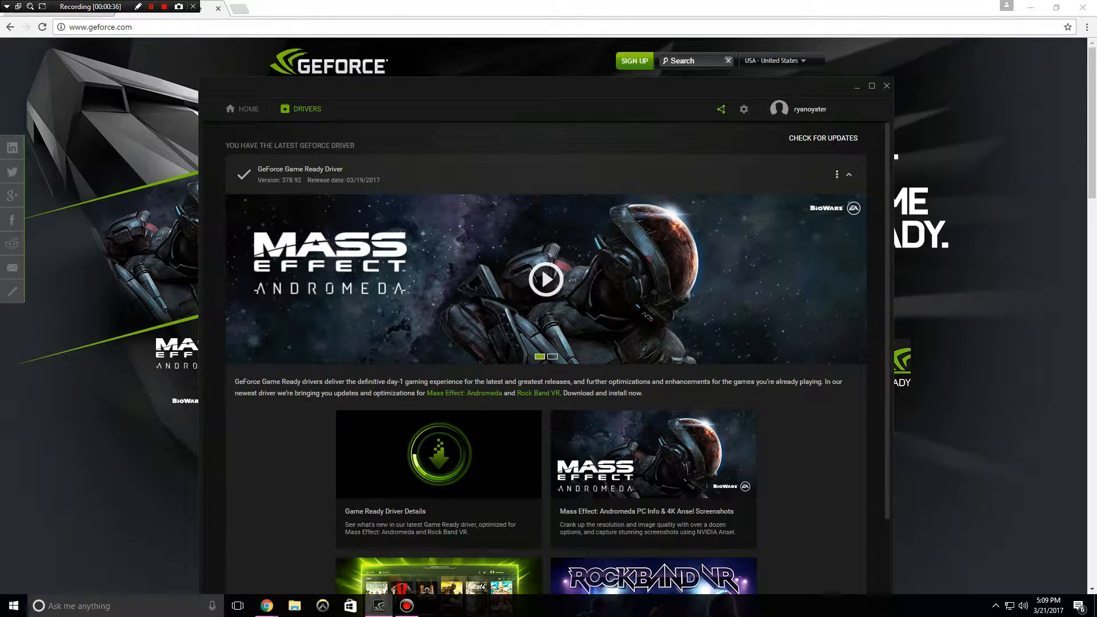
Look over the Raptr download page and the GeForce home page in the browser
left_click(63, 15)
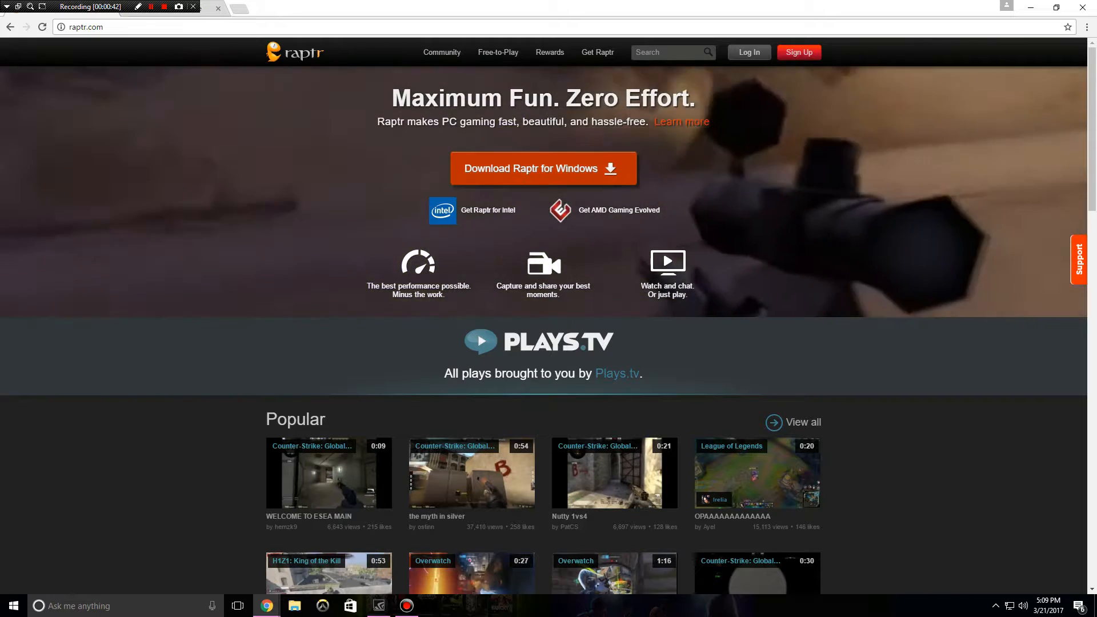
left_click(172, 13)
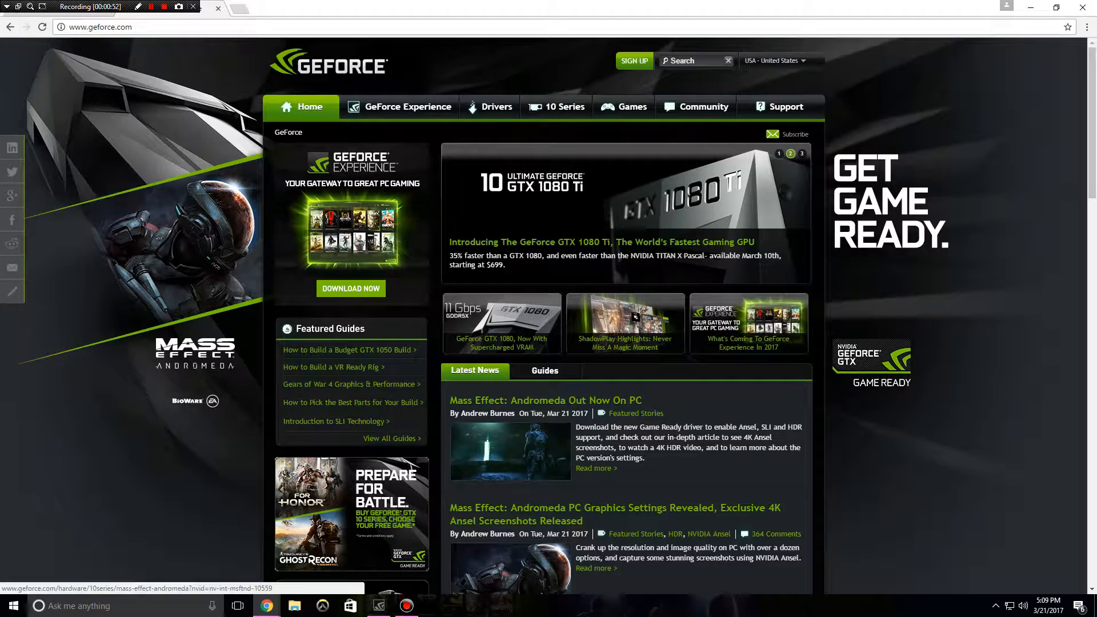
scroll(589, 166, "down", 6)
scroll(588, 165, "up", 4)
scroll(451, 104, "up", 3)
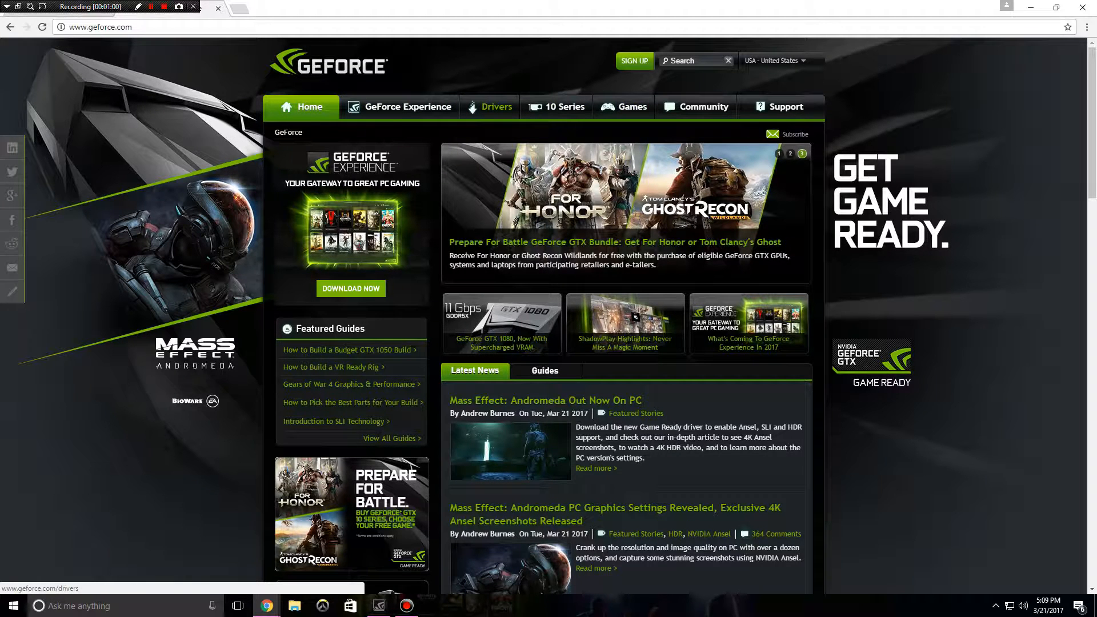
Open the GeForce Drivers page and examine the description of automatic driver updates
left_click(491, 107)
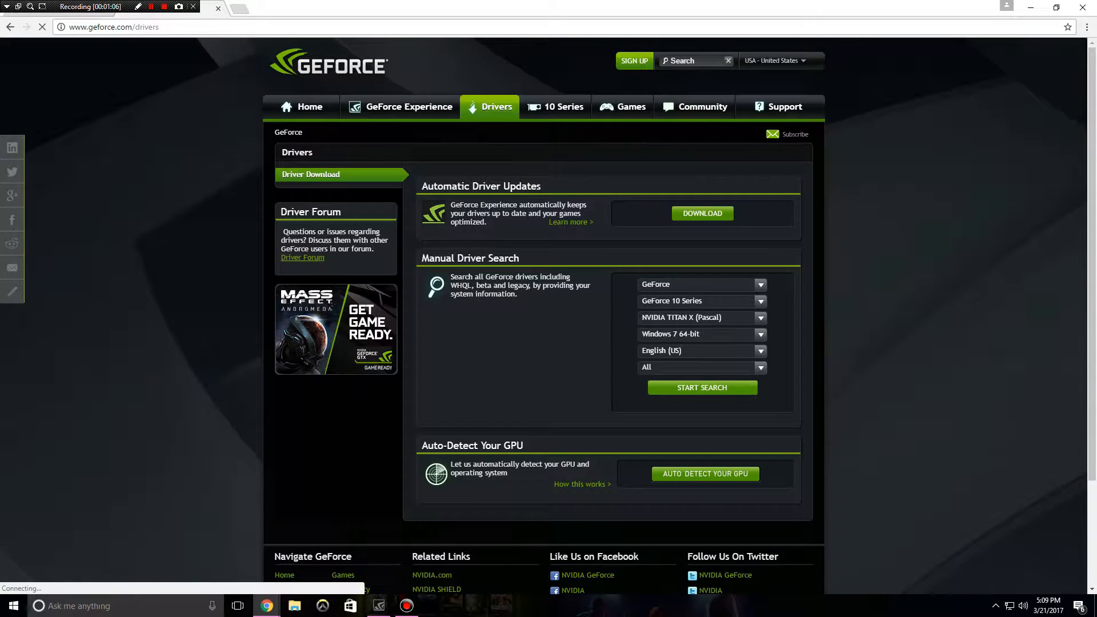
left_click_drag(459, 206, 582, 214)
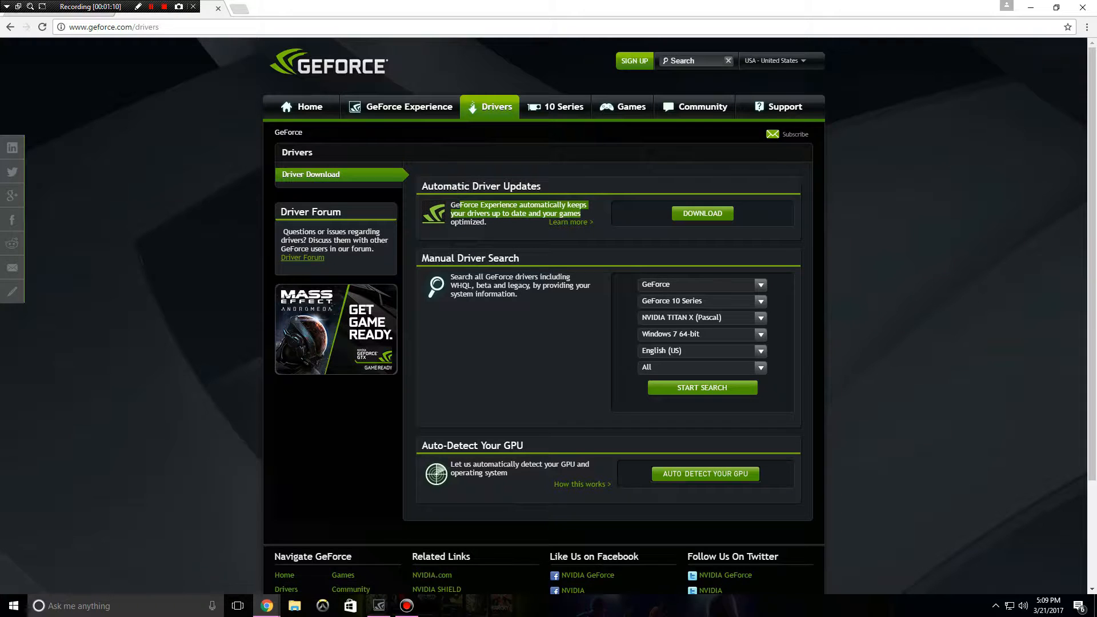
left_click(581, 214)
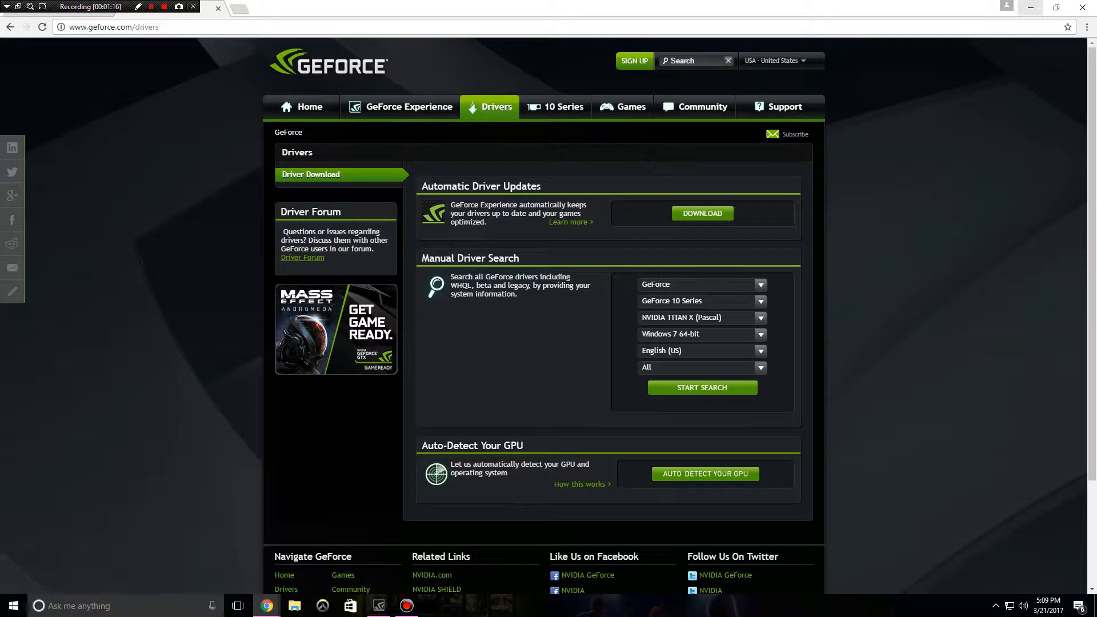
Switch from the browser to GeForce Experience, move its window up the desktop, and show the games library after viewing the drivers page
left_click(1031, 8)
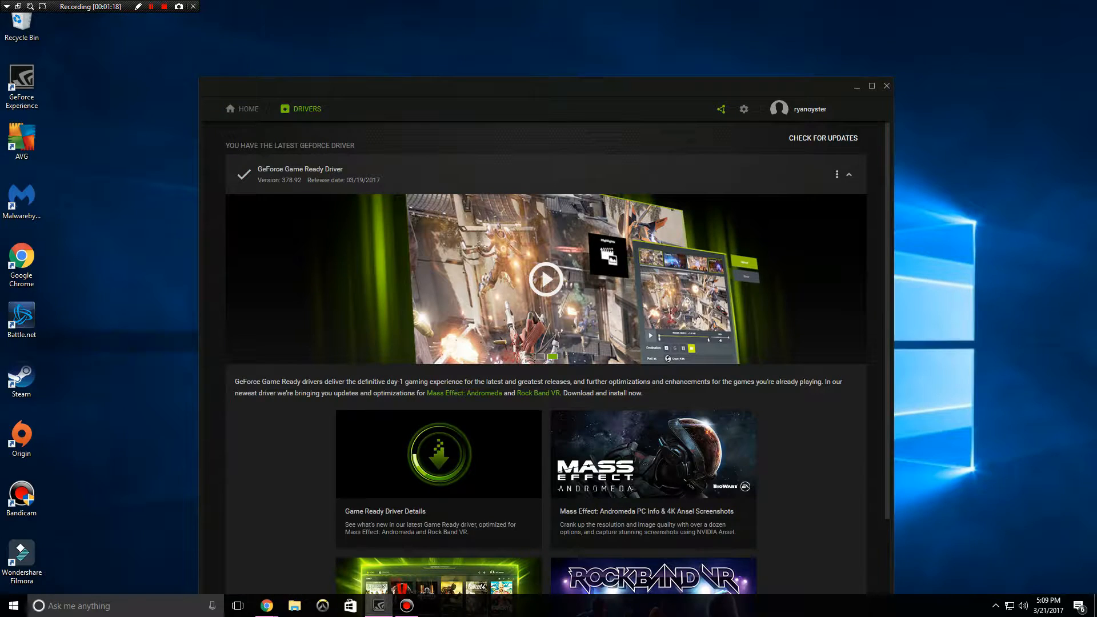
left_click_drag(640, 83, 651, 12)
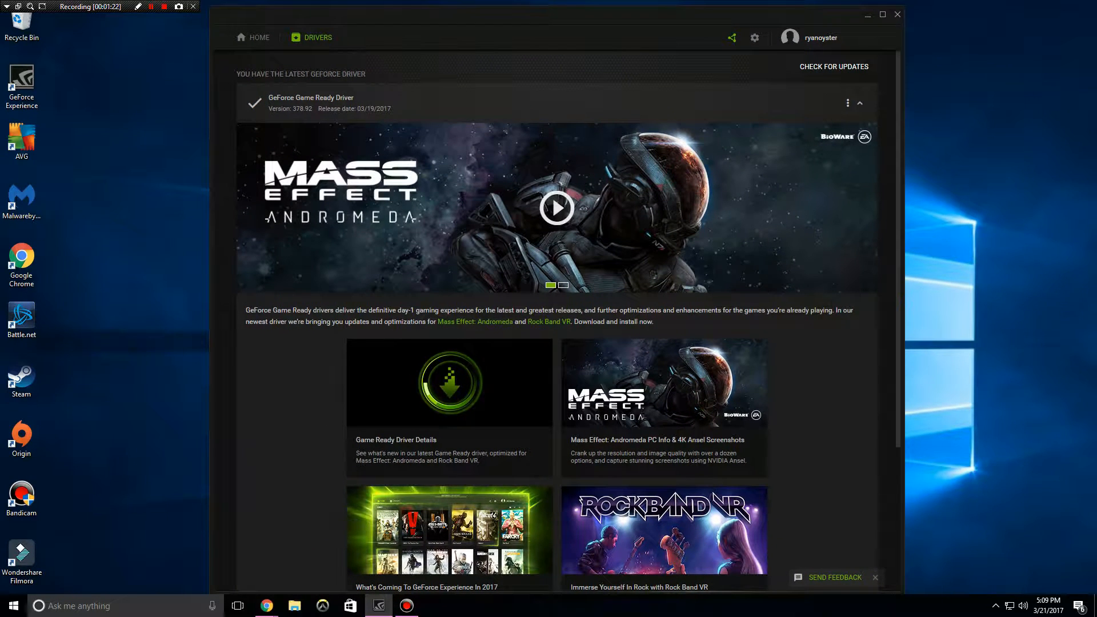
left_click(254, 37)
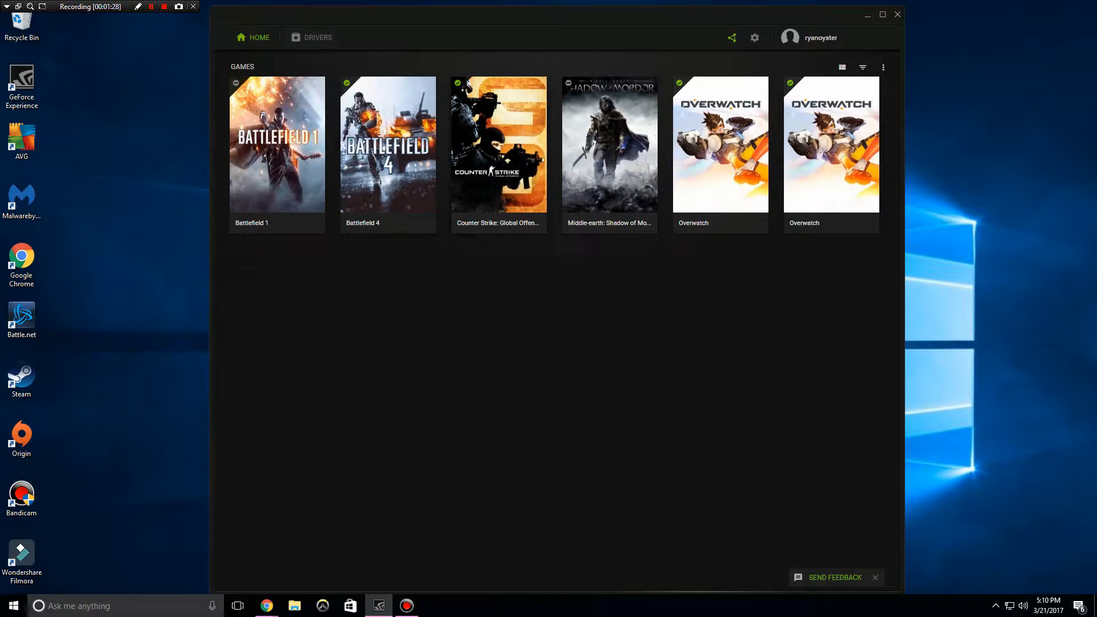
left_click(312, 37)
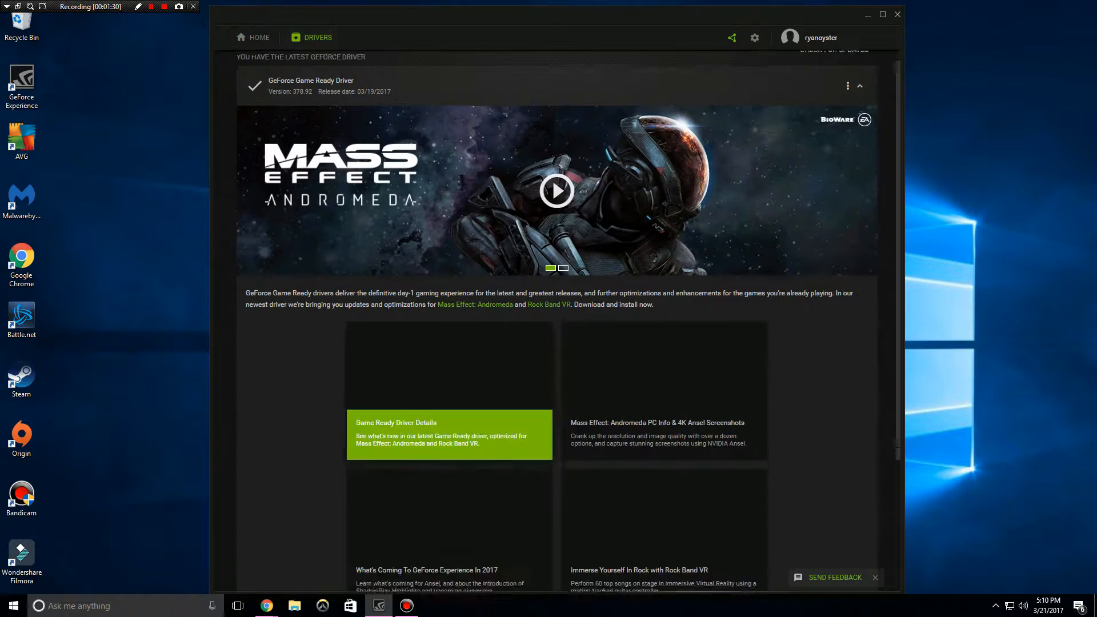
left_click(253, 38)
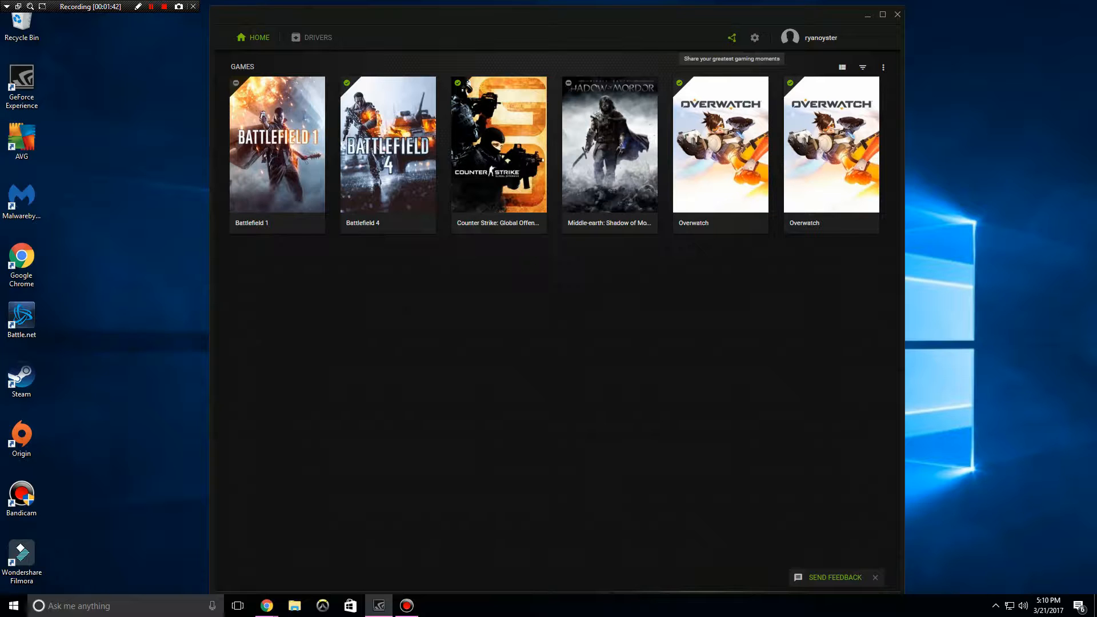
Open the in-game sharing overlay from the games library, close it, and bring it up again
left_click(732, 38)
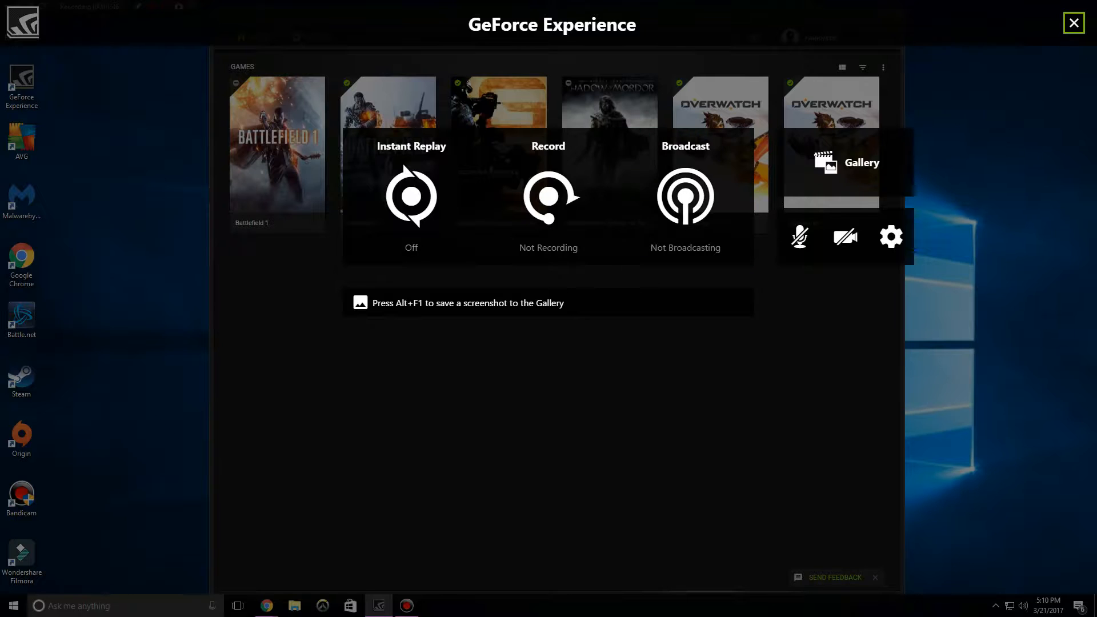
left_click(1074, 23)
mouse_move(721, 155)
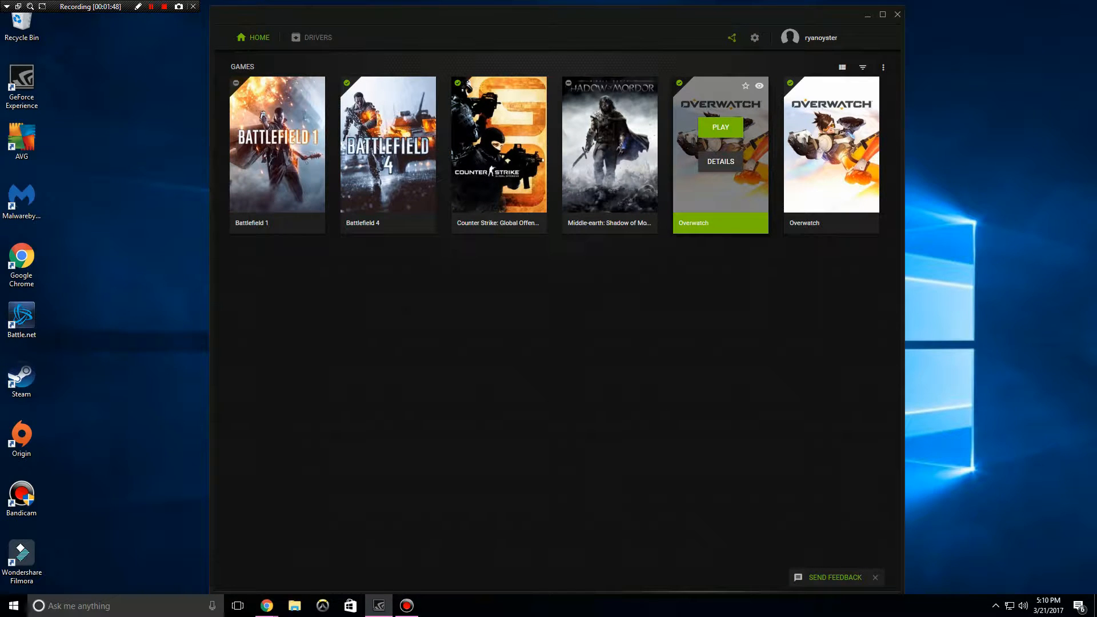
key("alt+z")
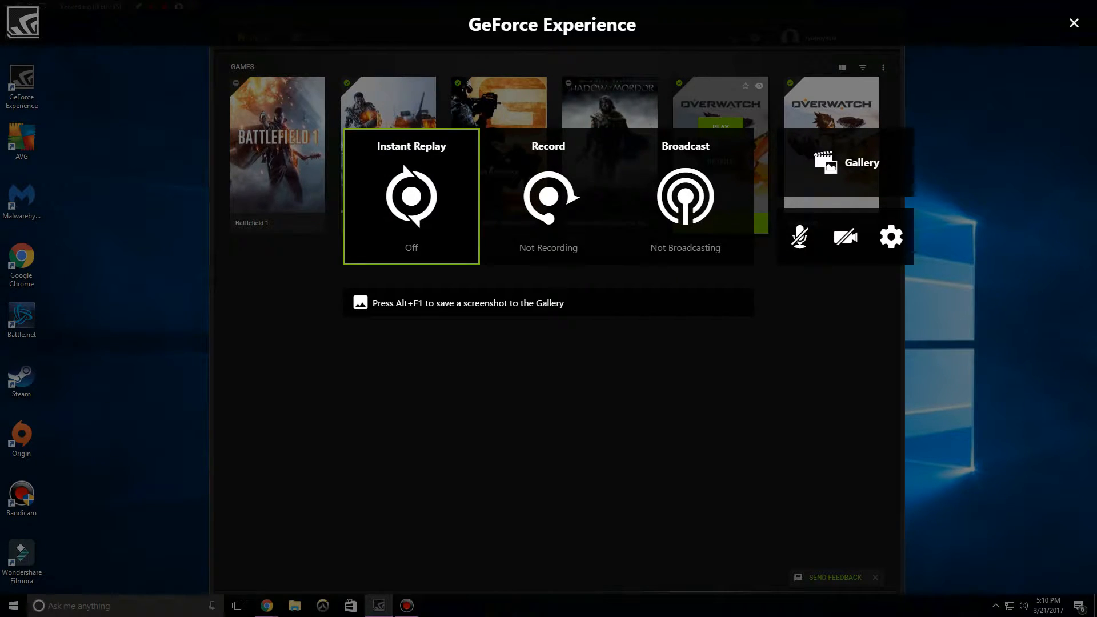
Examine the Instant Replay customization settings and return to the overlay without saving
key("Return")
key("Down")
key("Return")
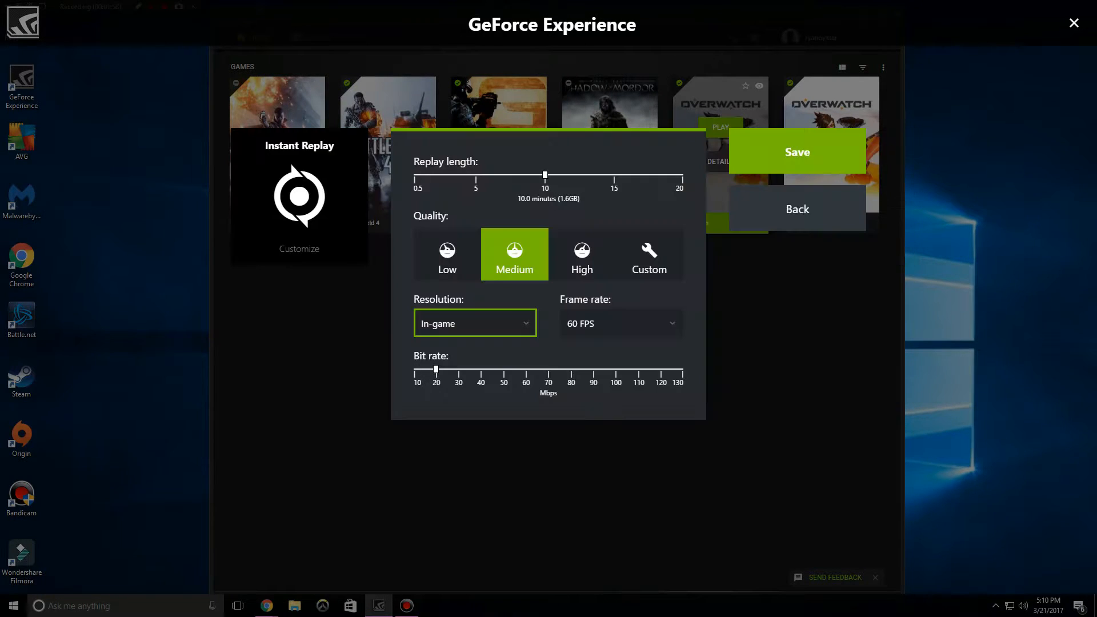
left_click(799, 218)
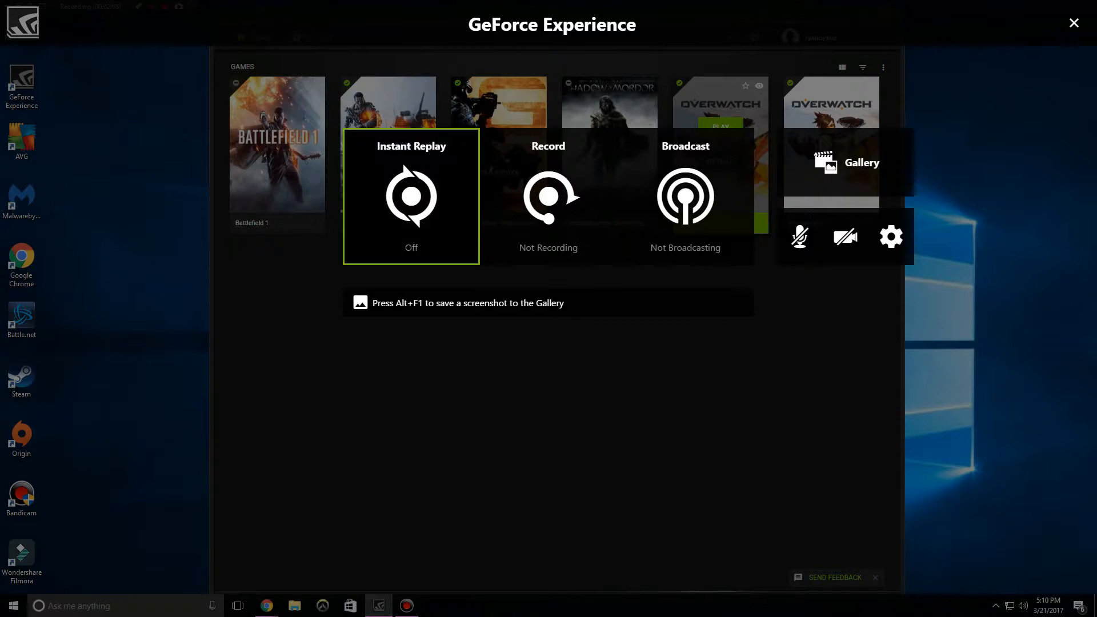
Reopen the Instant Replay customization to examine the replay length, return without saving, and check the feature's turn-on option
left_click(411, 197)
left_click(412, 197)
left_click(411, 197)
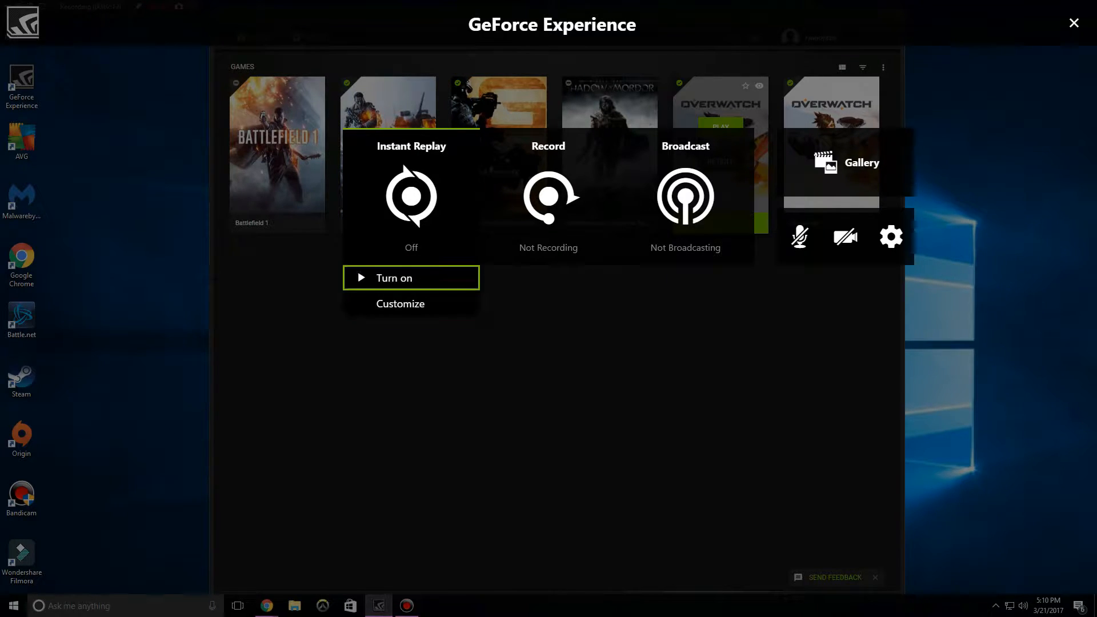
left_click(401, 304)
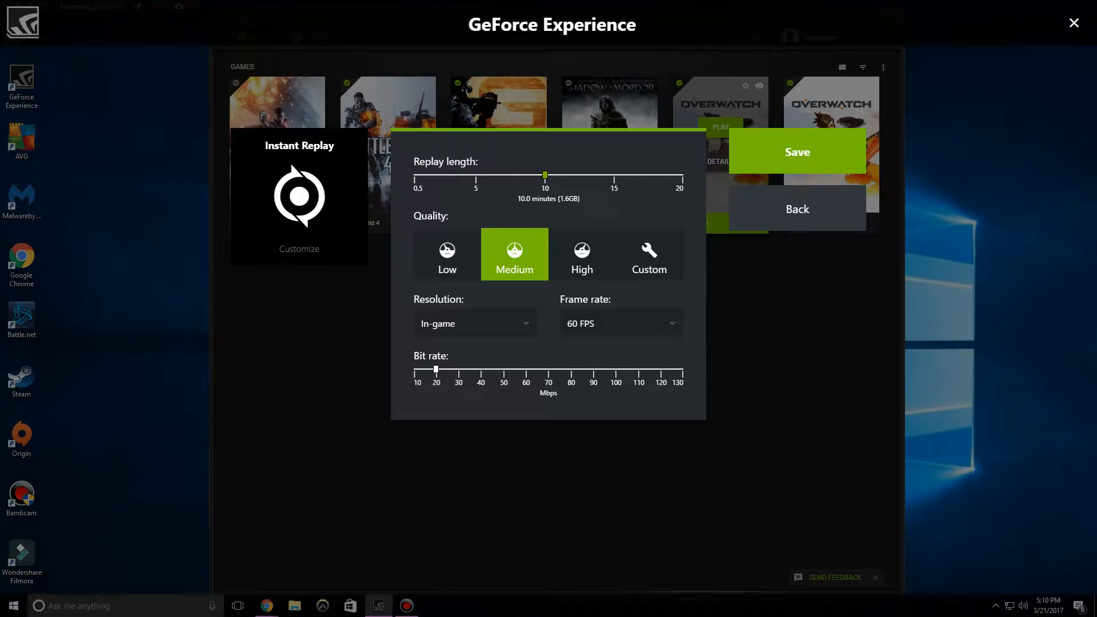
mouse_move(545, 175)
left_mouse_down()
mouse_move(676, 175)
mouse_move(546, 175)
left_mouse_up()
left_click(798, 210)
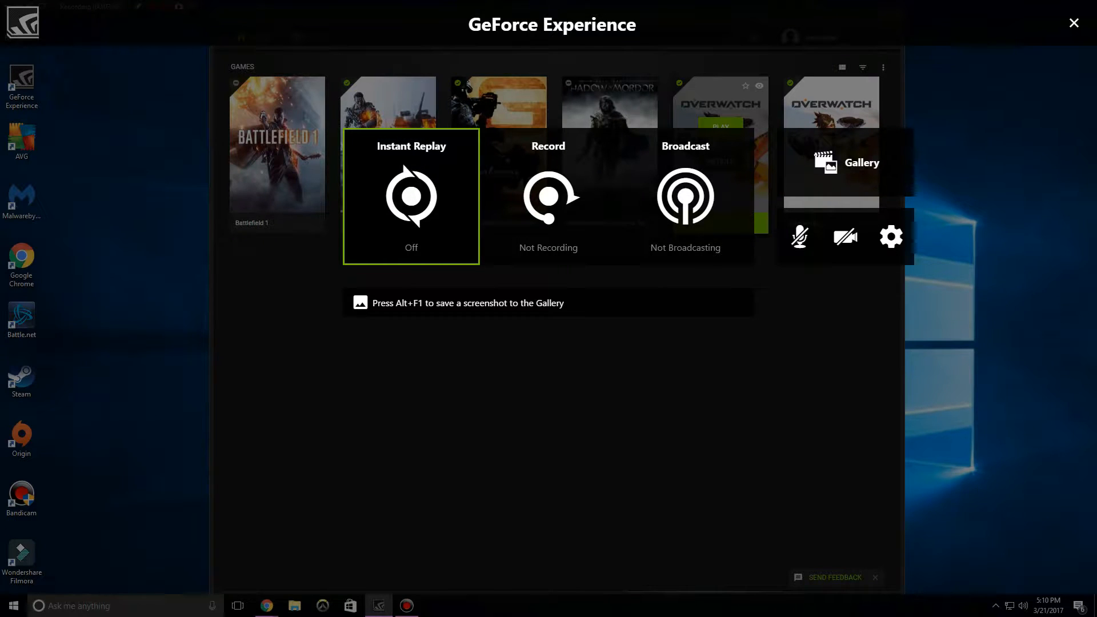
left_click(411, 196)
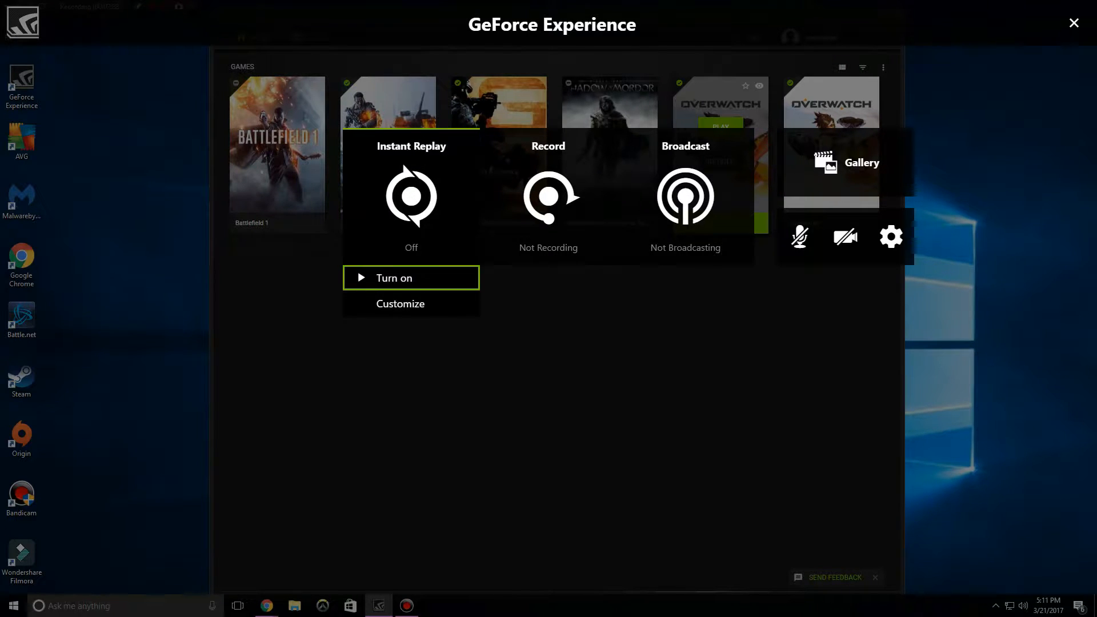
key("Escape")
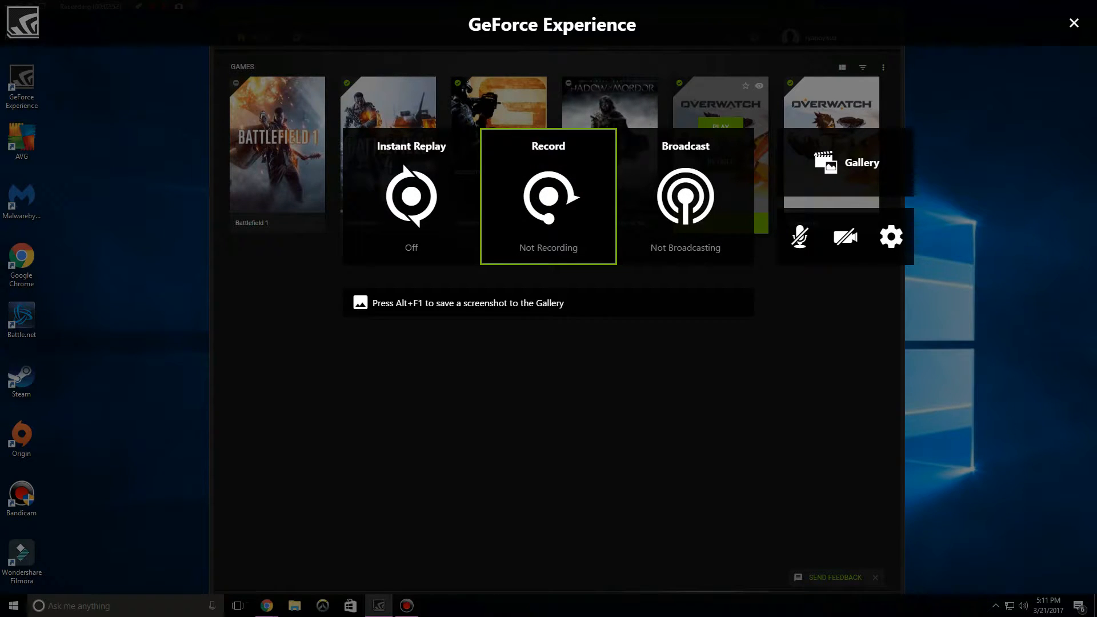
Open the Record customization settings, compare the Low, Medium and High quality presets, and select Custom quality
left_click(549, 218)
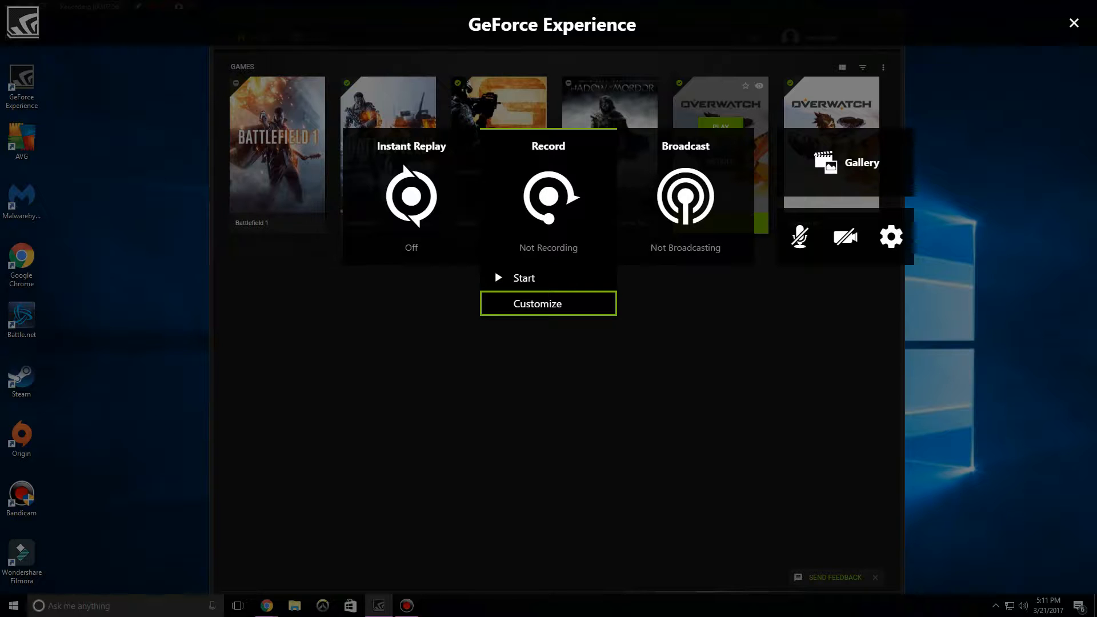
left_click(548, 304)
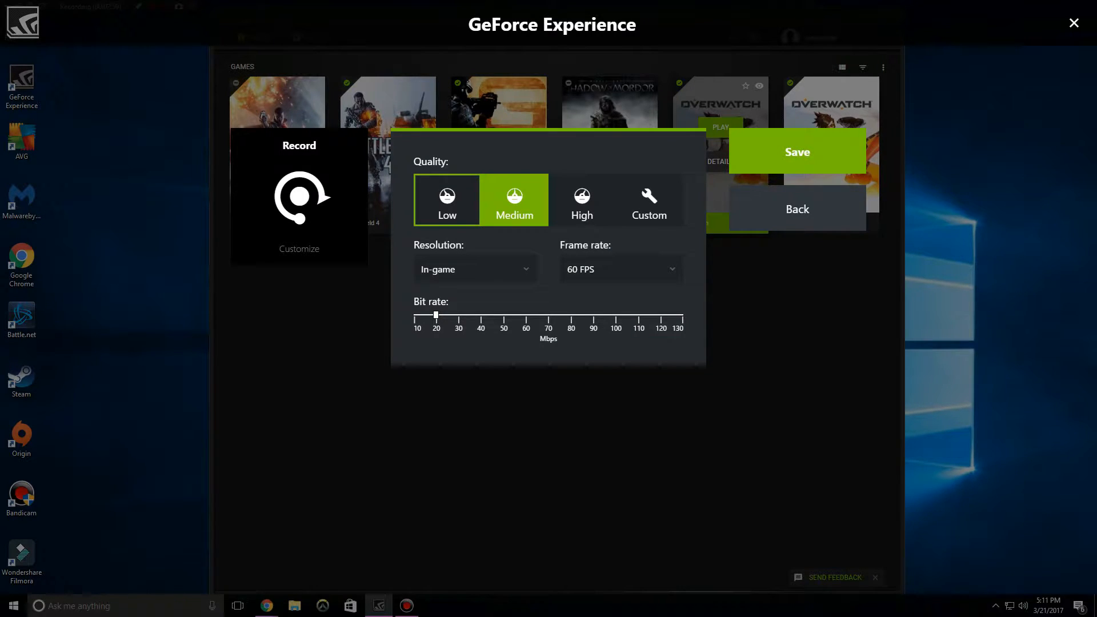
left_click(581, 200)
left_click(447, 200)
left_click(515, 200)
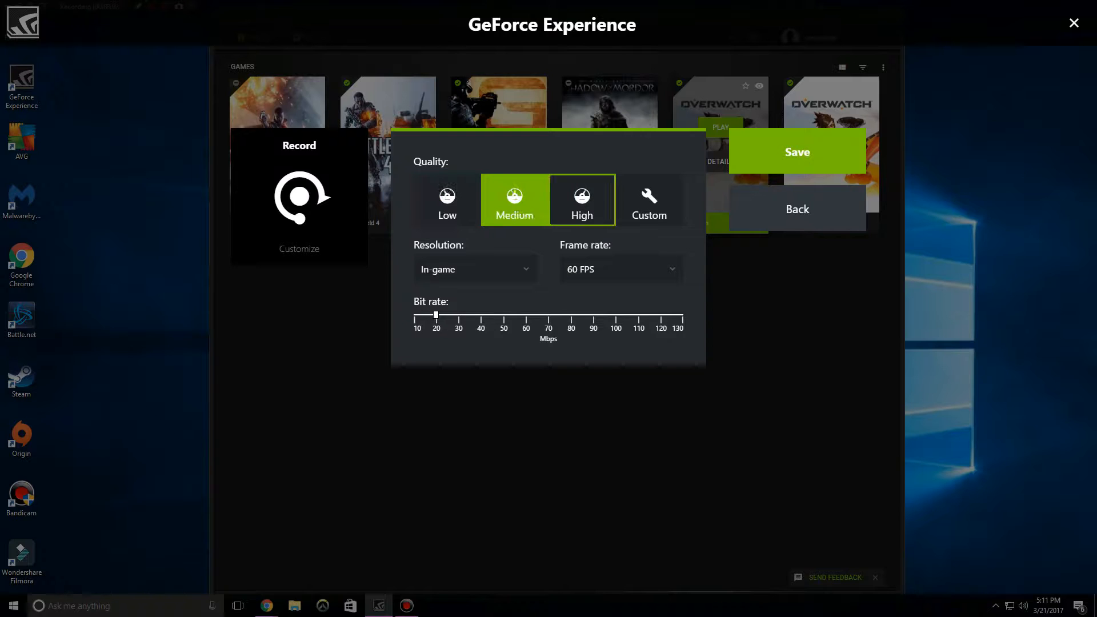
left_click(582, 200)
left_click(447, 200)
left_click(515, 200)
left_click(582, 200)
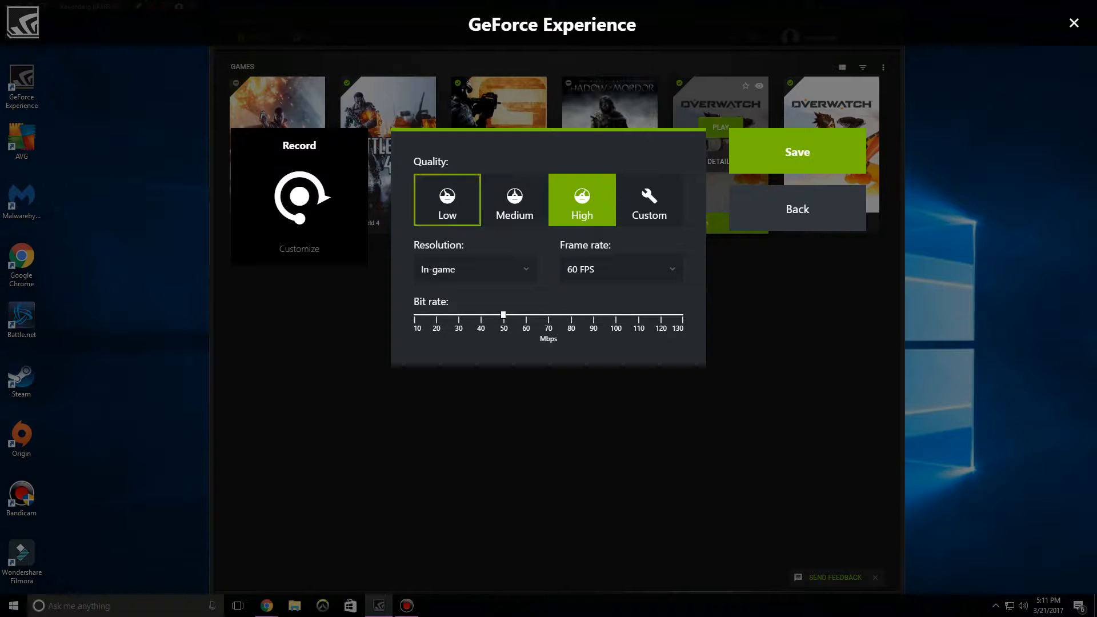
left_click(448, 200)
left_click(514, 200)
left_click(581, 200)
left_click(649, 200)
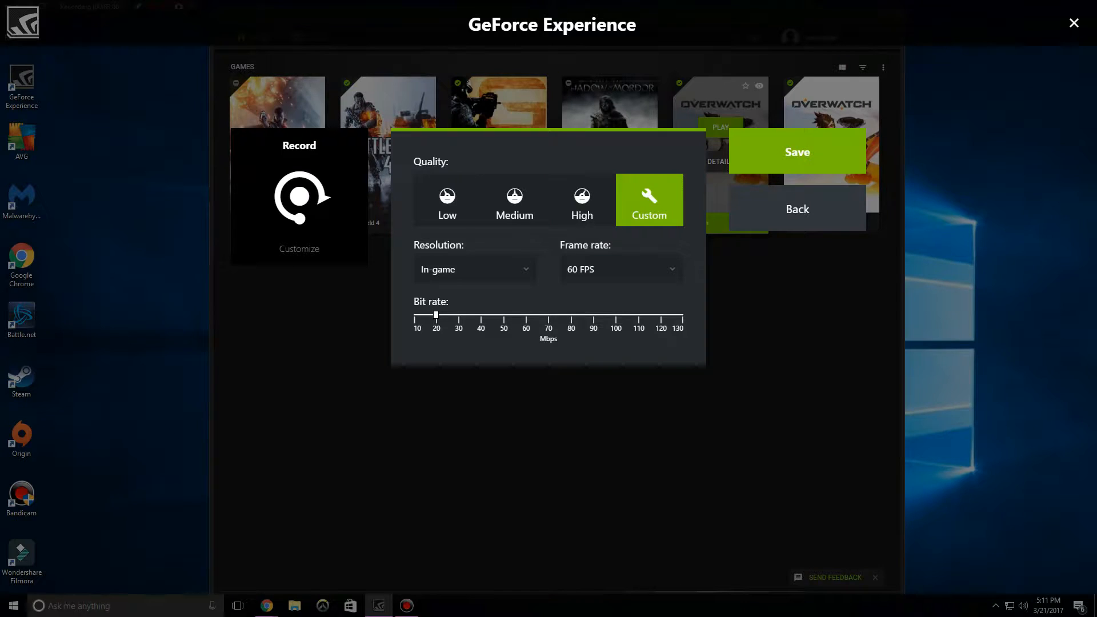
Set the custom recording resolution to 1080p HD at 60 FPS, compare it with the High preset, and return to Custom
left_click(475, 269)
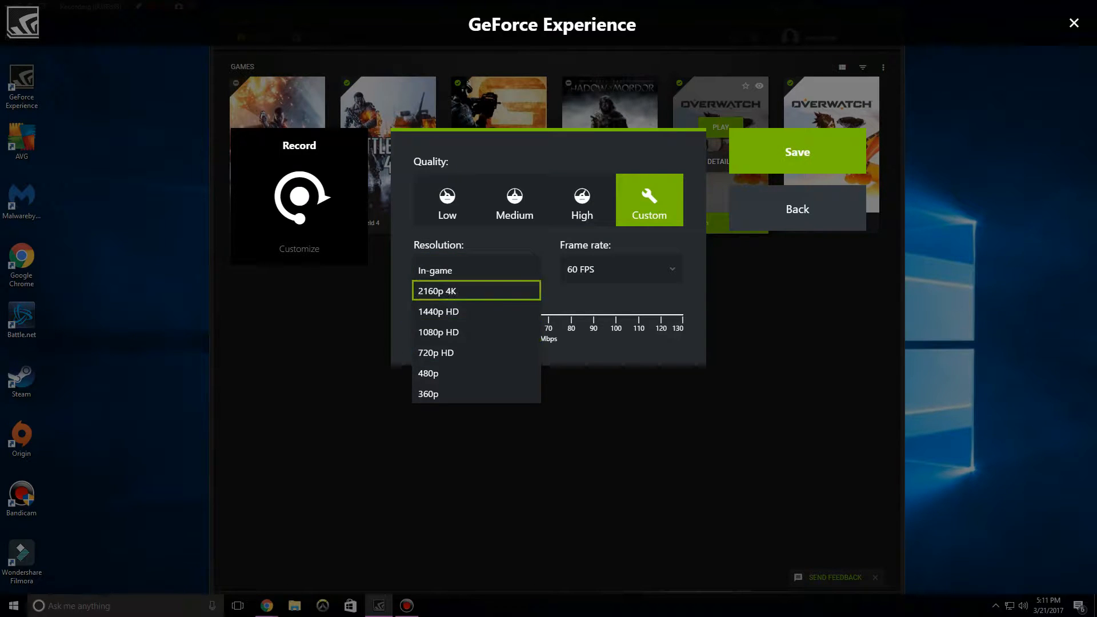
left_click(476, 331)
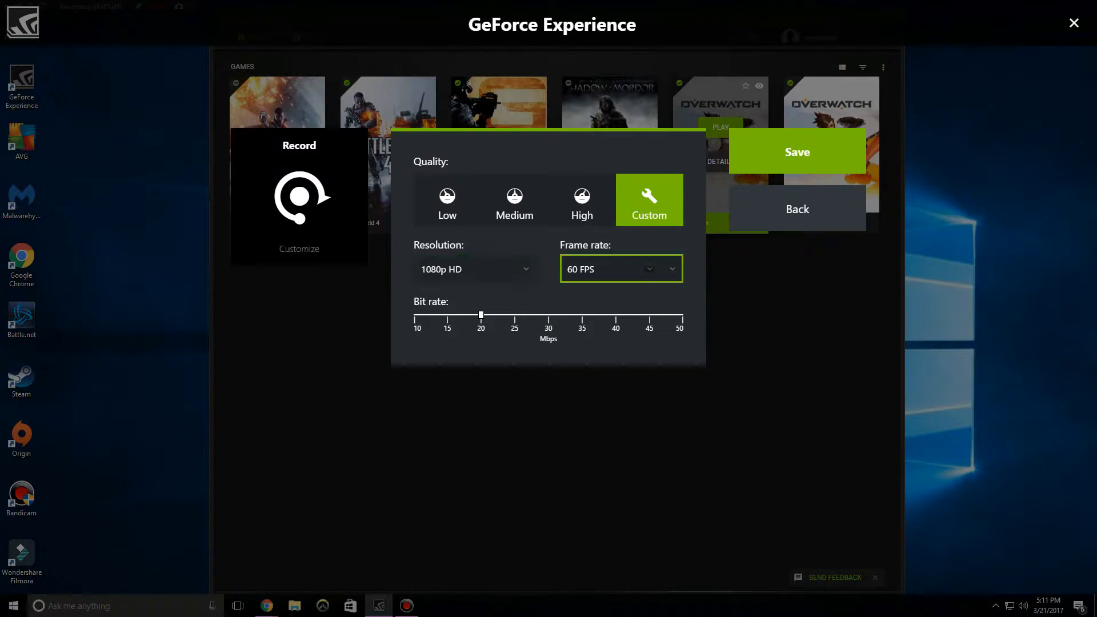
left_click(622, 270)
left_click(622, 270)
left_click(582, 200)
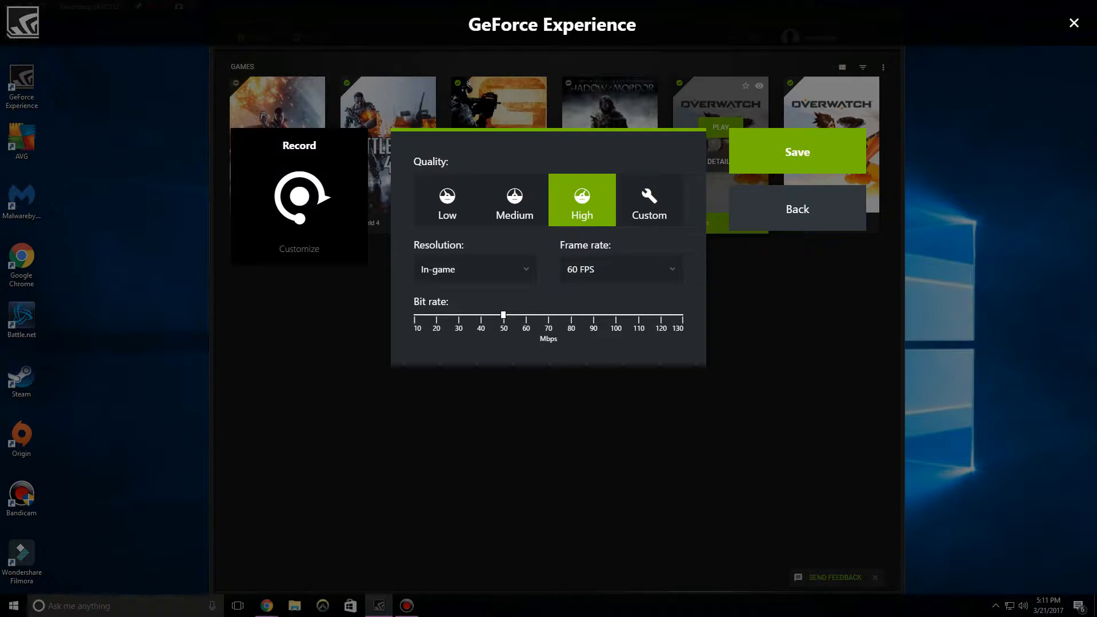
left_click(649, 200)
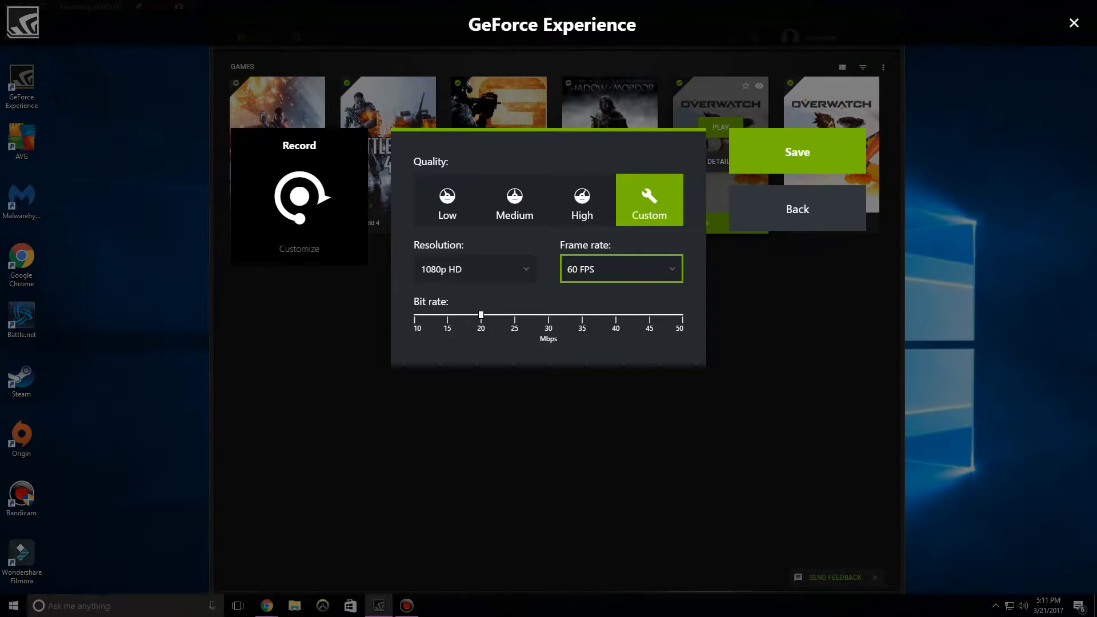
Try the custom recording bit rate at 50 Mbps and set it to 30 Mbps
left_click_drag(481, 315, 681, 314)
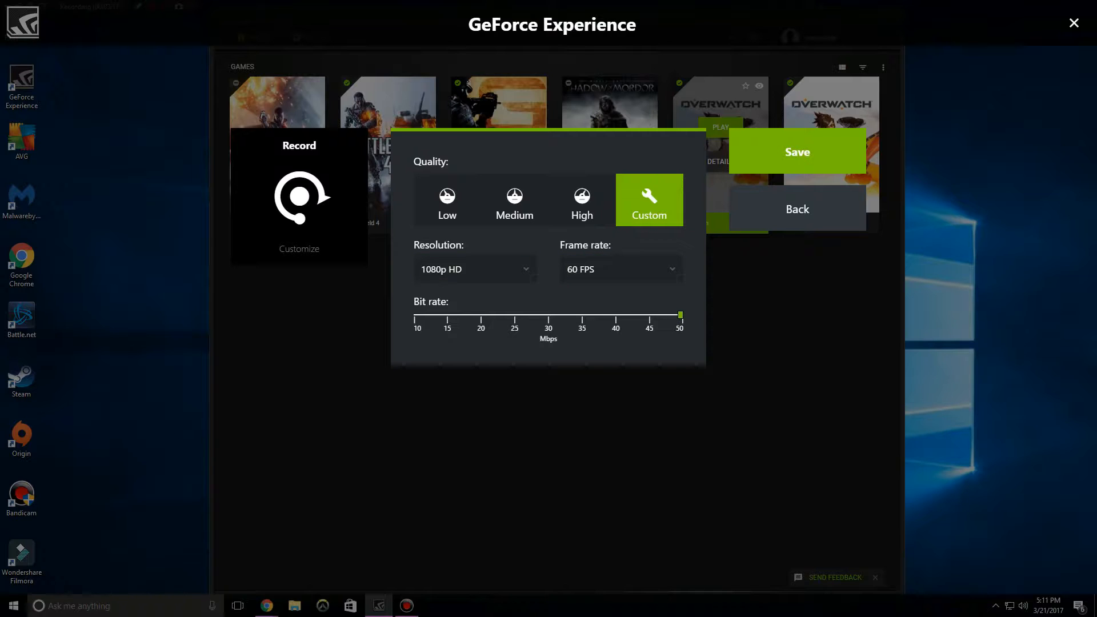
key("Left")
key("Left")
key("Left")
key("Left")
key("Left")
left_click_drag(515, 315, 548, 315)
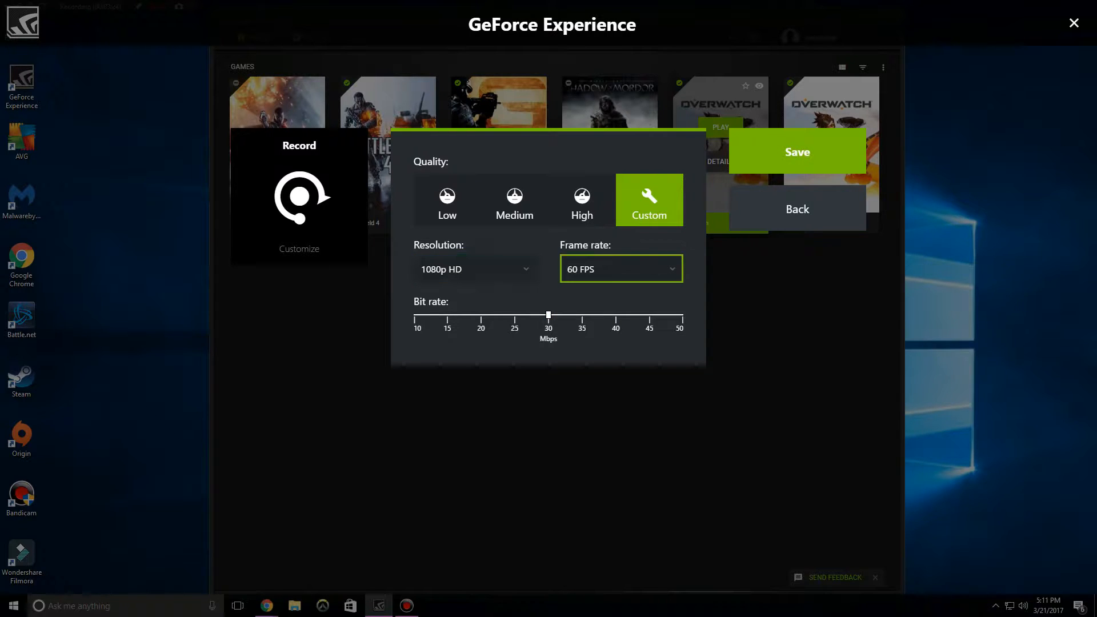
Compare the High preset with Custom again, try a 35 Mbps bit rate, and return it to 30 Mbps
left_click(583, 200)
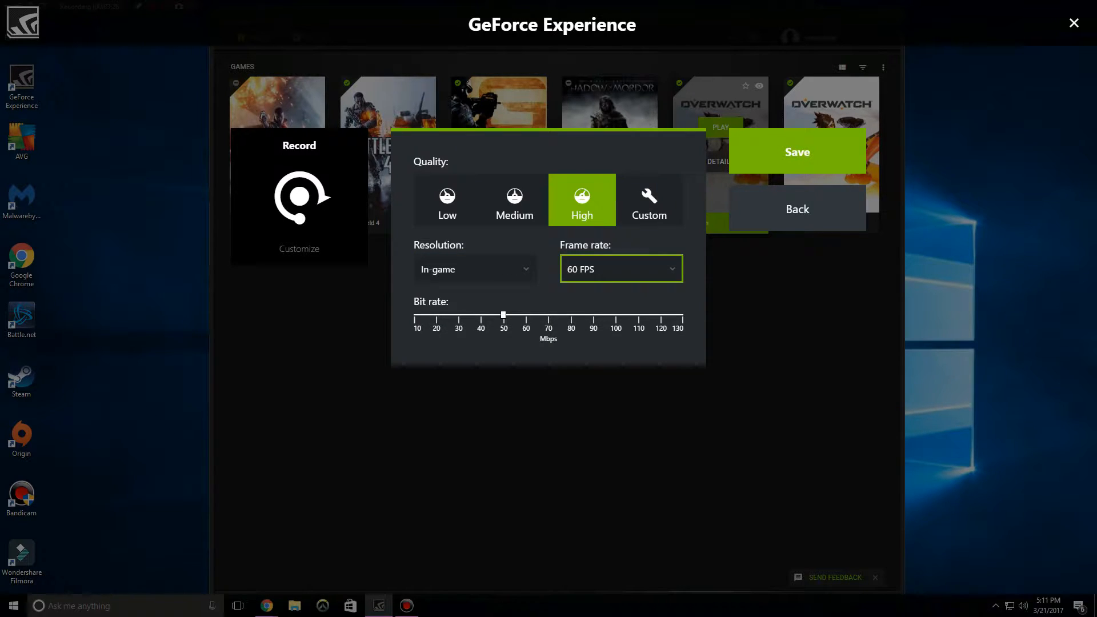
left_click(649, 200)
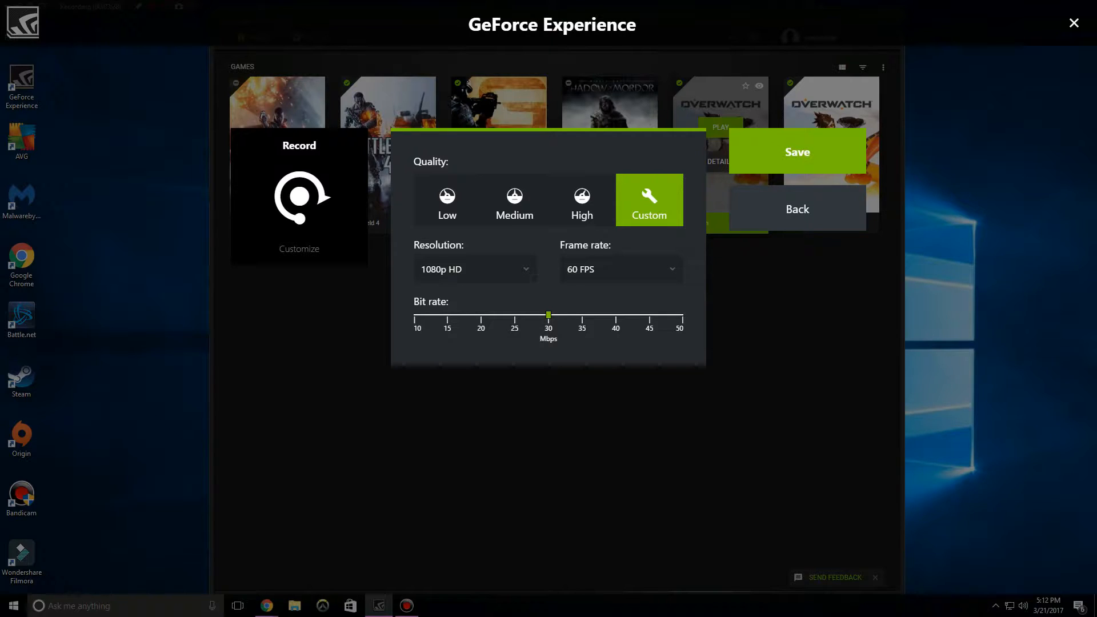
left_click_drag(548, 315, 582, 315)
left_click(548, 315)
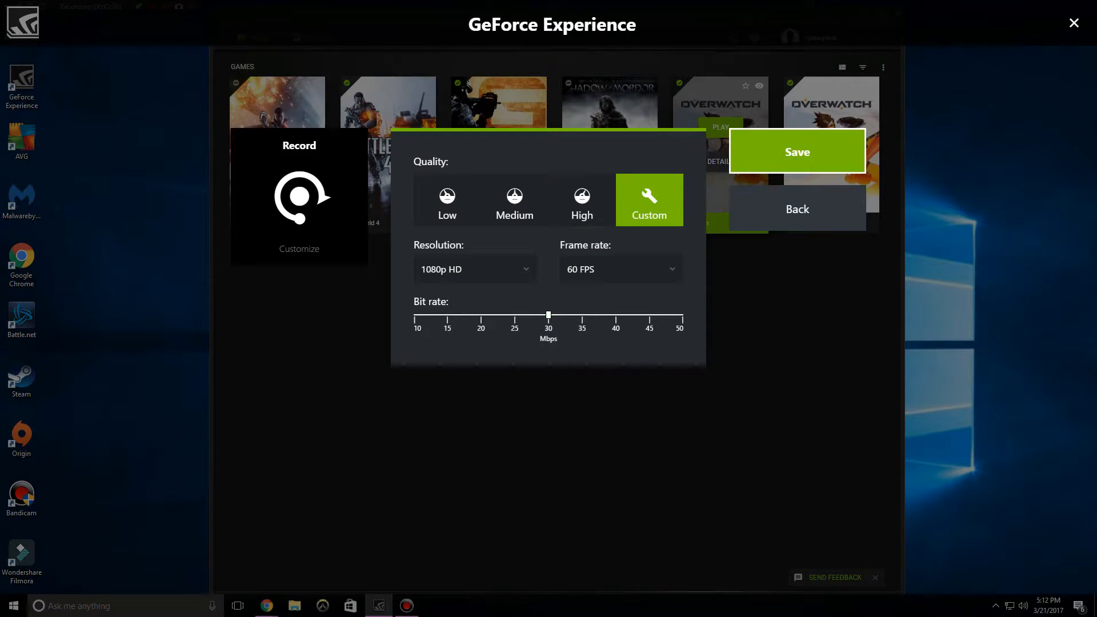
Save the custom Record settings and look through the microphone and camera options of the sharing overlay
left_click(798, 151)
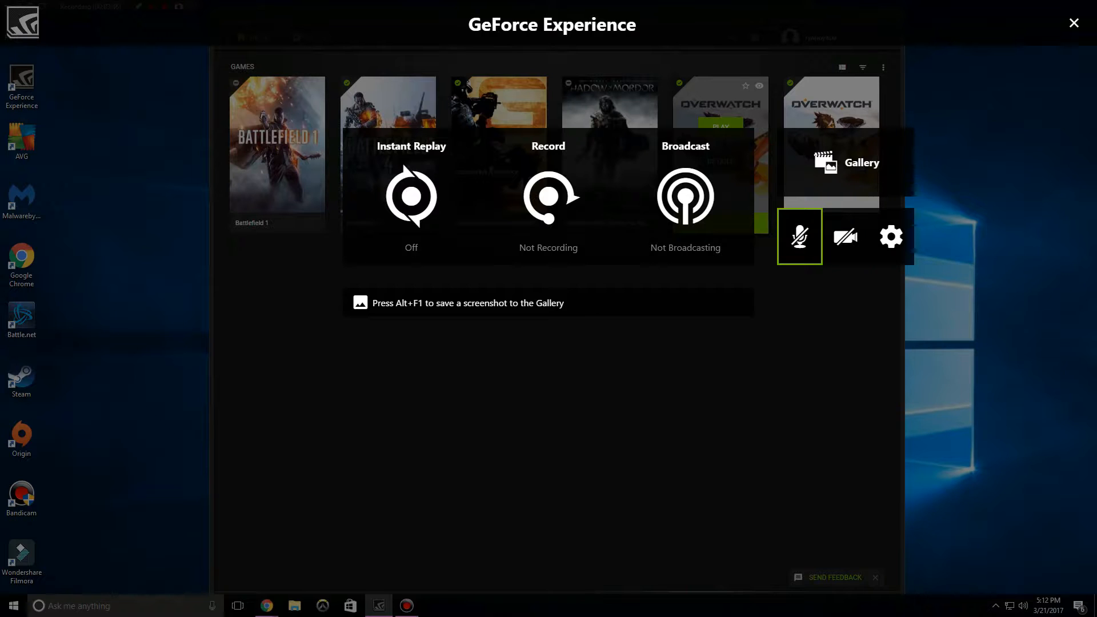
left_click(800, 236)
left_click(846, 236)
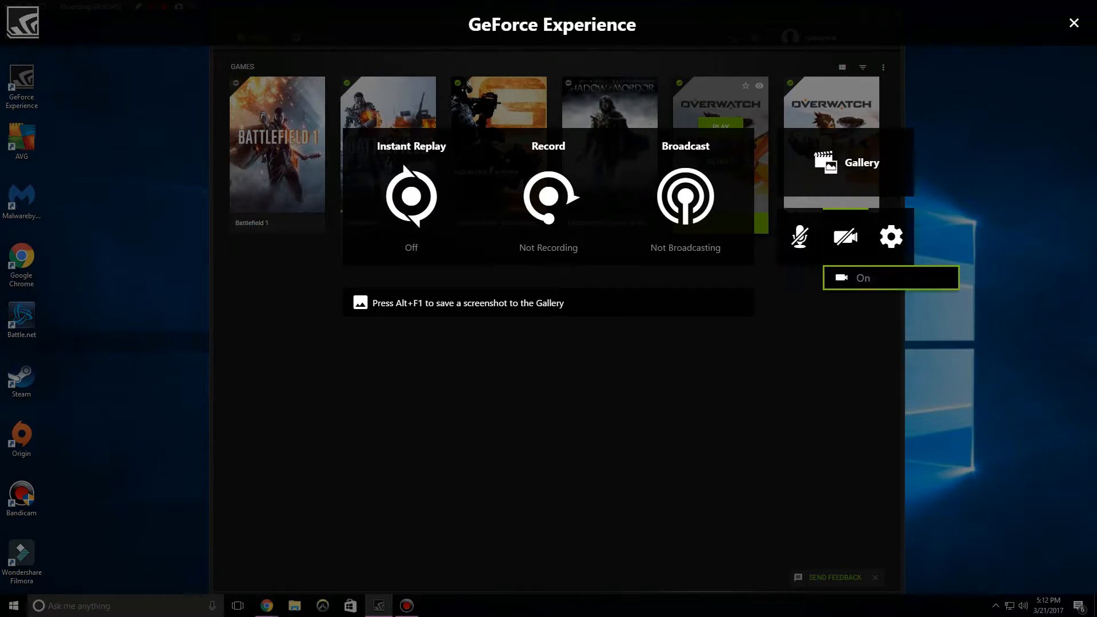
left_click(800, 236)
left_click(800, 236)
left_click(800, 237)
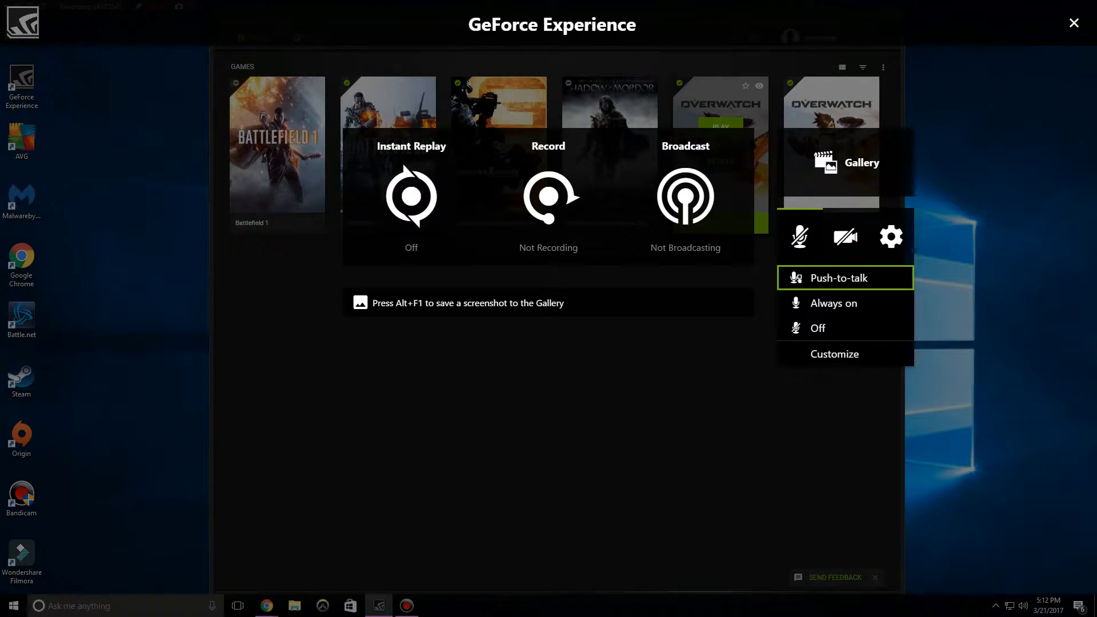
left_click(846, 236)
left_click(800, 236)
left_click(846, 237)
left_click(800, 237)
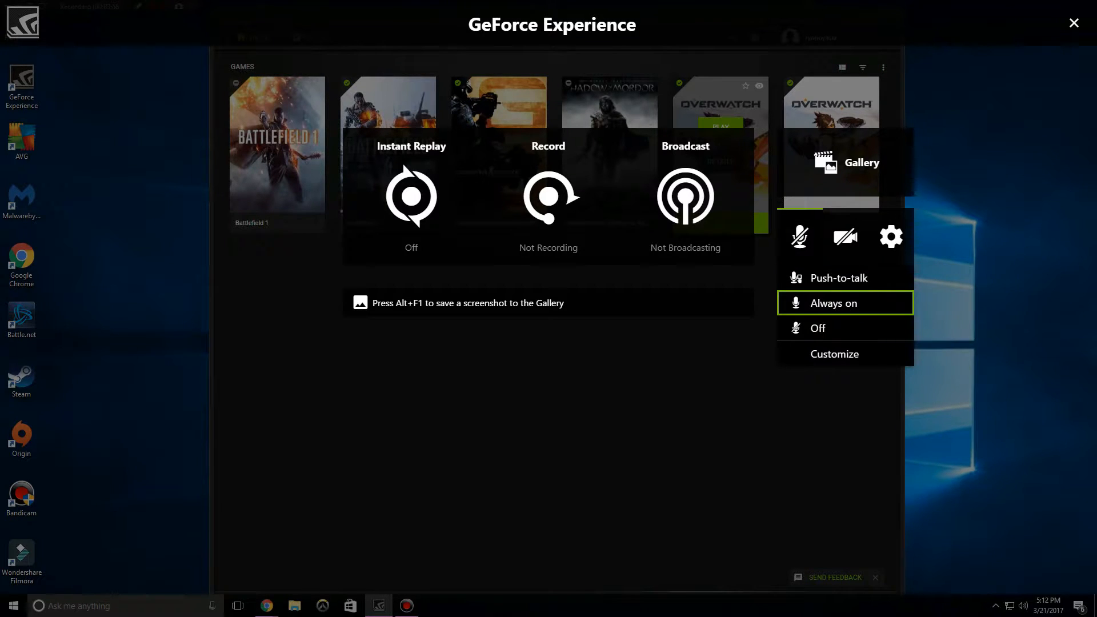
left_click(800, 236)
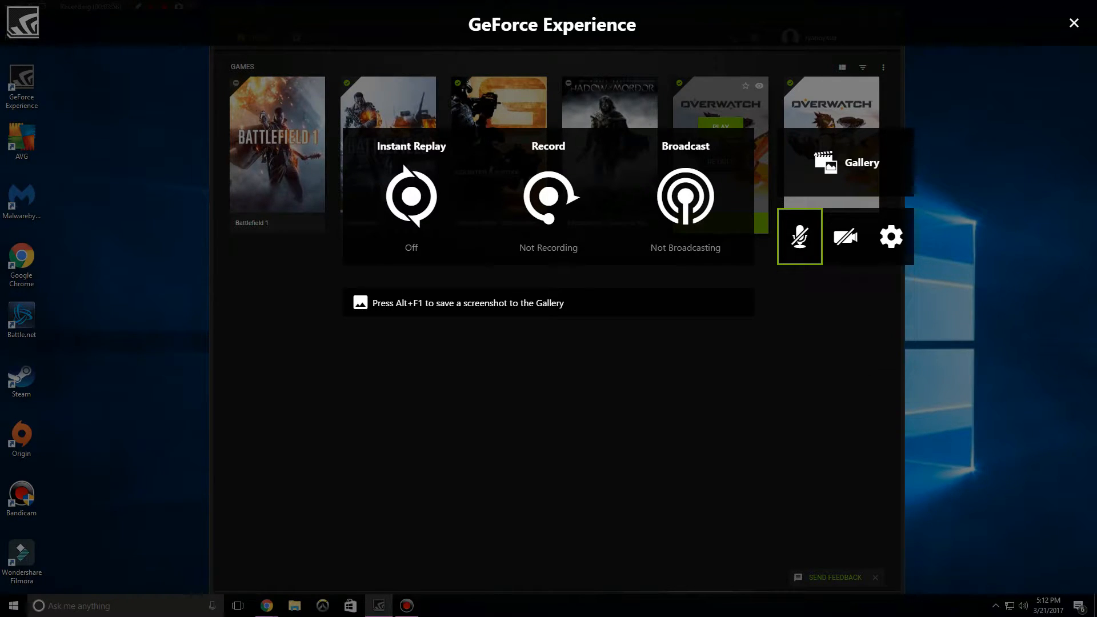
Try the microphone's Always on and Push-to-talk modes and set the microphone back to Off
left_click(799, 236)
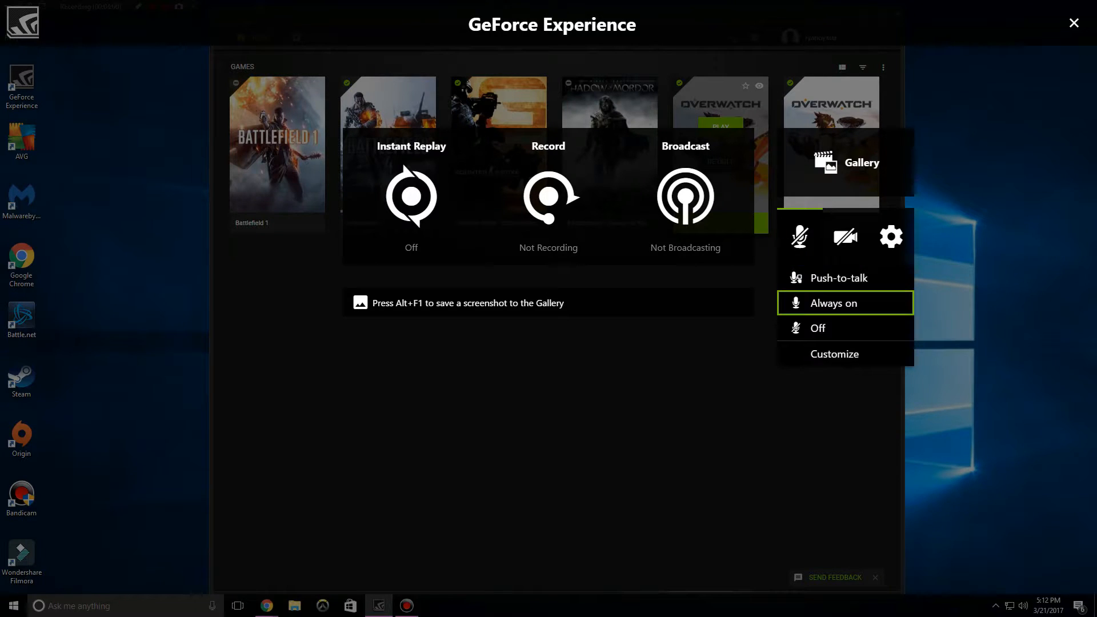
left_click(817, 301)
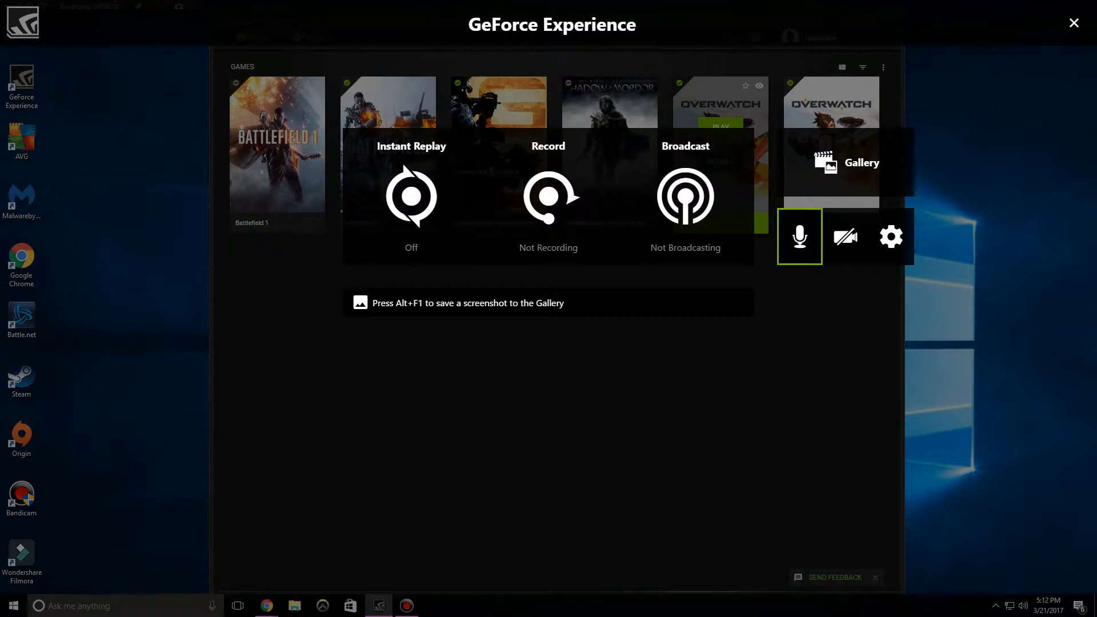
left_click(800, 237)
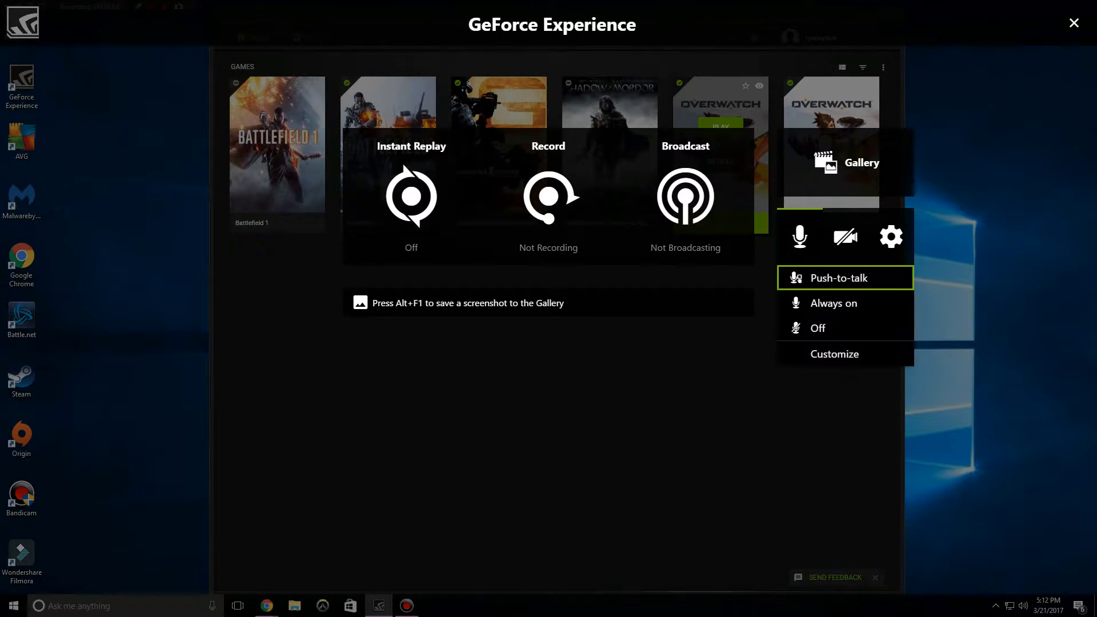
left_click(828, 278)
left_click(800, 237)
left_click(828, 278)
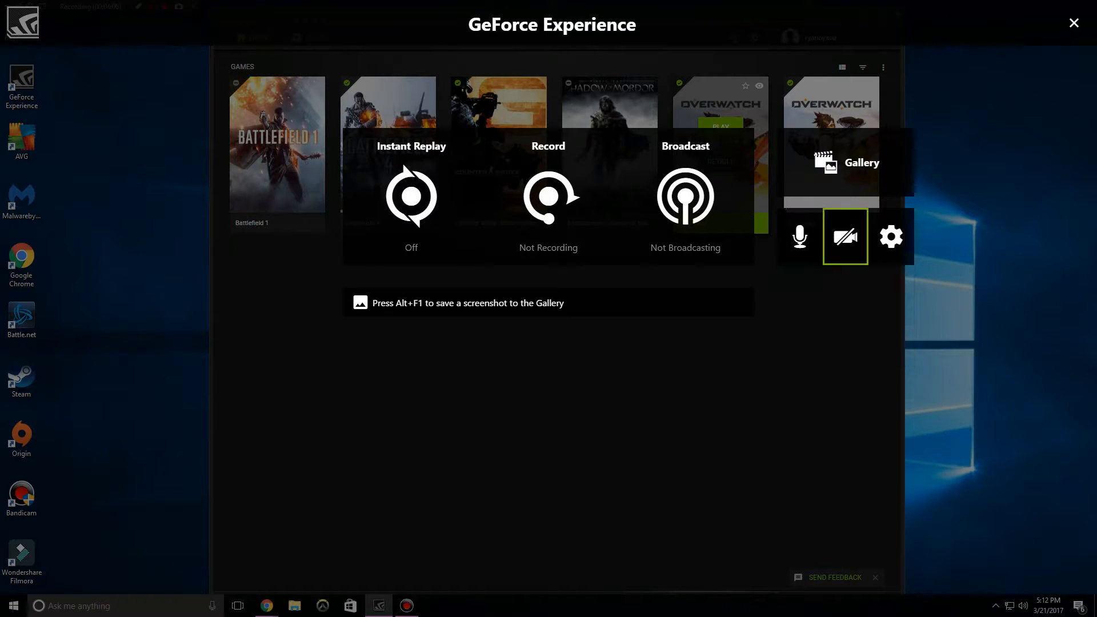
left_click(799, 236)
left_click(846, 236)
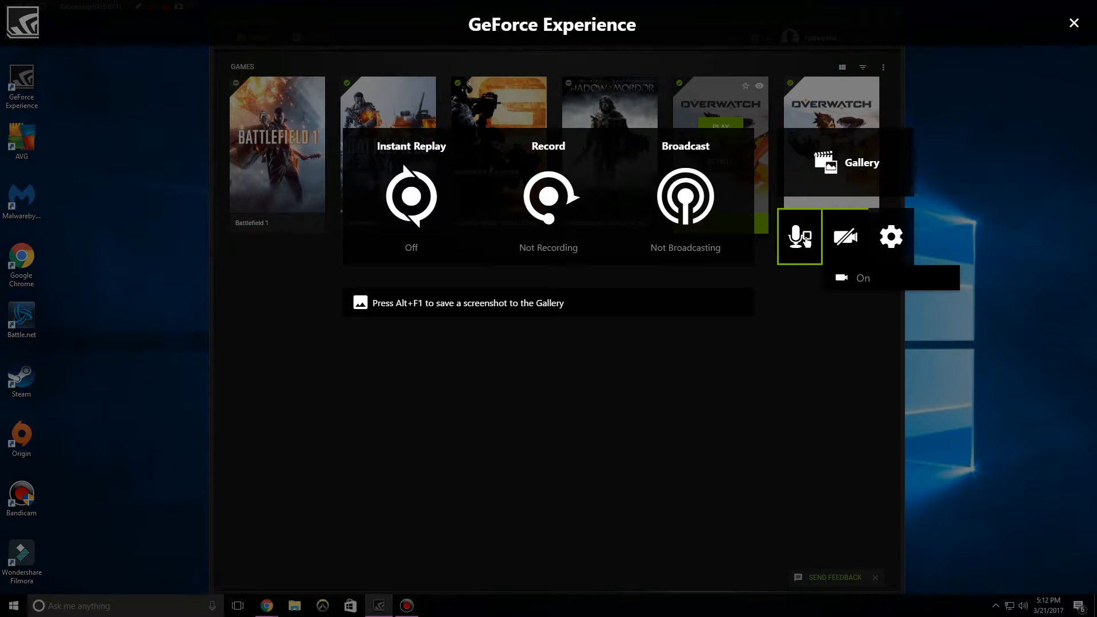
left_click(800, 237)
left_click(800, 236)
left_click(806, 323)
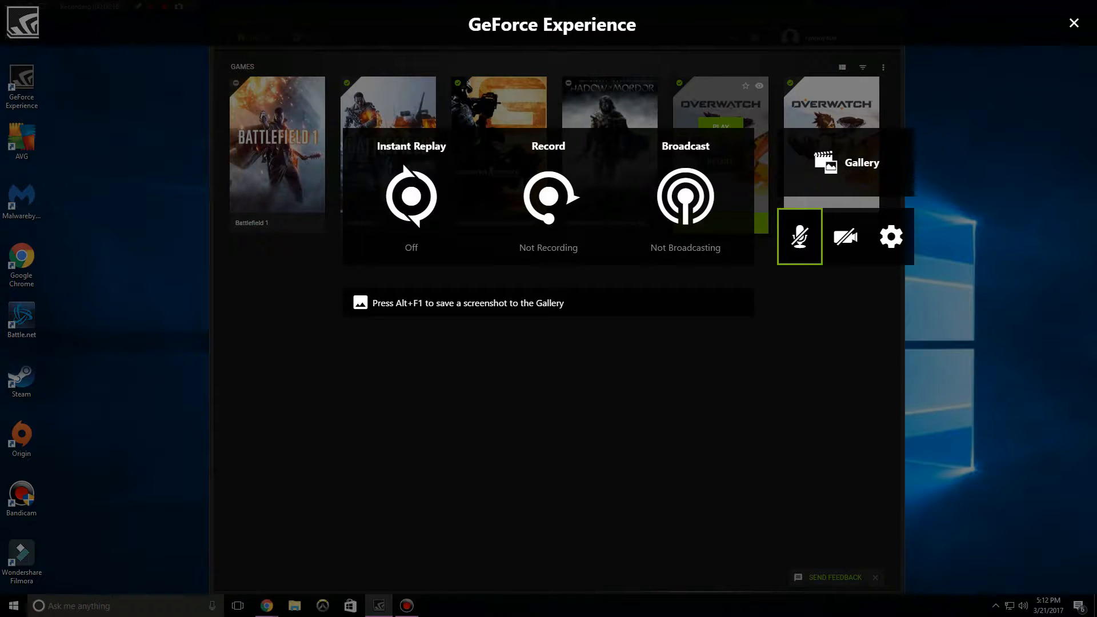
Open the microphone customization settings and choose Blue Snowball (Microphone) as the recording device
left_click(800, 236)
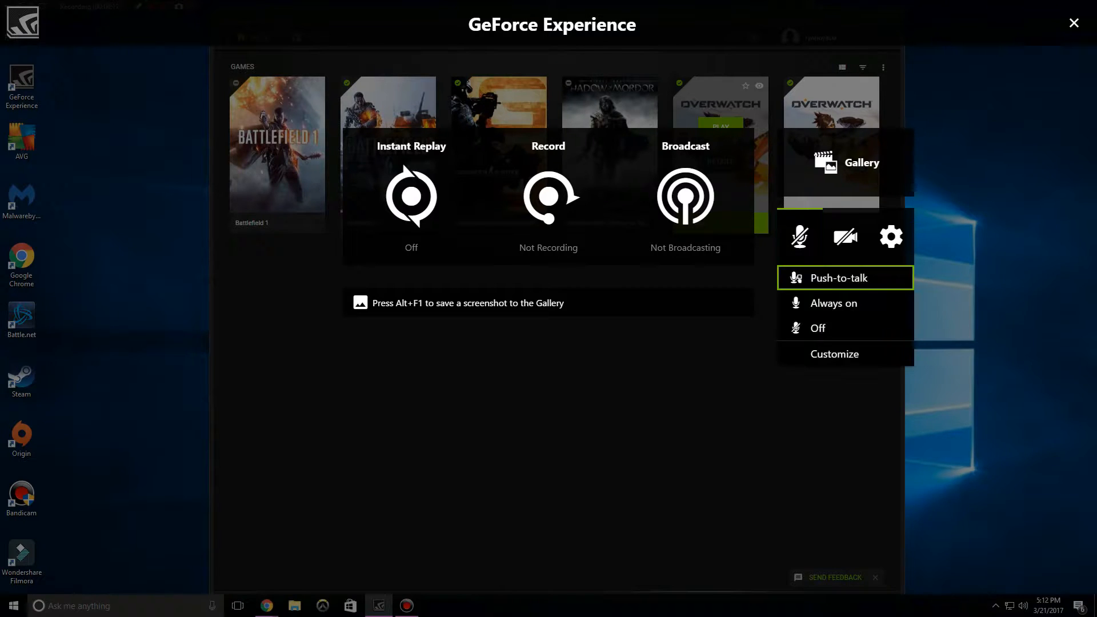
left_click(846, 237)
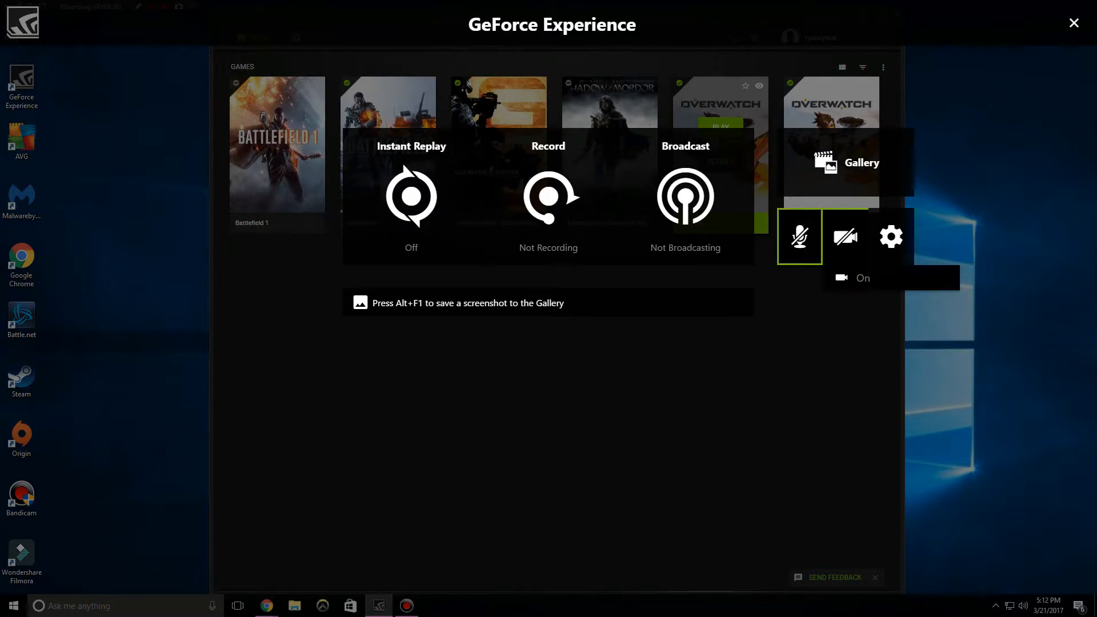
left_click(800, 237)
left_click(800, 236)
left_click(834, 354)
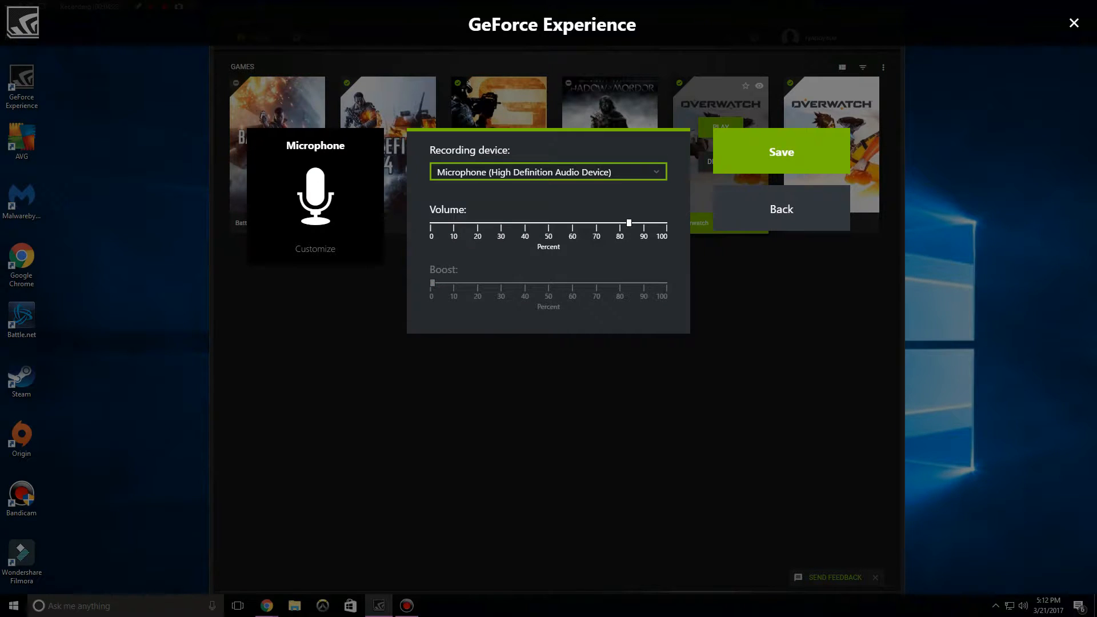
left_click(549, 172)
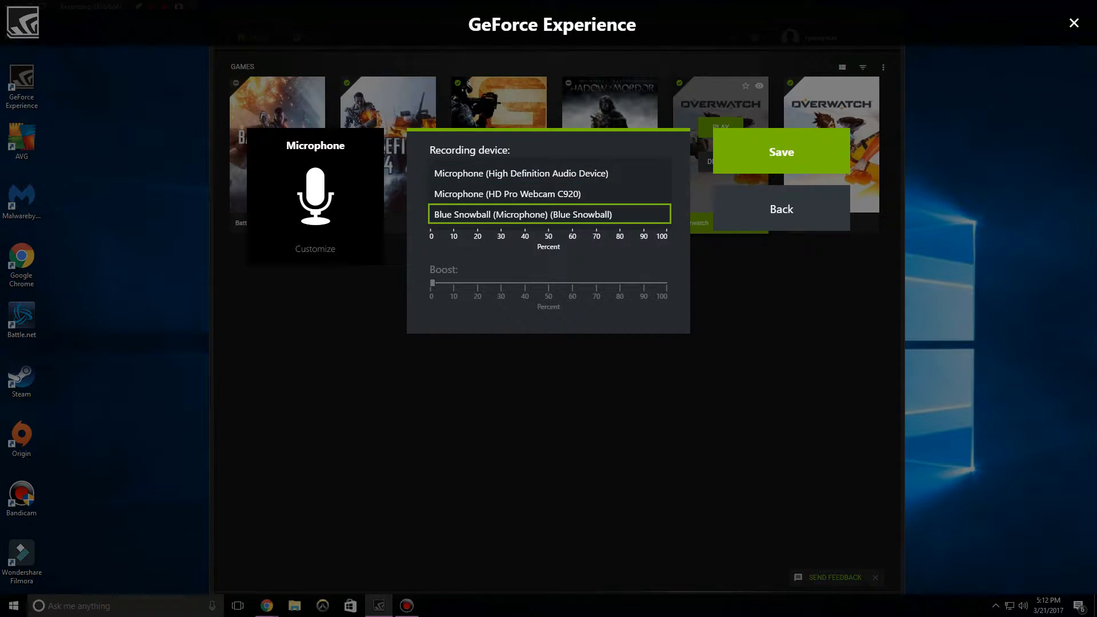
key("Return")
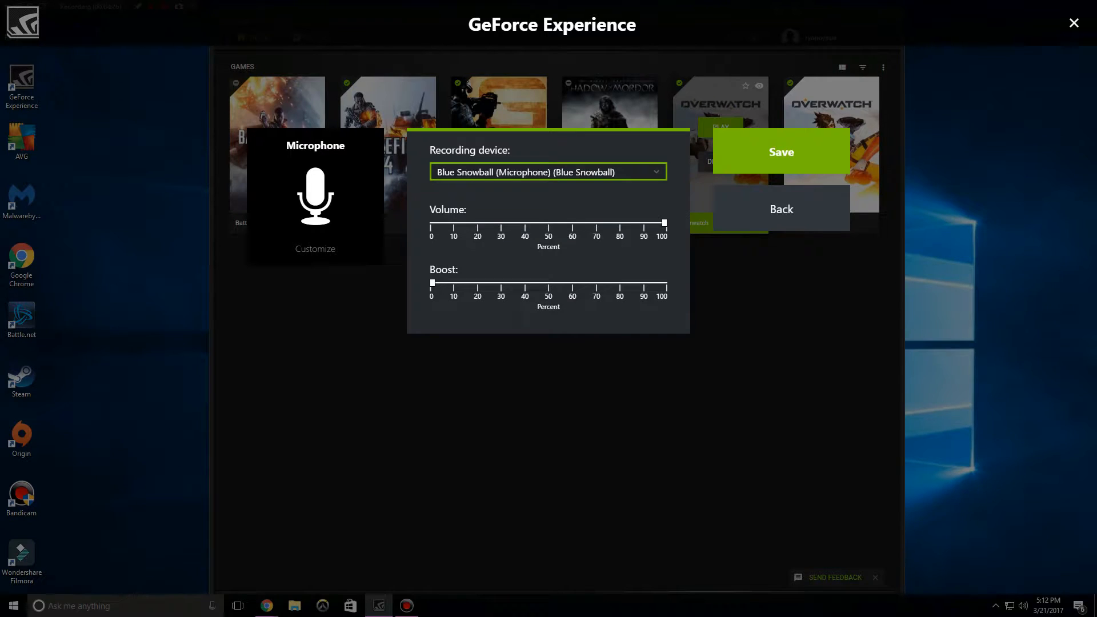
Try lower microphone volume levels, down to about 60 percent, and return the volume to 100 percent
mouse_move(664, 223)
left_mouse_down()
mouse_move(468, 223)
mouse_move(658, 222)
left_mouse_up()
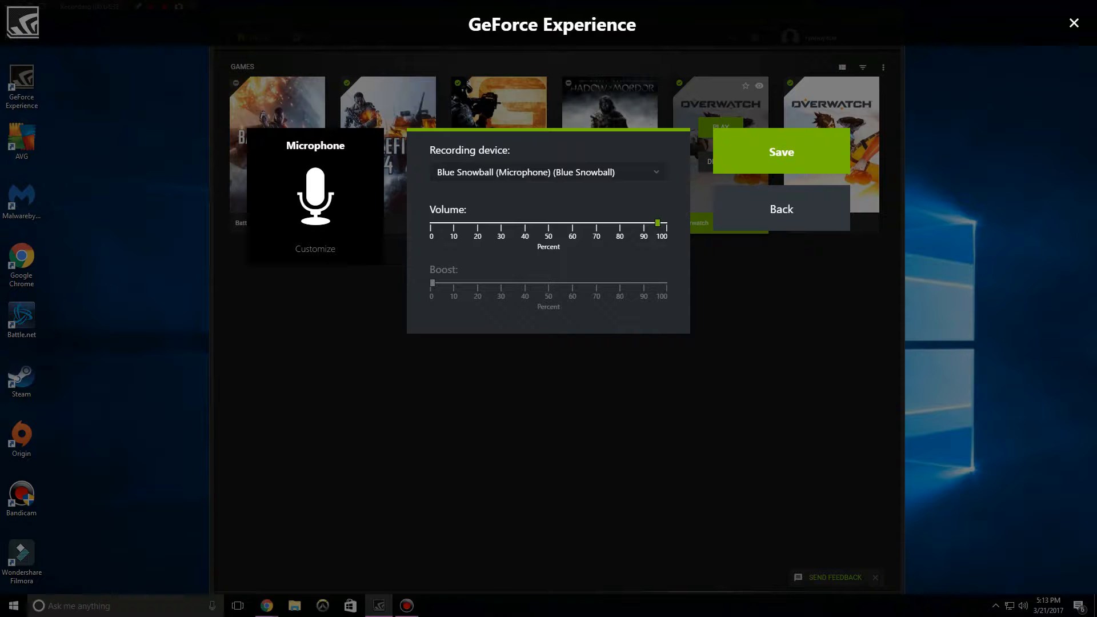
left_click_drag(658, 222, 743, 222)
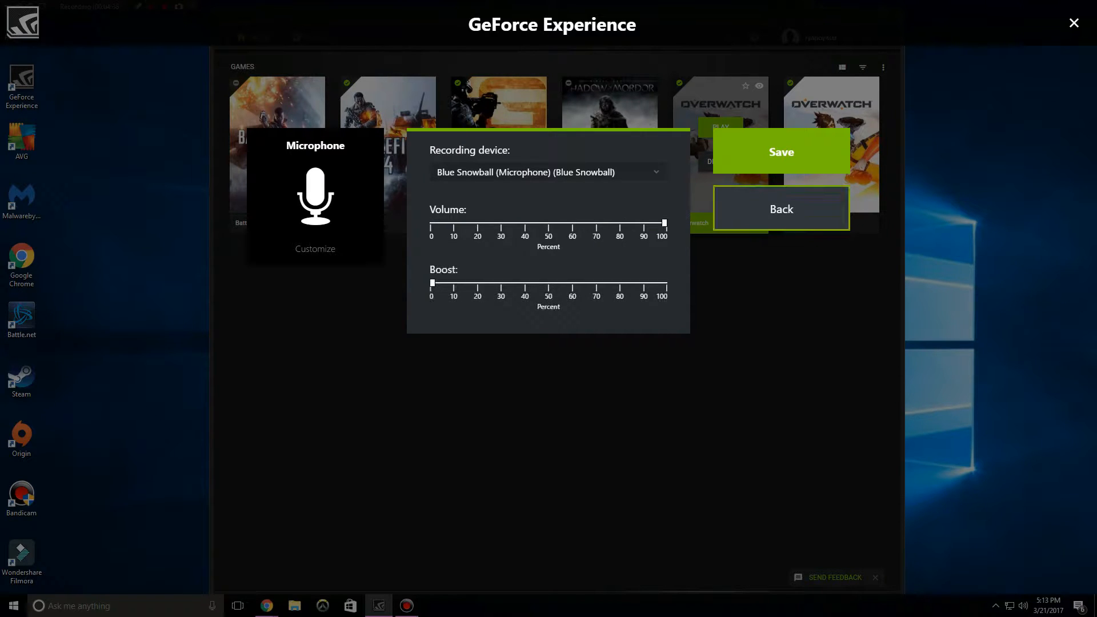
mouse_move(432, 283)
left_mouse_down()
mouse_move(515, 283)
mouse_move(433, 283)
left_mouse_up()
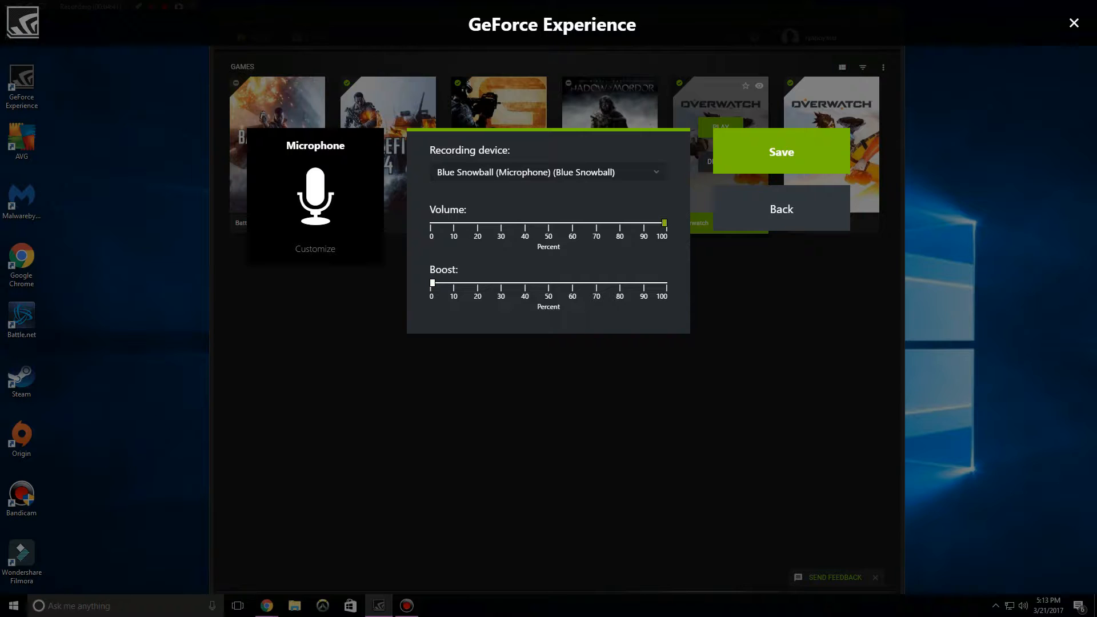
left_click_drag(664, 223, 656, 223)
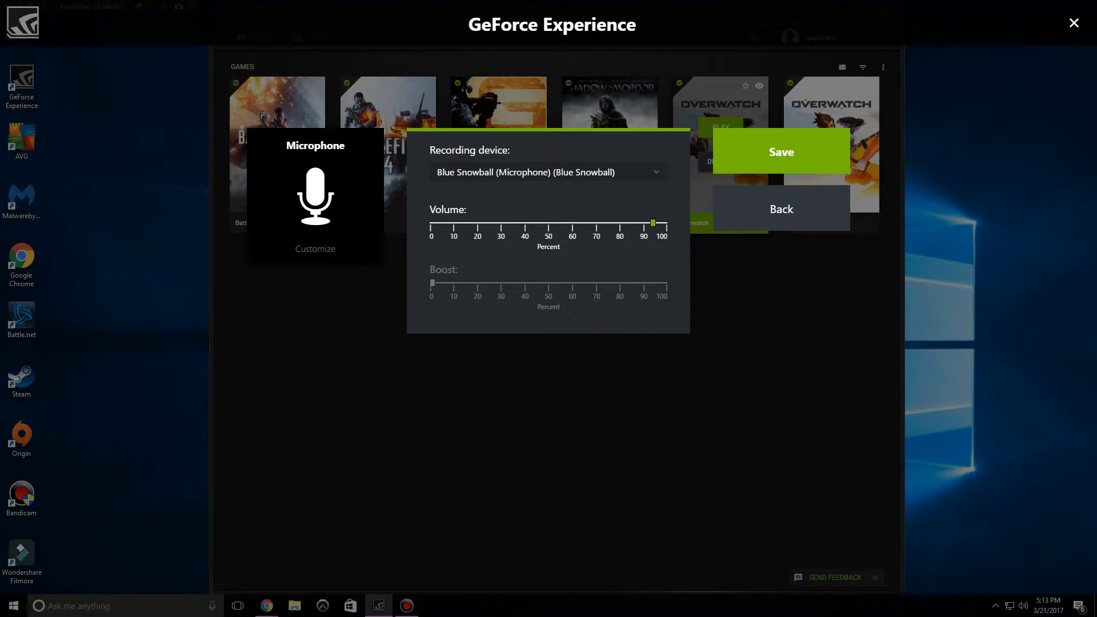
left_click_drag(654, 223, 573, 223)
left_click_drag(572, 223, 665, 223)
Try a 20 percent microphone boost and a slightly lower volume, restore full volume, and set the boost to 10 percent
left_click_drag(433, 283, 479, 283)
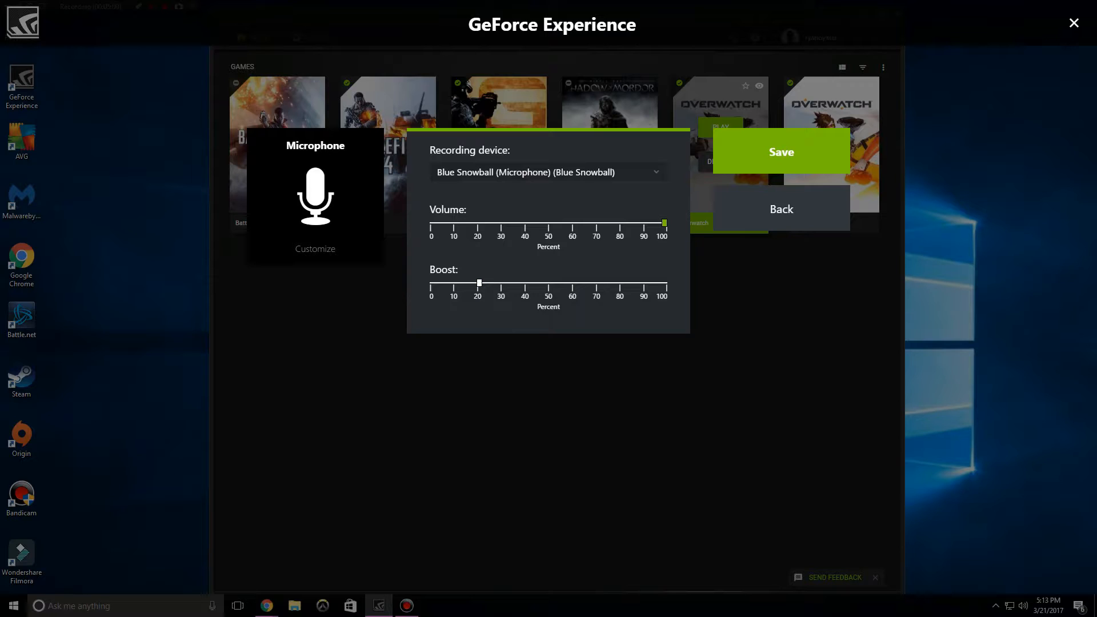
left_click_drag(665, 223, 651, 223)
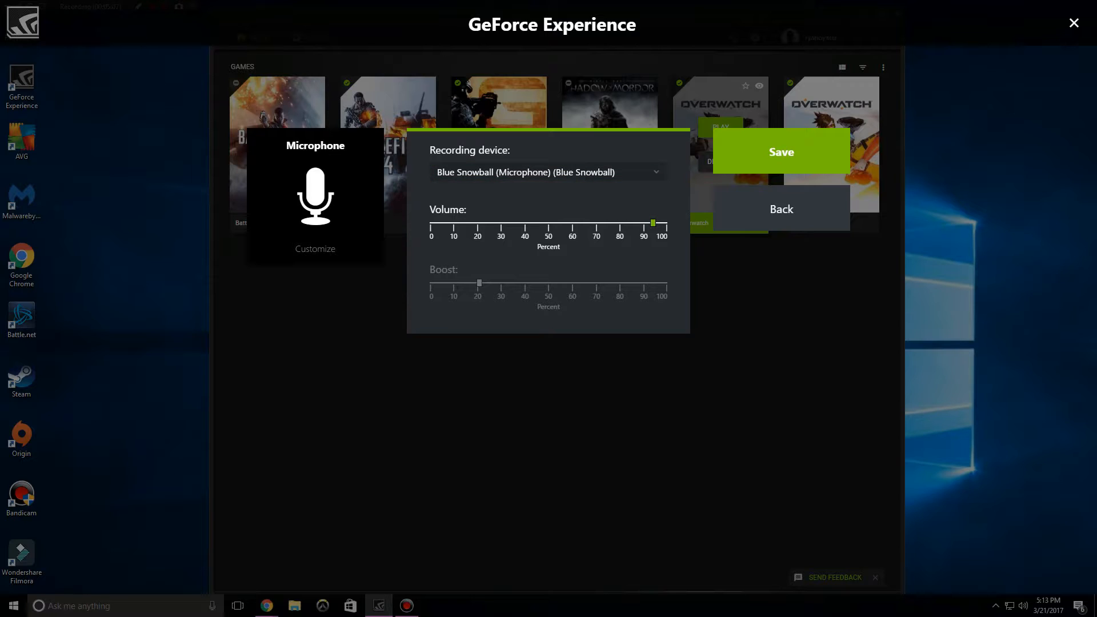
left_click_drag(653, 222, 664, 223)
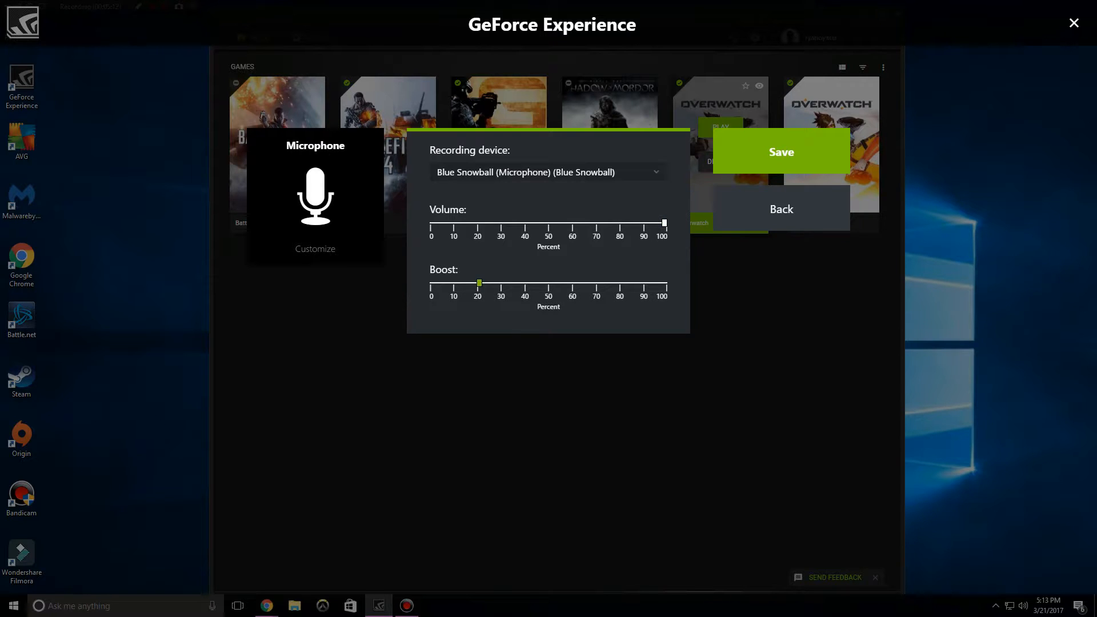
left_click_drag(480, 283, 454, 283)
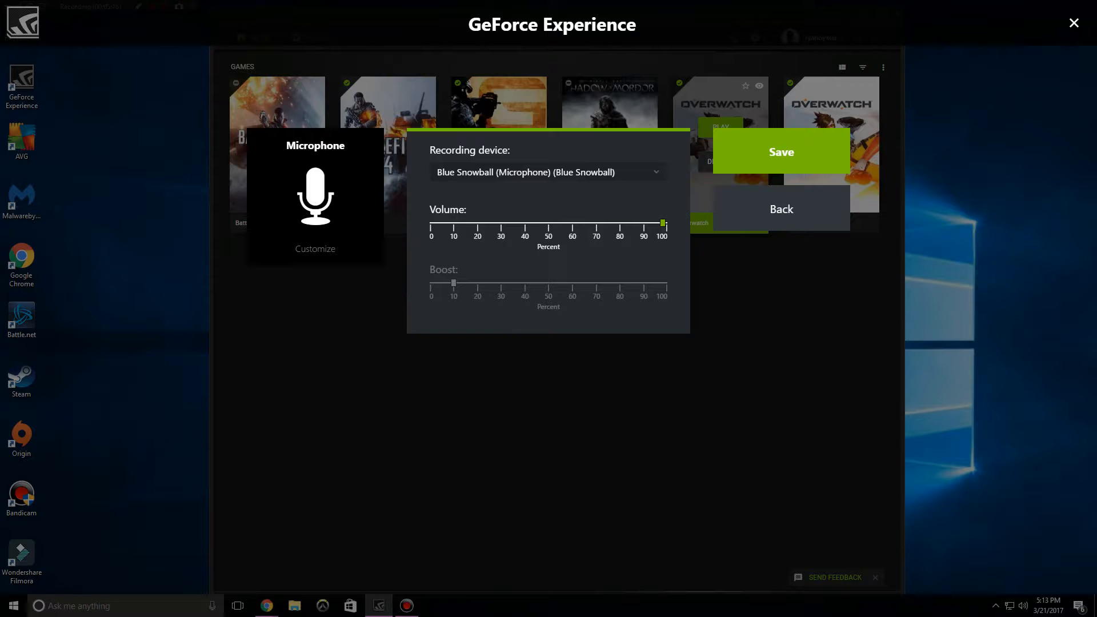
Lower the microphone volume to about 93 percent and save the microphone settings
left_click_drag(663, 224, 650, 223)
left_click_drag(653, 224, 651, 224)
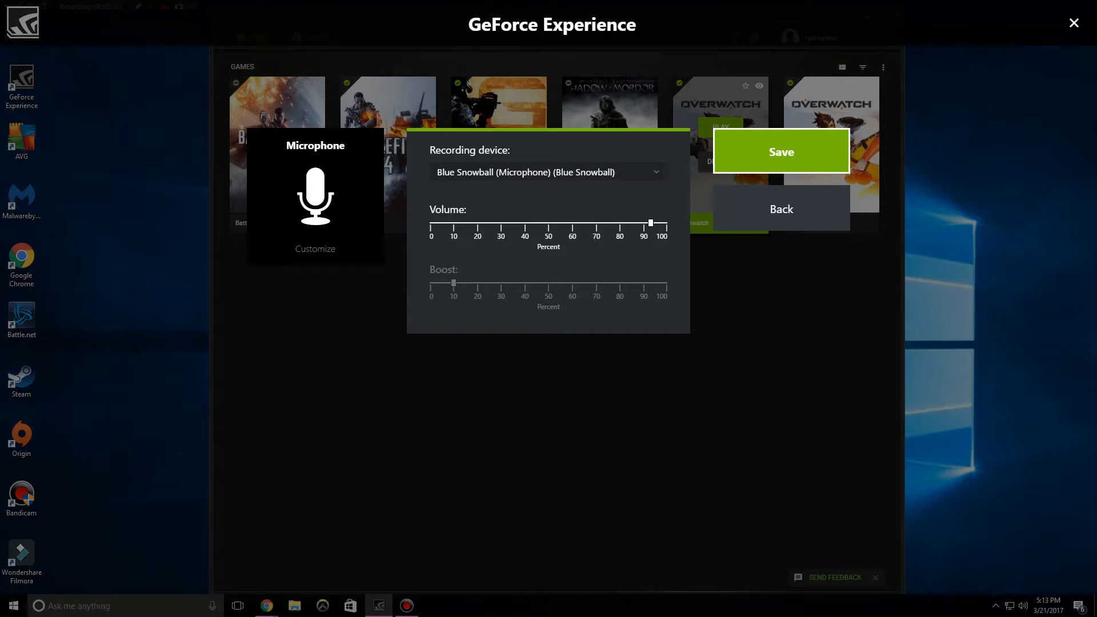
left_click(781, 152)
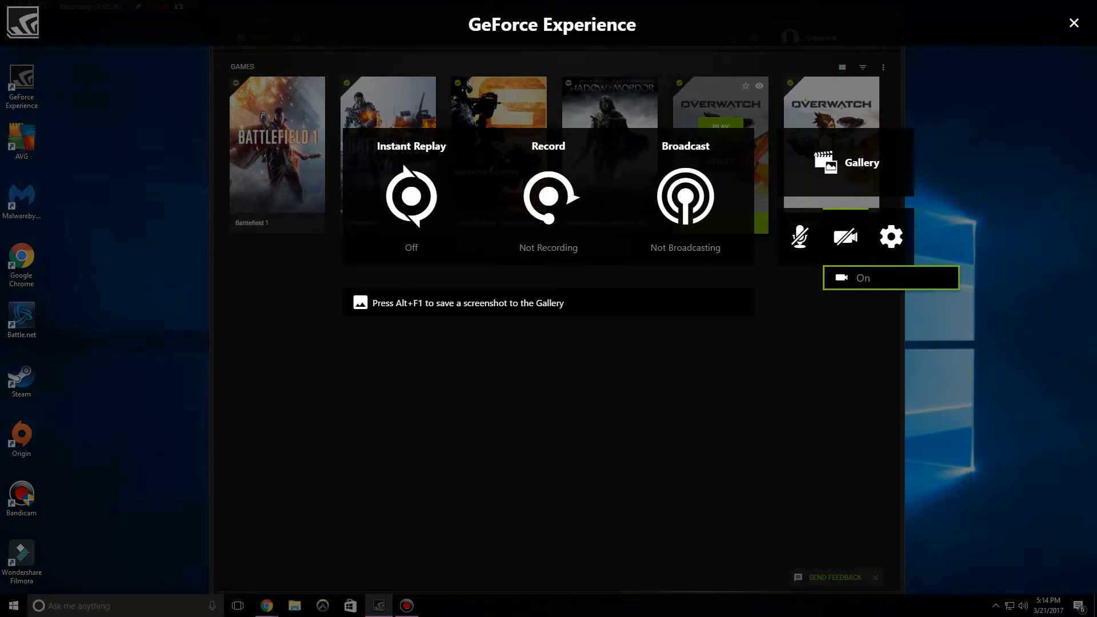
View the Gallery's recordings, and review the overlay's settings categories and the Connect accounts page
left_click(845, 163)
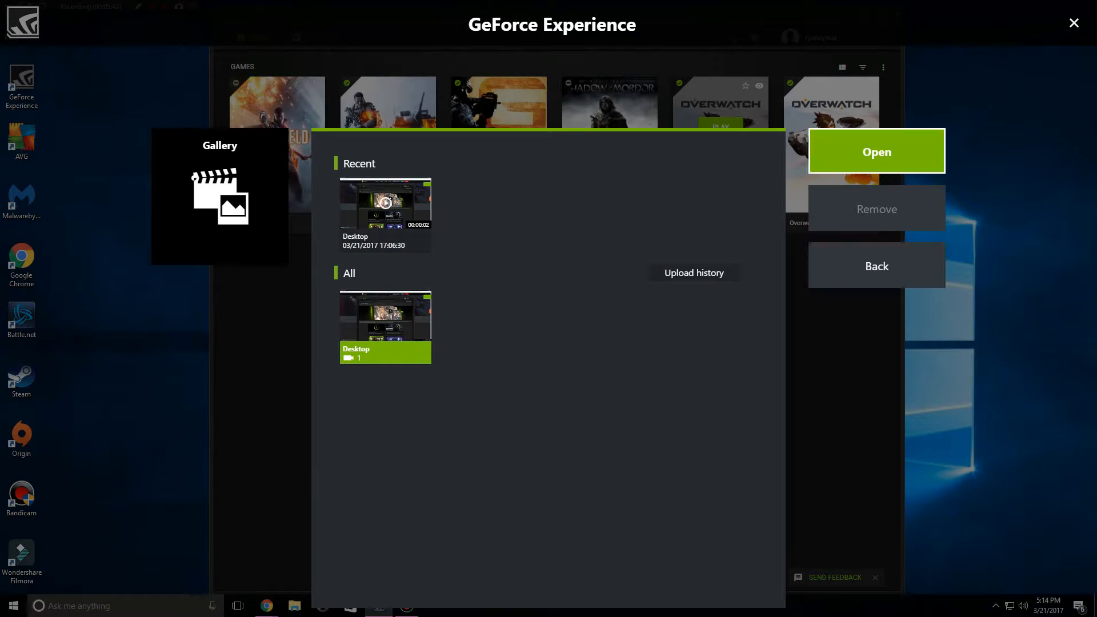
left_click(877, 266)
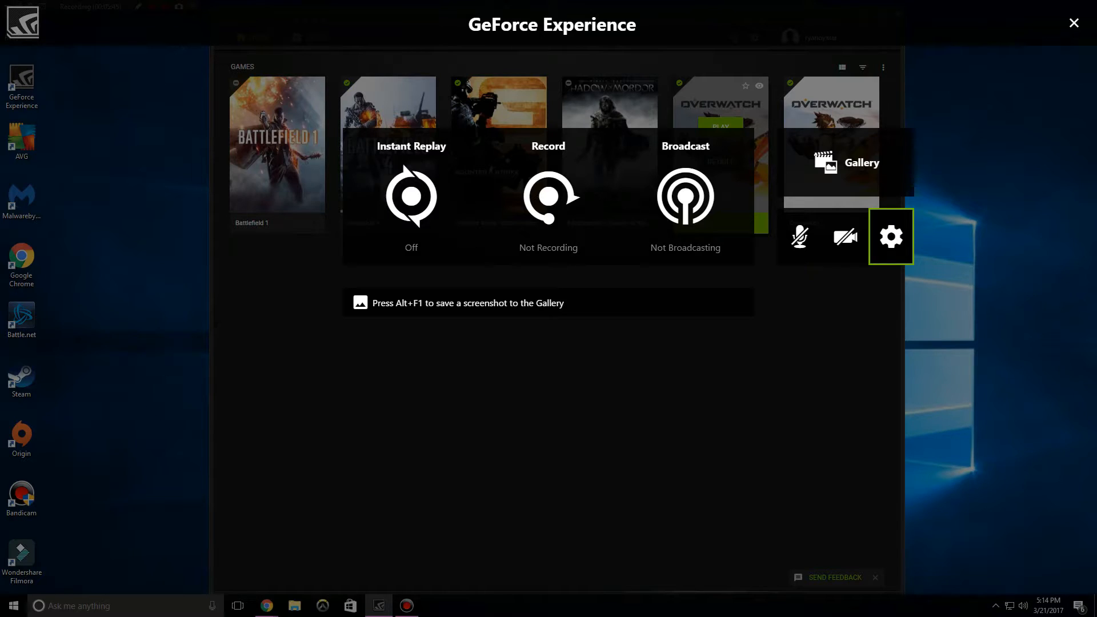
left_click(891, 237)
scroll(540, 320, "down", 3)
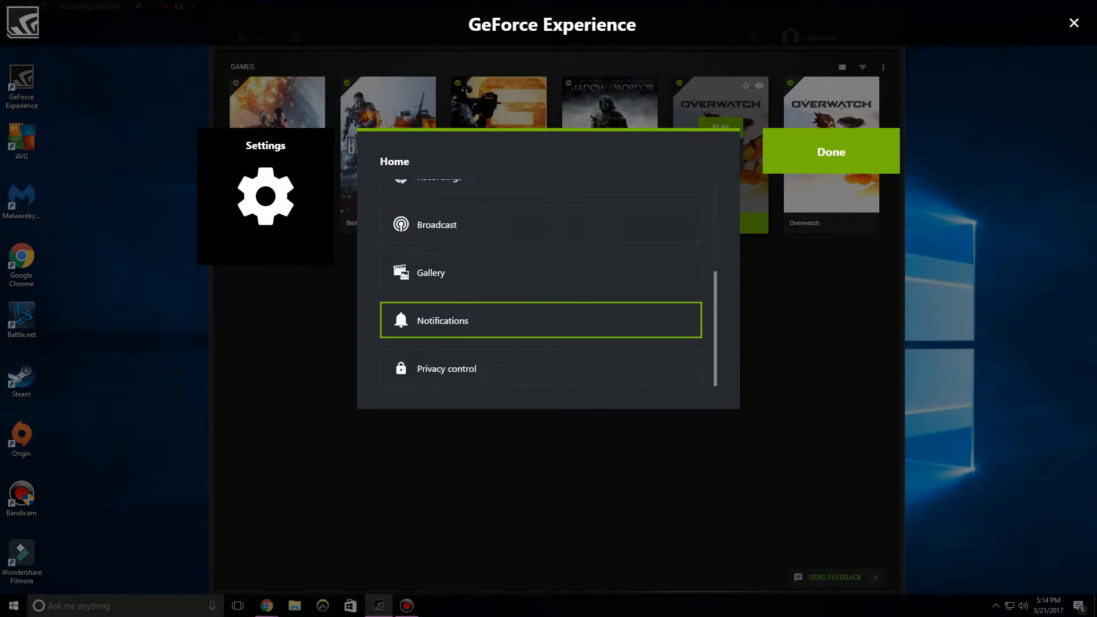
scroll(540, 330, "up", 3)
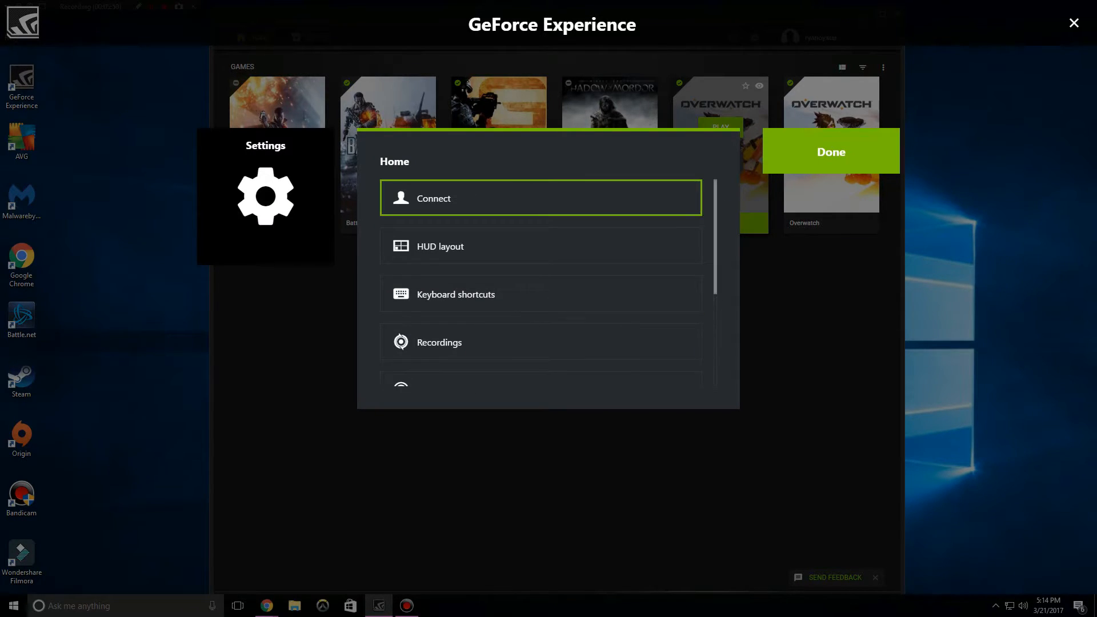
left_click(541, 198)
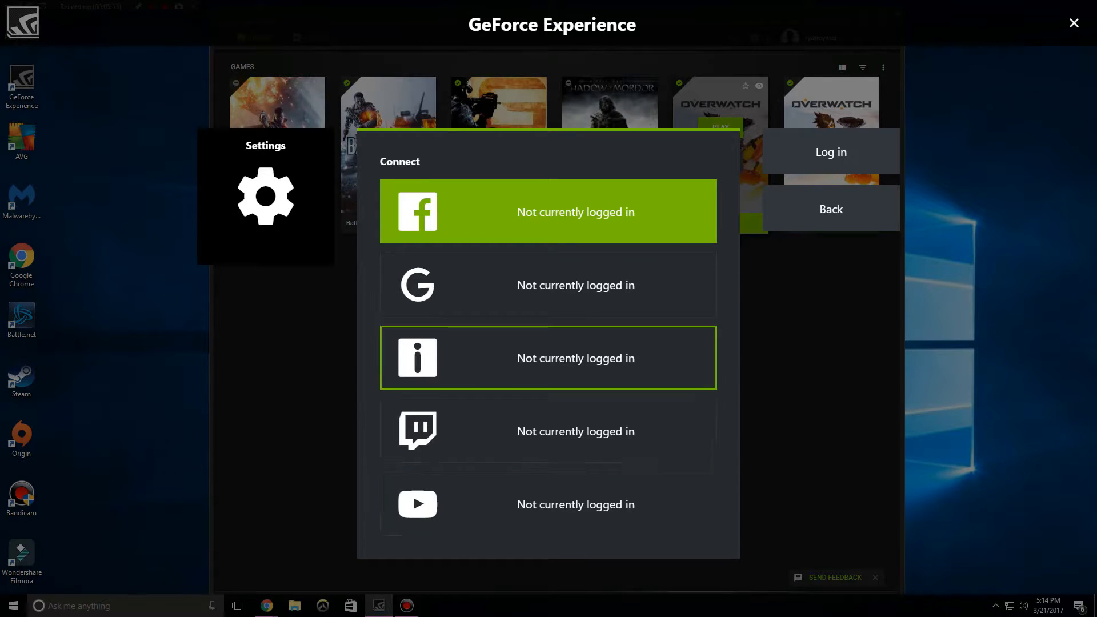
left_click(831, 208)
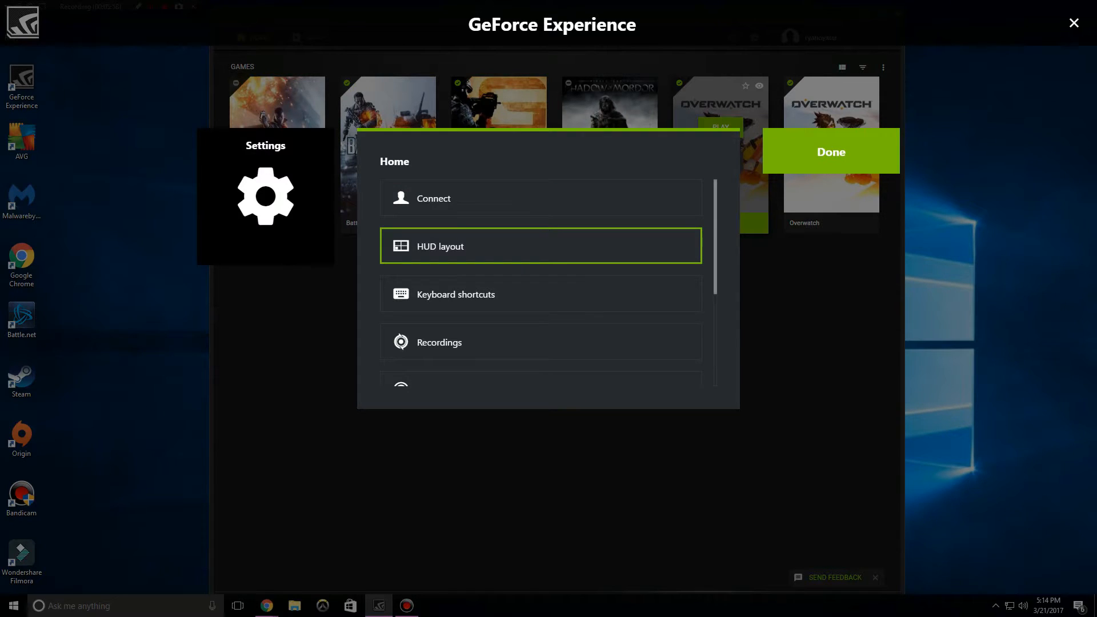
Set the camera position to the upper-left quadrant in the HUD layout settings and return to the main overlay
key("Return")
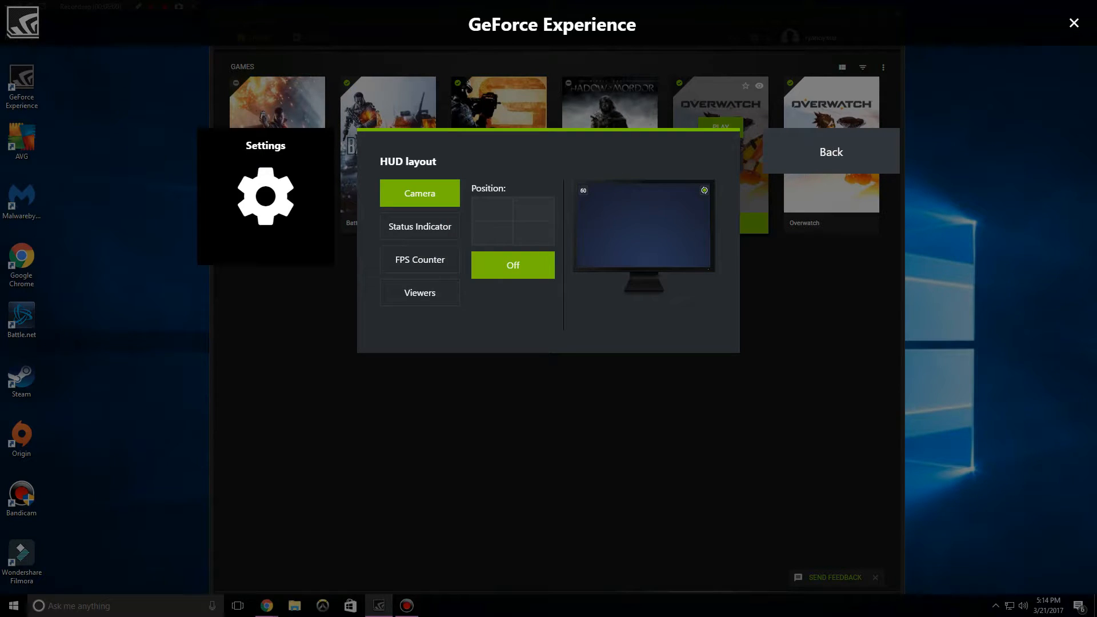
left_click(492, 209)
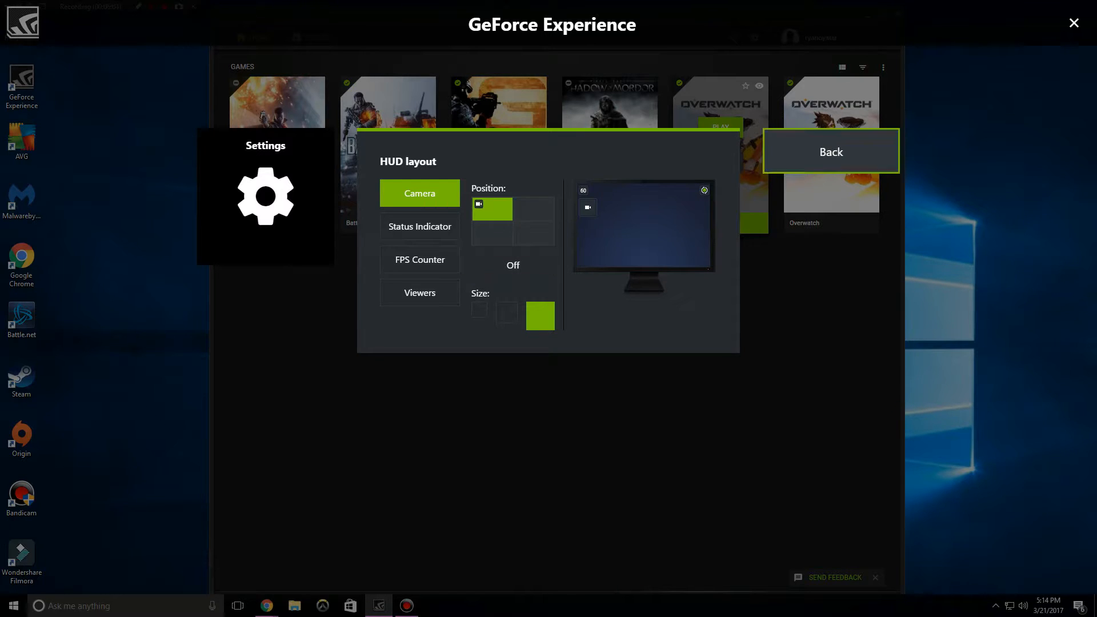
left_click(832, 152)
left_click(832, 152)
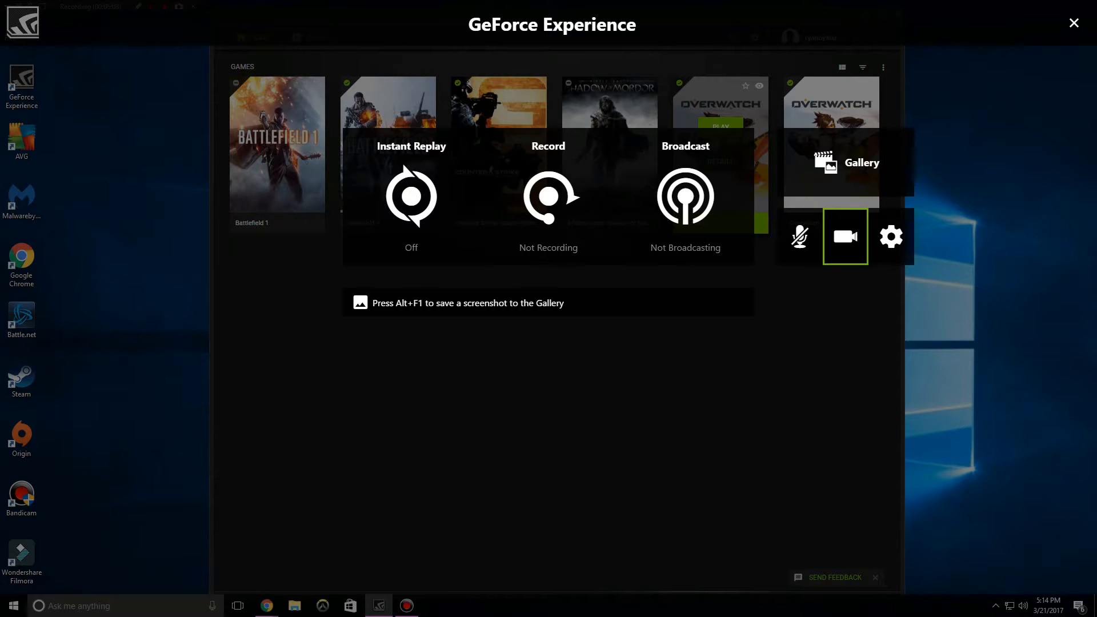
Try the small, medium and large camera sizes in the HUD layout settings, and set the camera overlay to Off
left_click(892, 236)
left_click(441, 247)
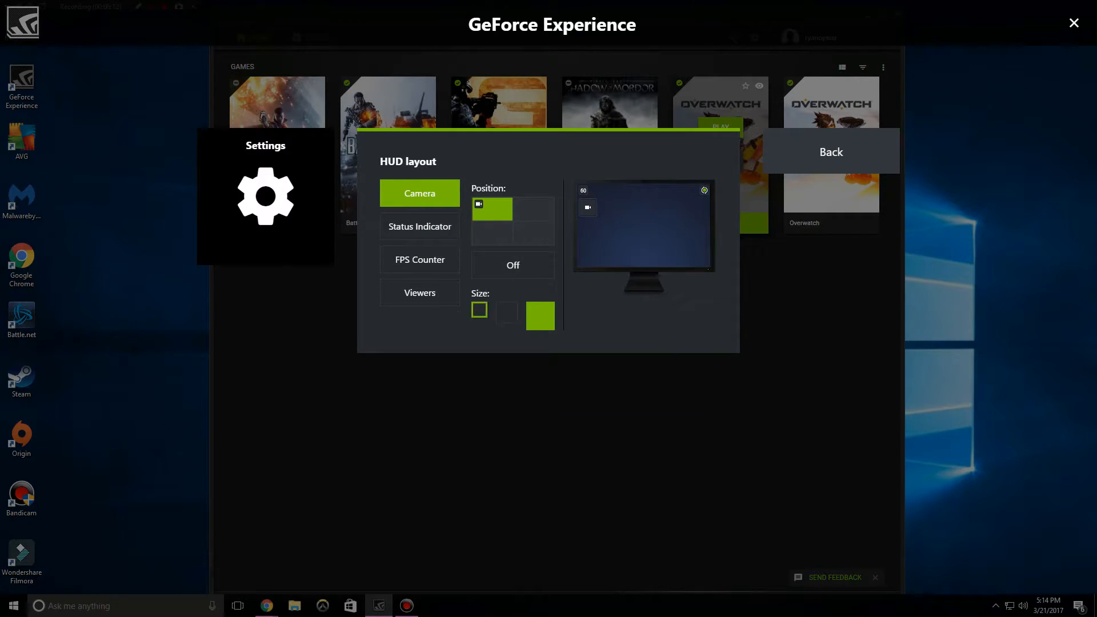
left_click(479, 310)
left_click(507, 313)
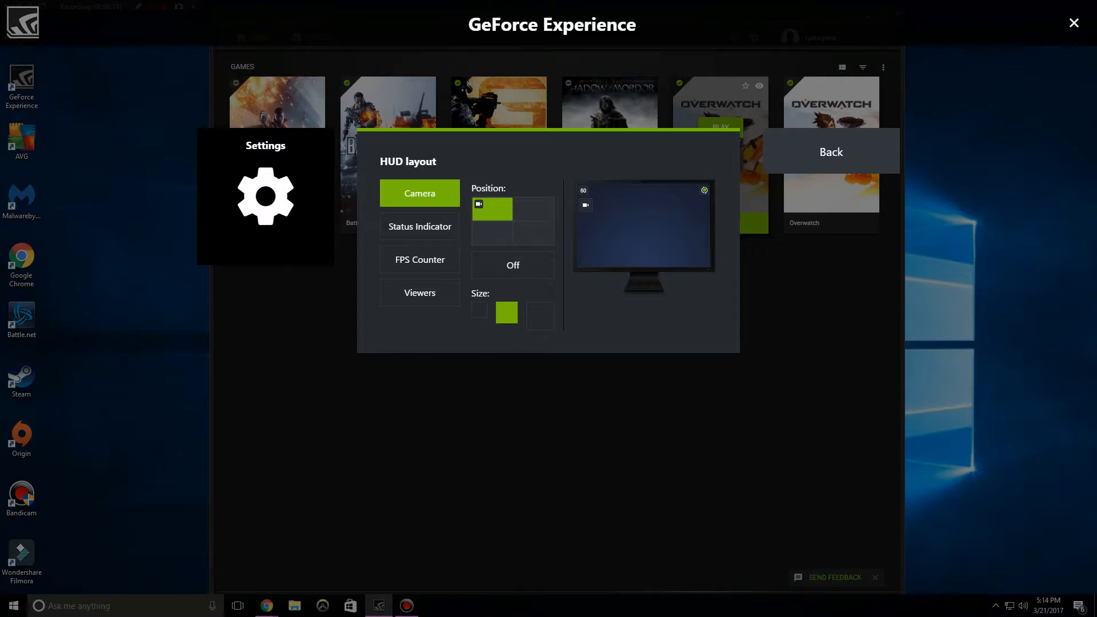
left_click(540, 316)
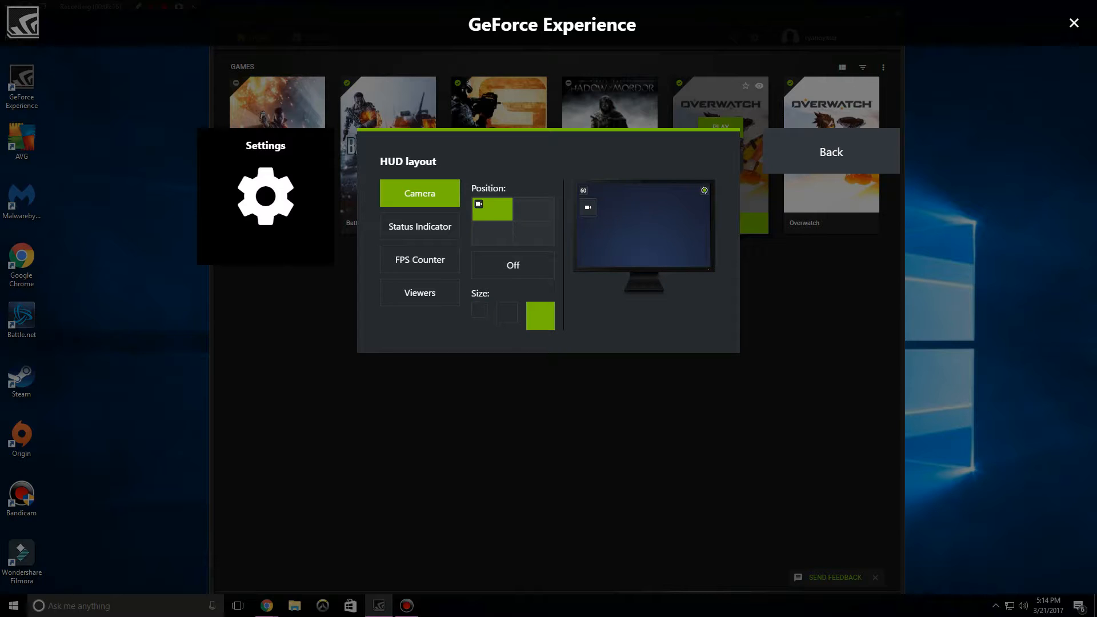
left_click(513, 264)
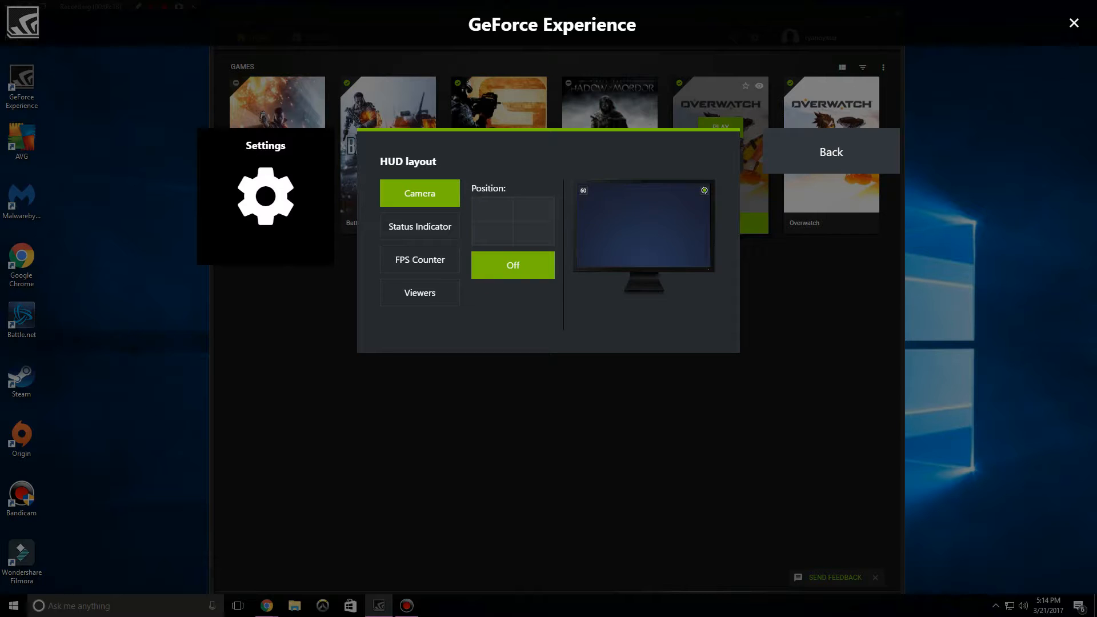
left_click(831, 152)
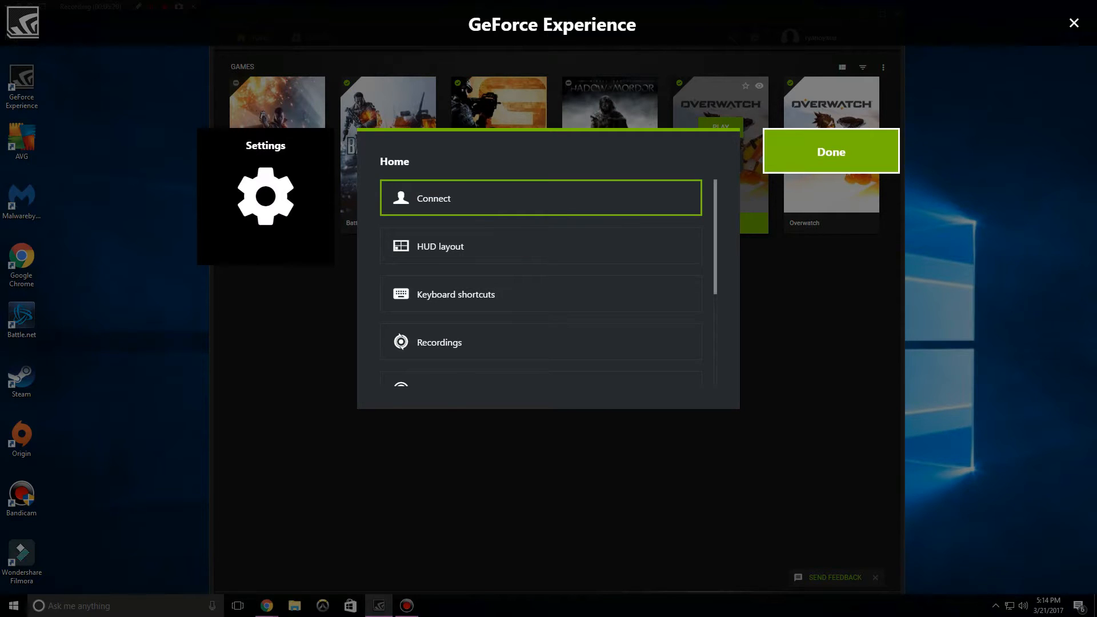
left_click(831, 151)
Try the HUD layout's status indicator in the lower-right and lower-left quadrants, and restore it to the upper-right quadrant
left_click(891, 236)
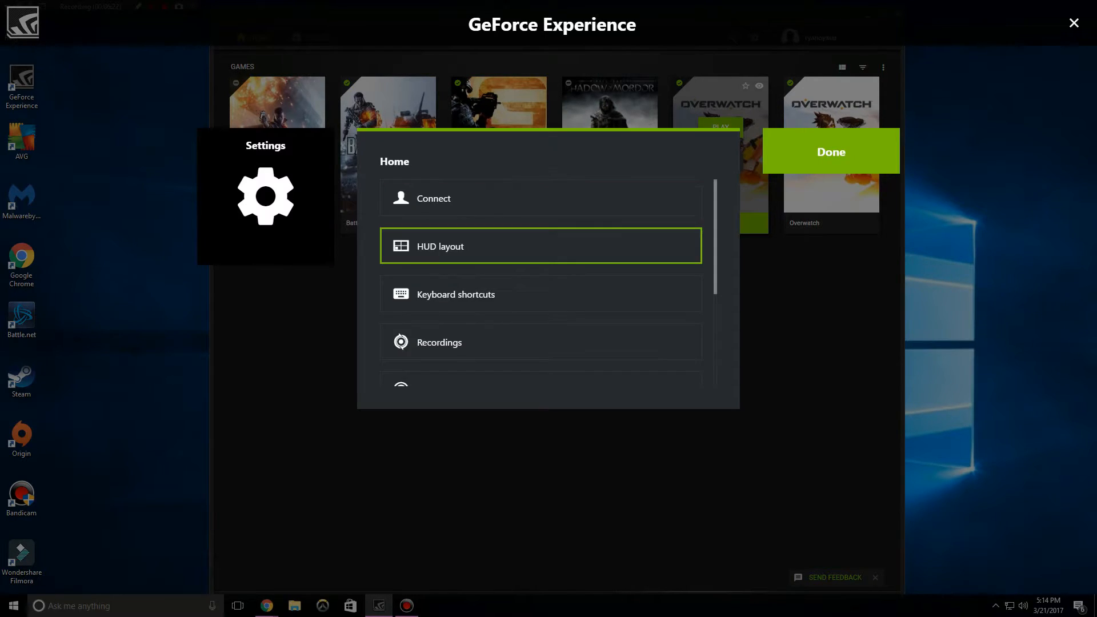
left_click(530, 246)
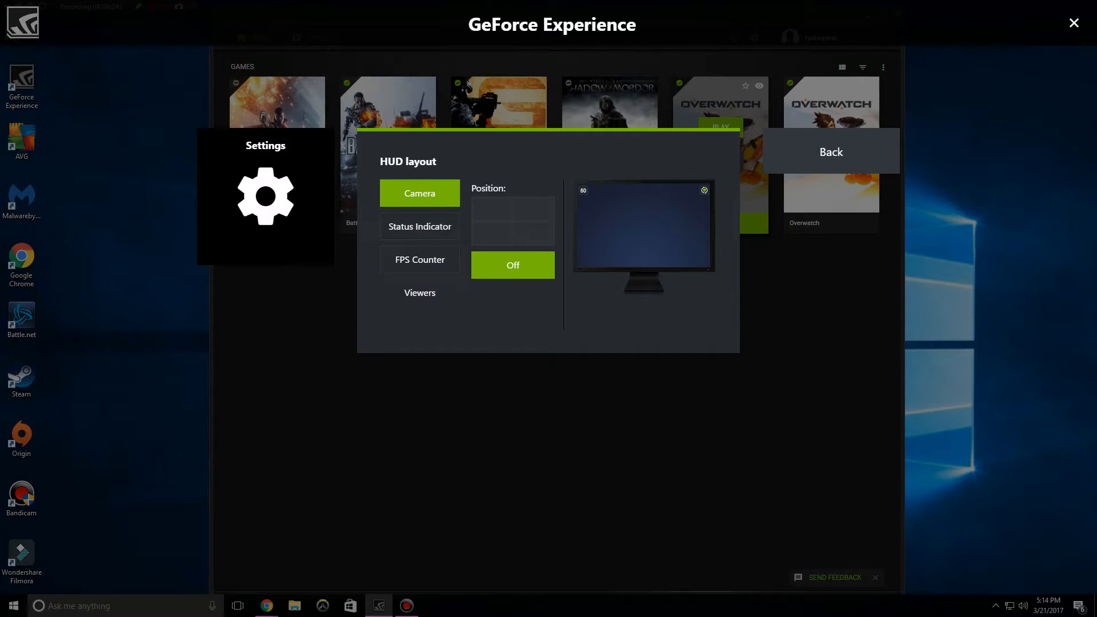
left_click(420, 227)
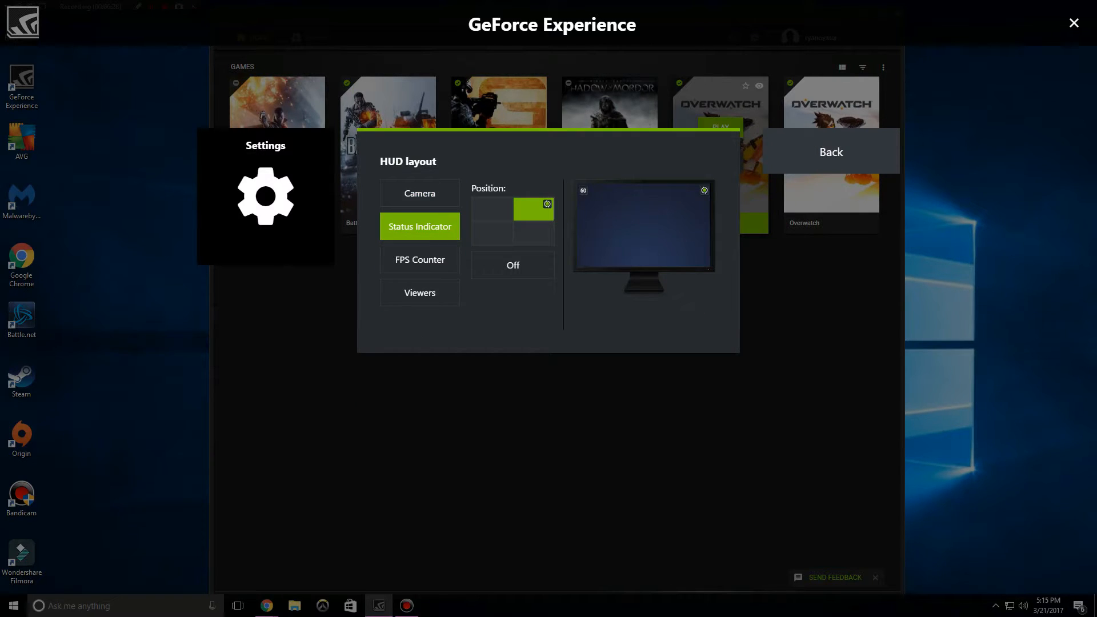
left_click(534, 233)
left_click(492, 234)
left_click(534, 209)
View the FPS Counter placement, try the Viewers indicator in the lower-left quadrant, and set it back to Off
left_click(420, 260)
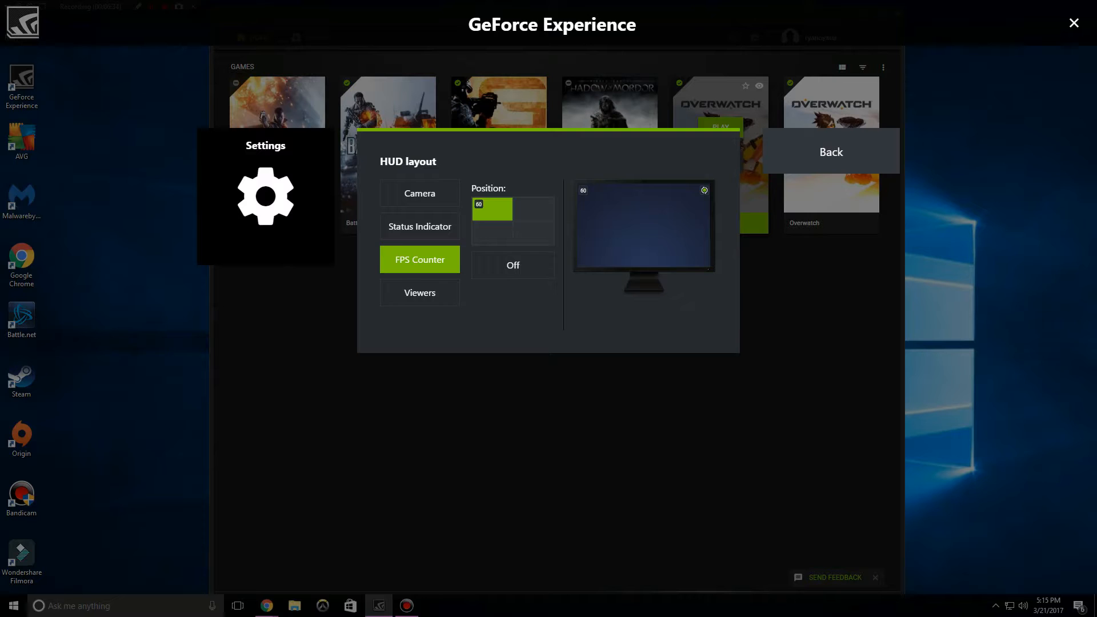
left_click(420, 293)
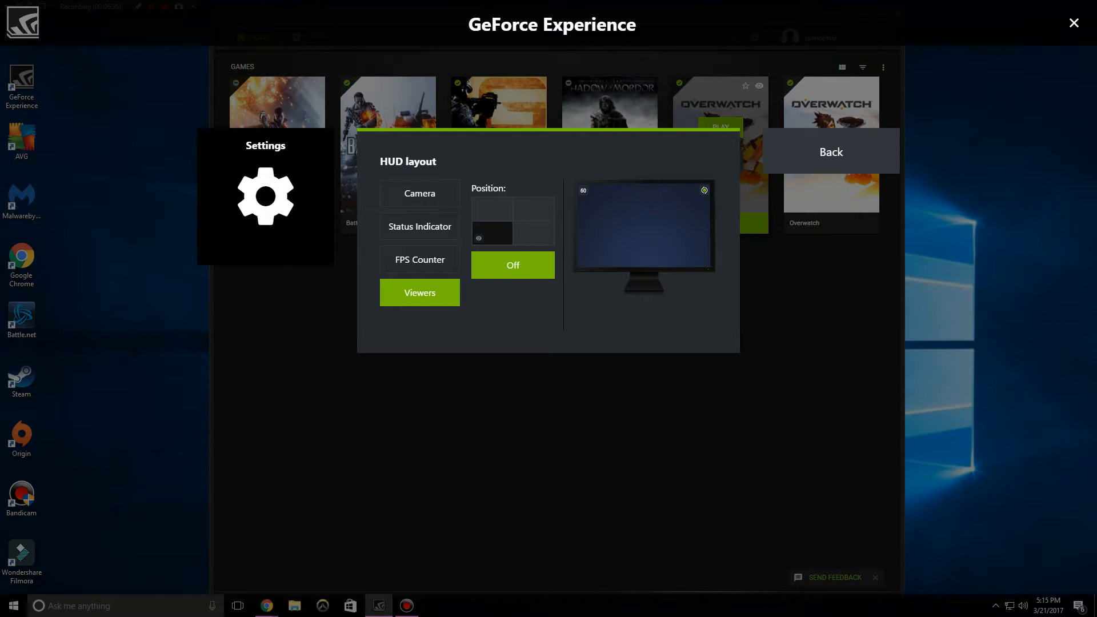
left_click(492, 233)
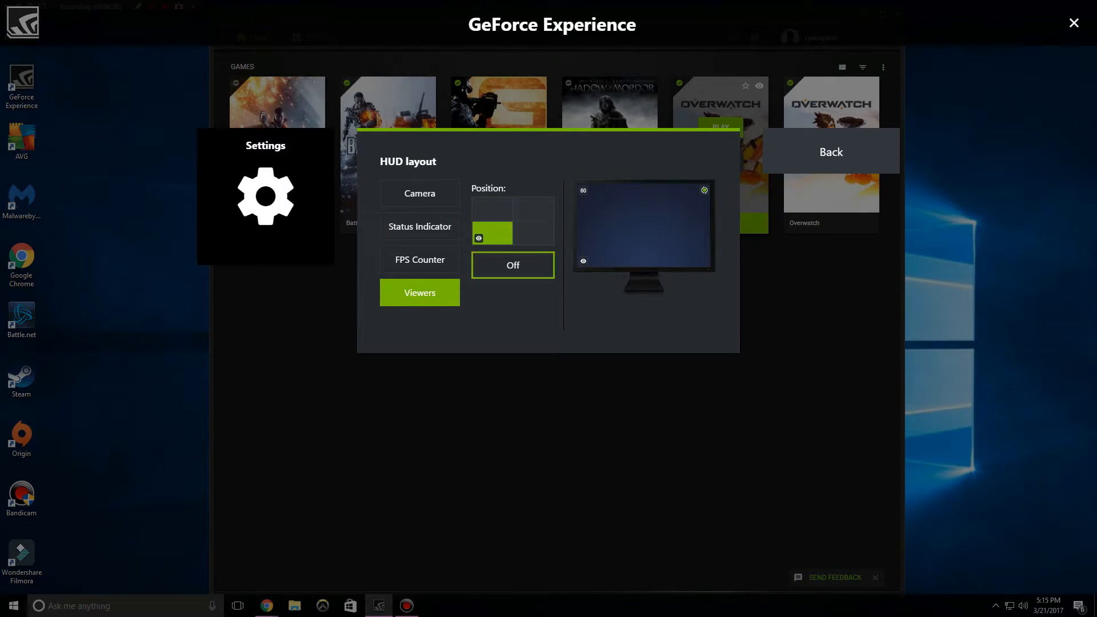
left_click(513, 265)
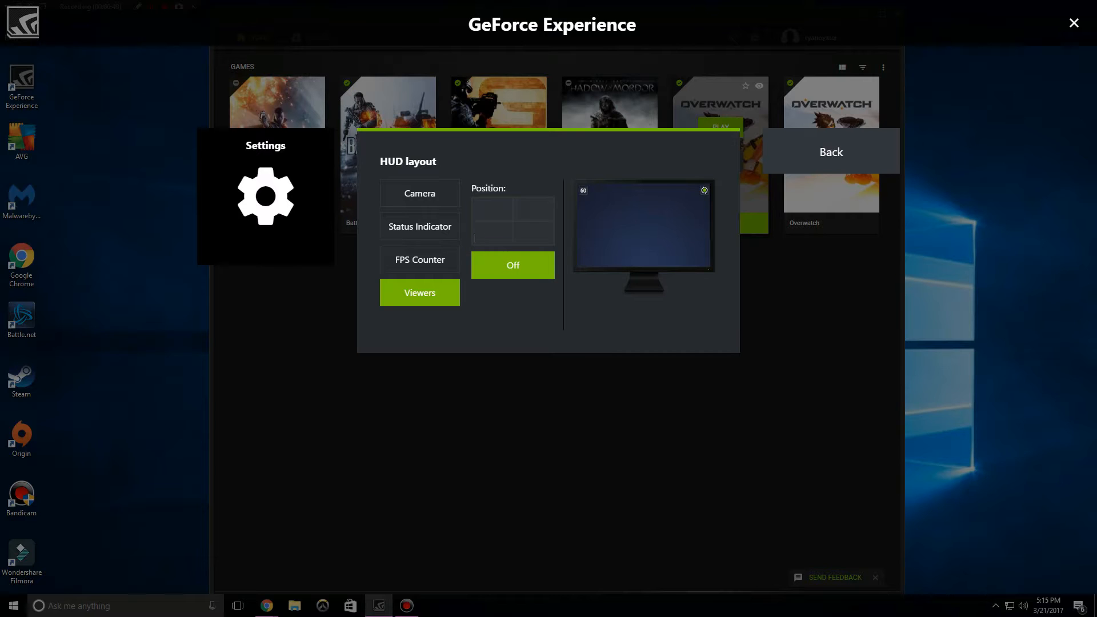
Review the HUD layout placements of the FPS Counter, Status Indicator and Camera
left_click(420, 259)
left_click(420, 227)
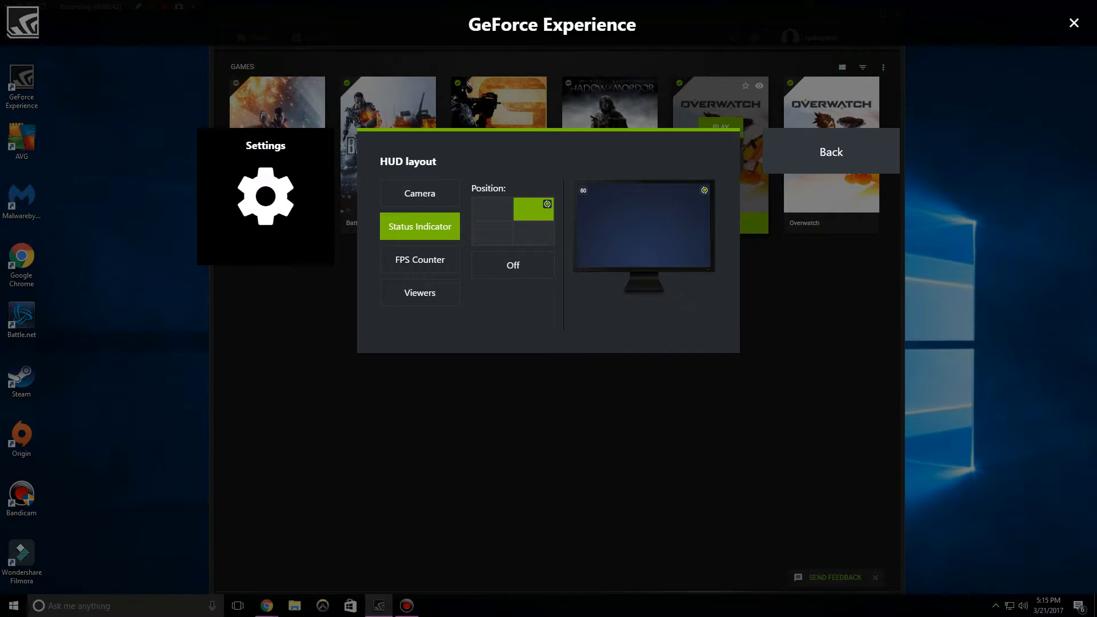
left_click(420, 193)
left_click(420, 260)
left_click(420, 226)
left_click(420, 193)
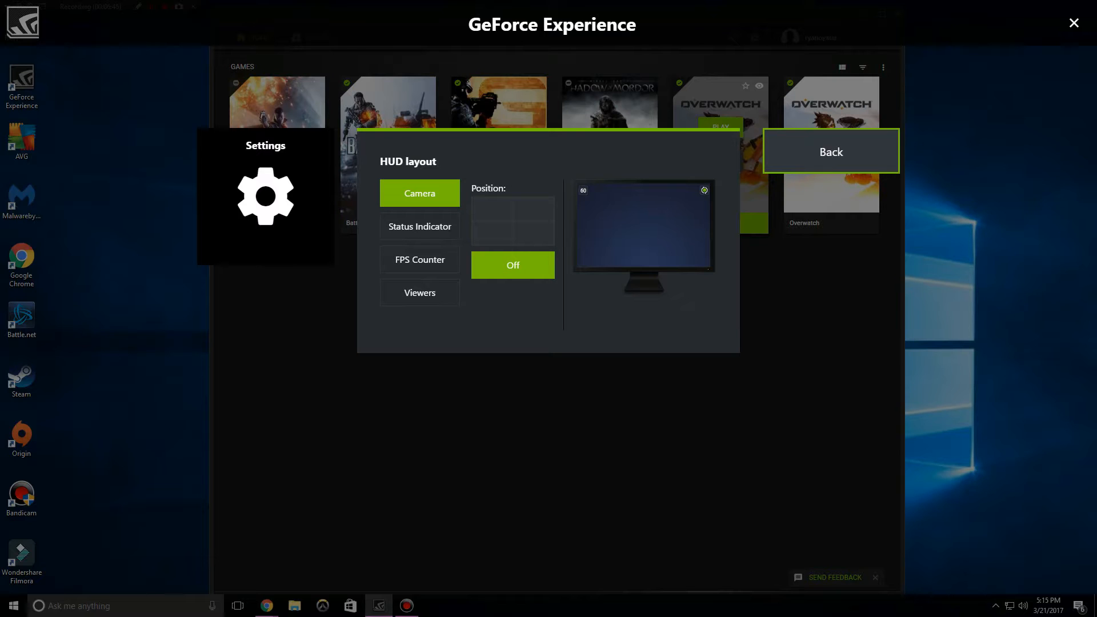
Examine the overlay's keyboard shortcuts in the General, Capture, Record, Broadcast and Custom overlays groups
left_click(831, 152)
scroll(541, 337, "down", 1)
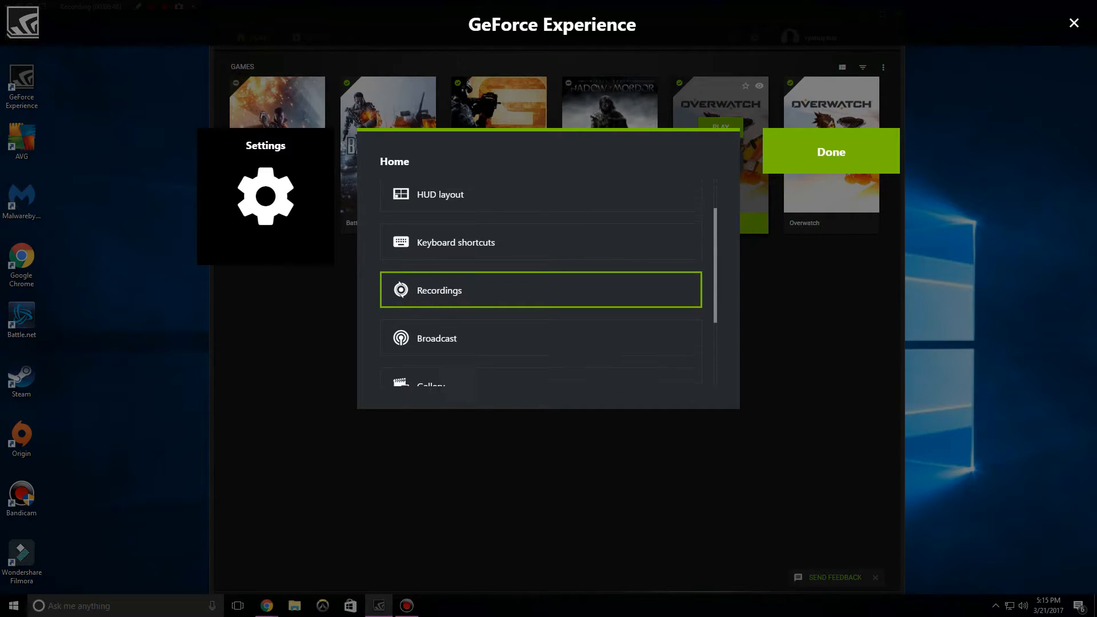
left_click(542, 237)
scroll(439, 239, "down", 5)
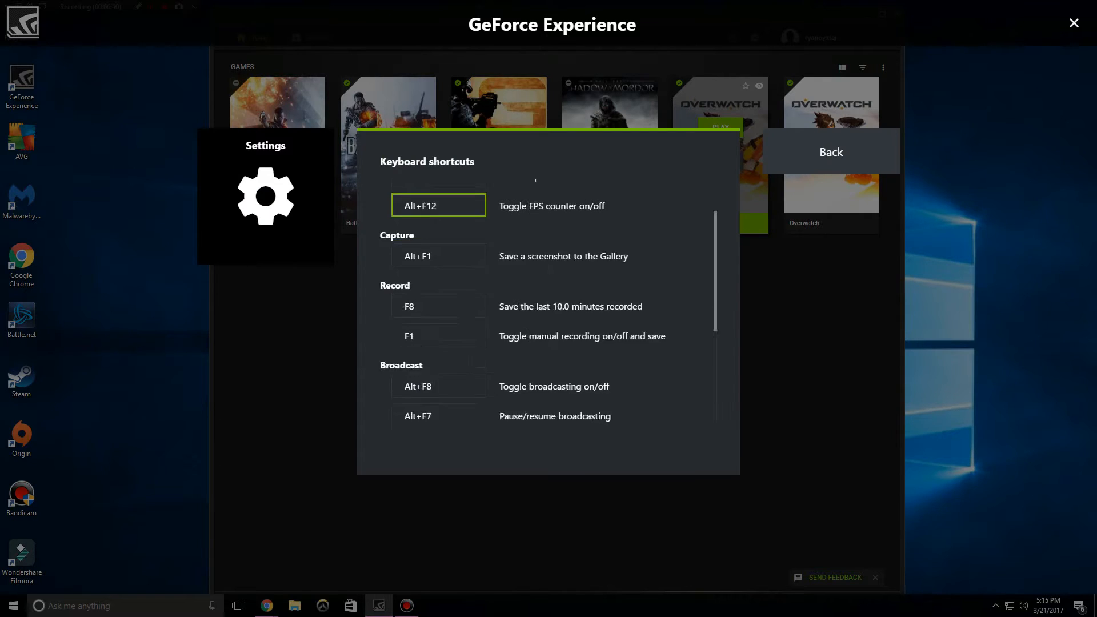
scroll(439, 268, "up", 5)
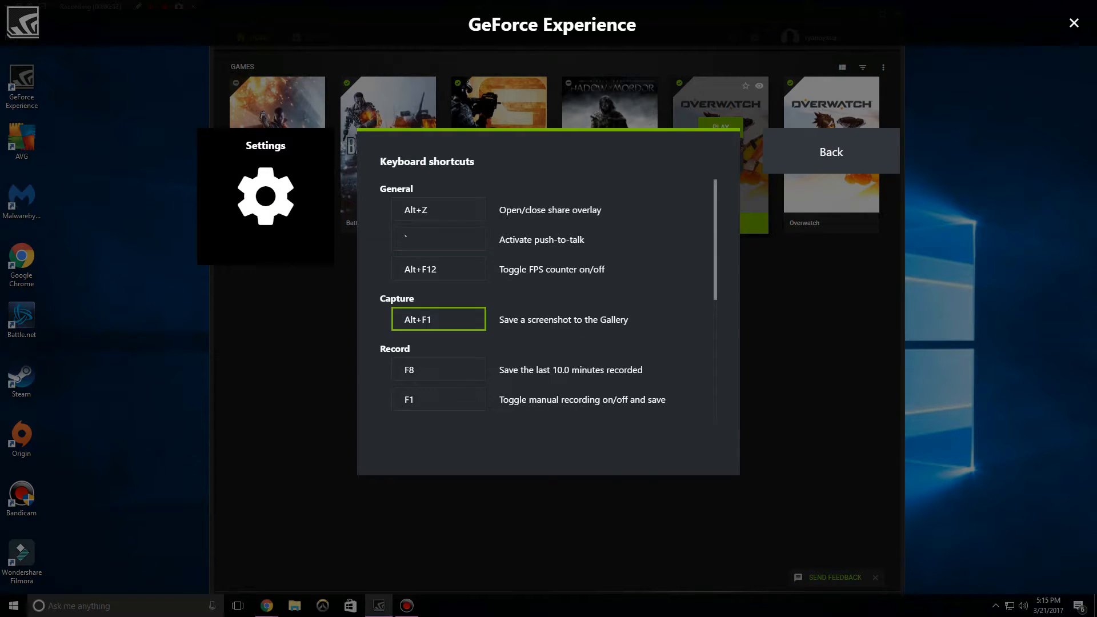
left_click(439, 209)
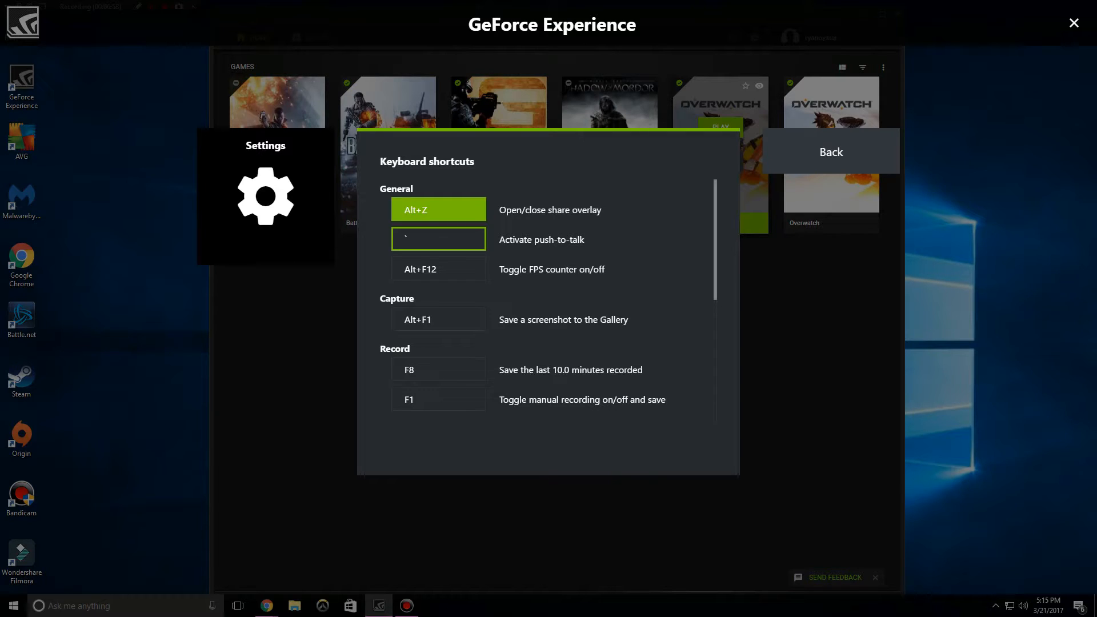
left_click(439, 239)
left_click(438, 210)
left_click(439, 210)
scroll(439, 246, "down", 4)
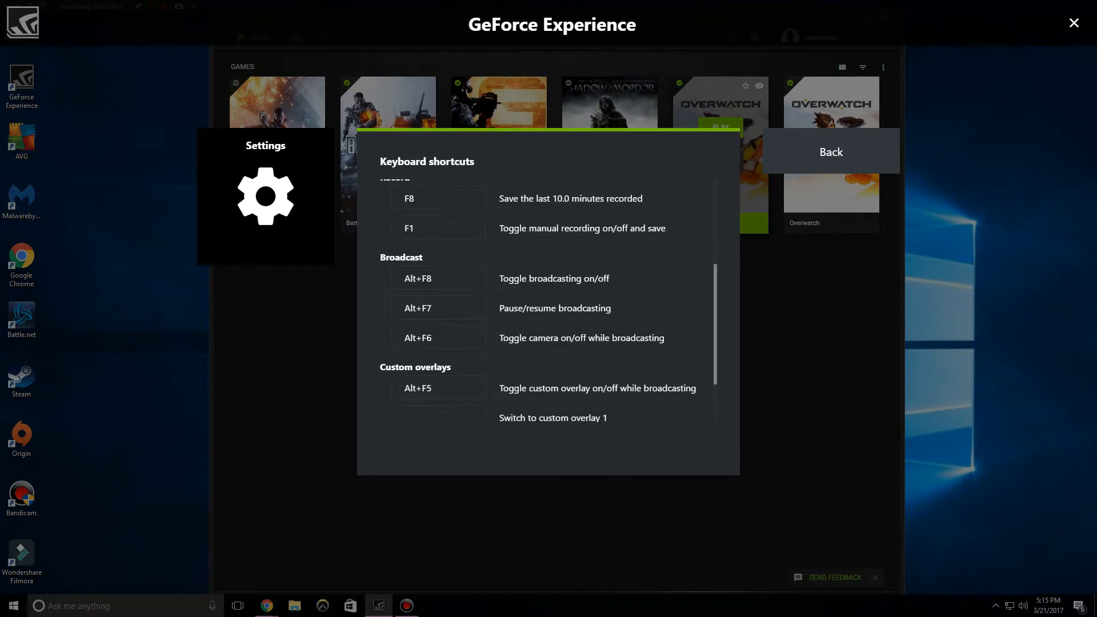
scroll(439, 255, "up", 3)
scroll(439, 256, "down", 3)
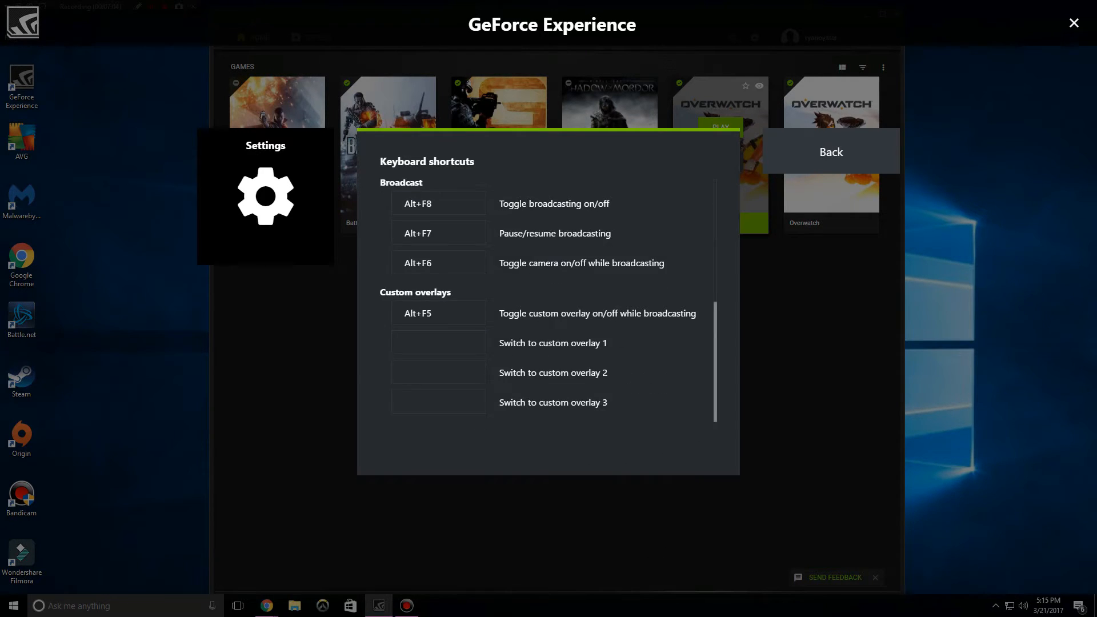
Try to enter Alt+Z as the Open/close share overlay shortcut
scroll(439, 246, "up", 5)
left_click(439, 210)
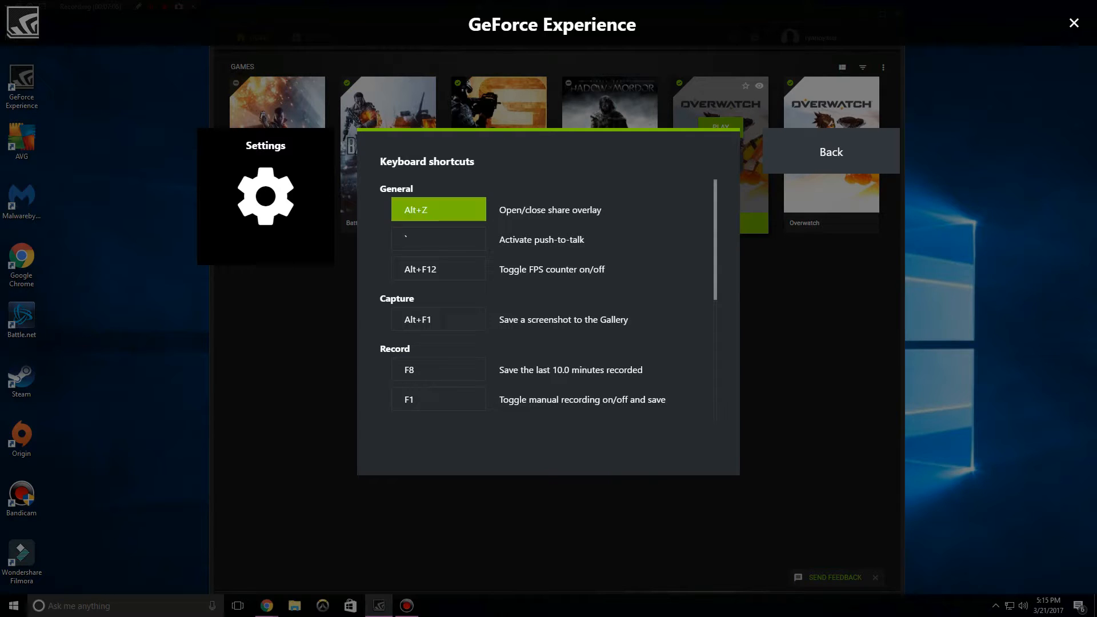
key("alt+z")
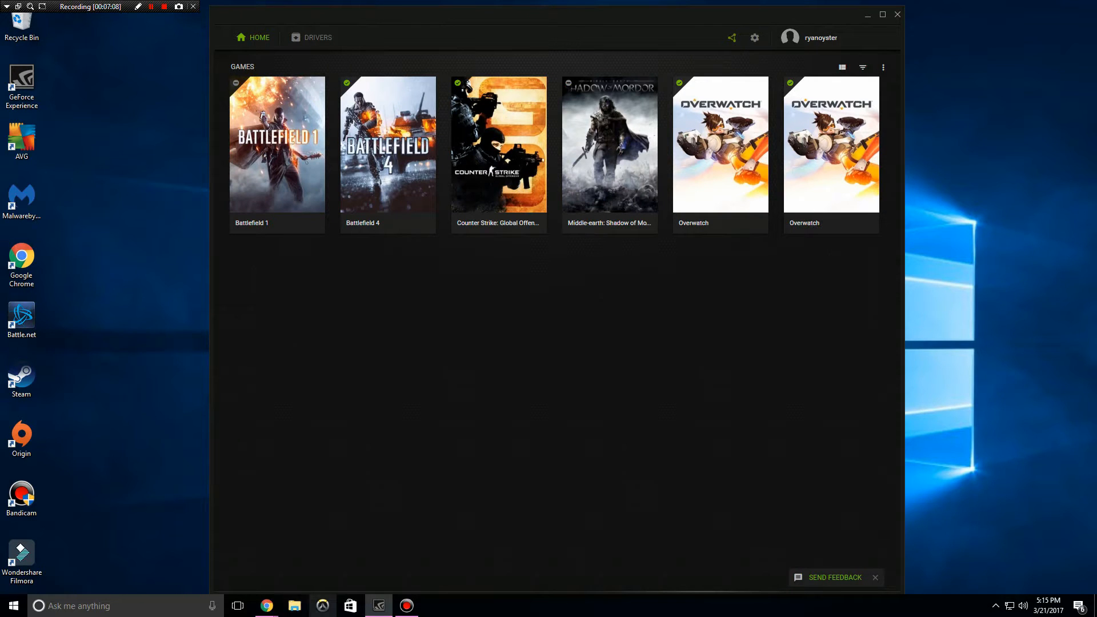
left_click(379, 606)
left_click(378, 606)
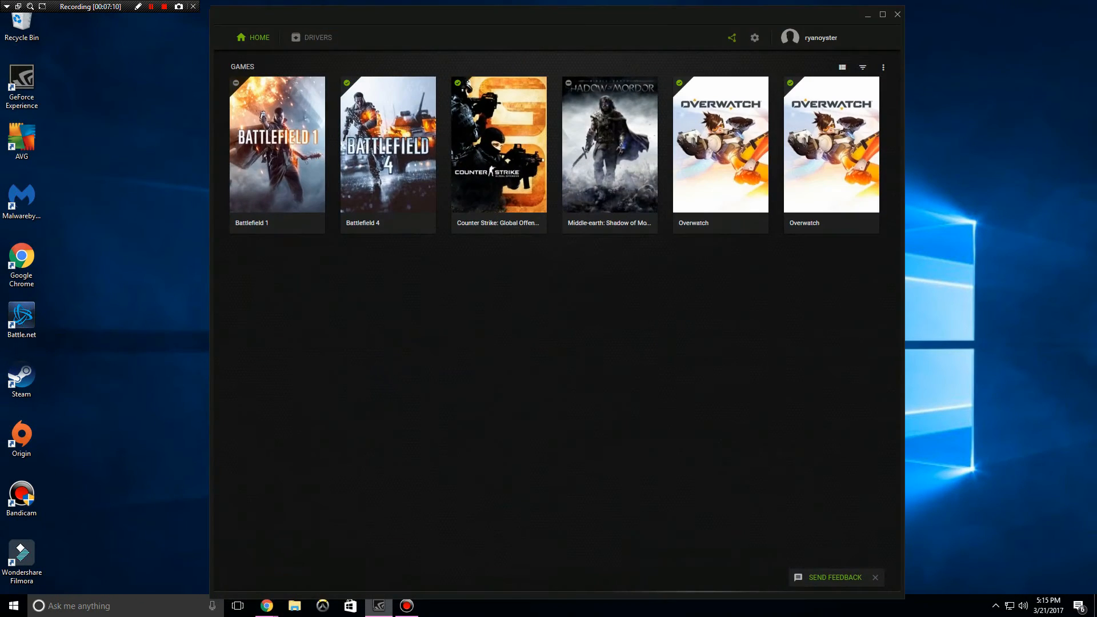
Reopen the share overlay and go to the Keyboard shortcuts page in its settings
key("alt+z")
key("Right")
key("Right")
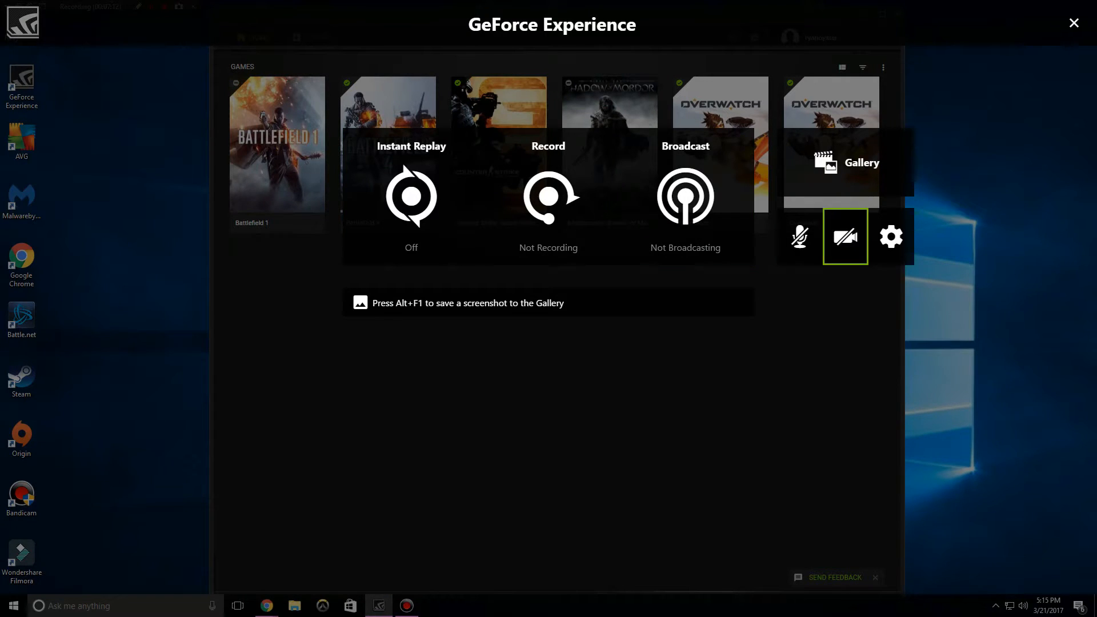
key("Right")
key("Return")
key("Down")
key("Down")
key("Up")
key("Down")
key("Return")
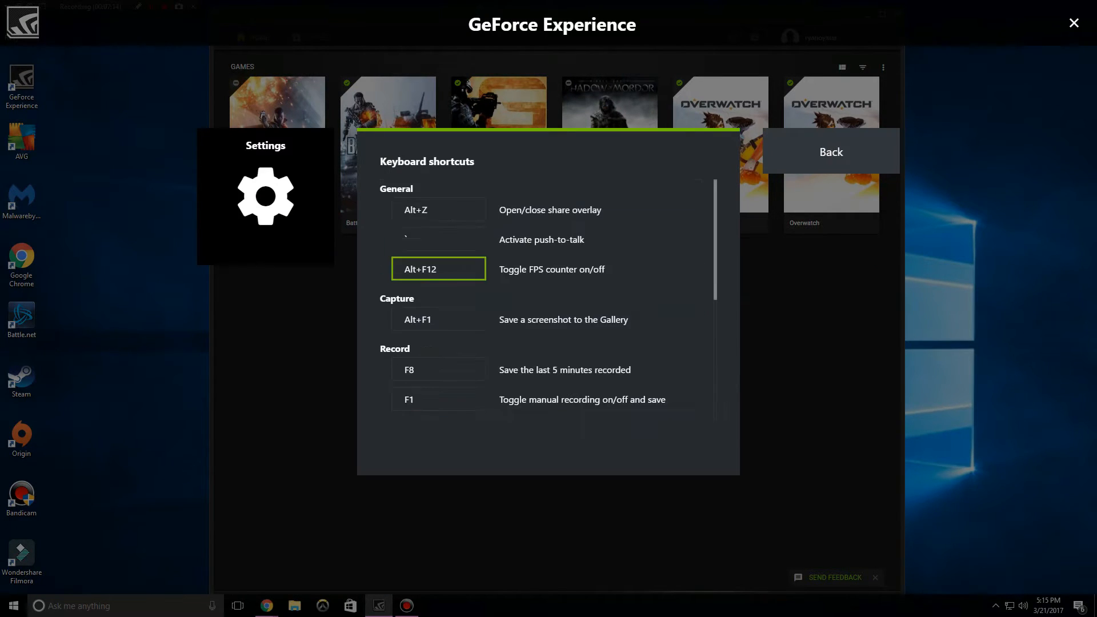
key("Up")
key("Up")
key("Return")
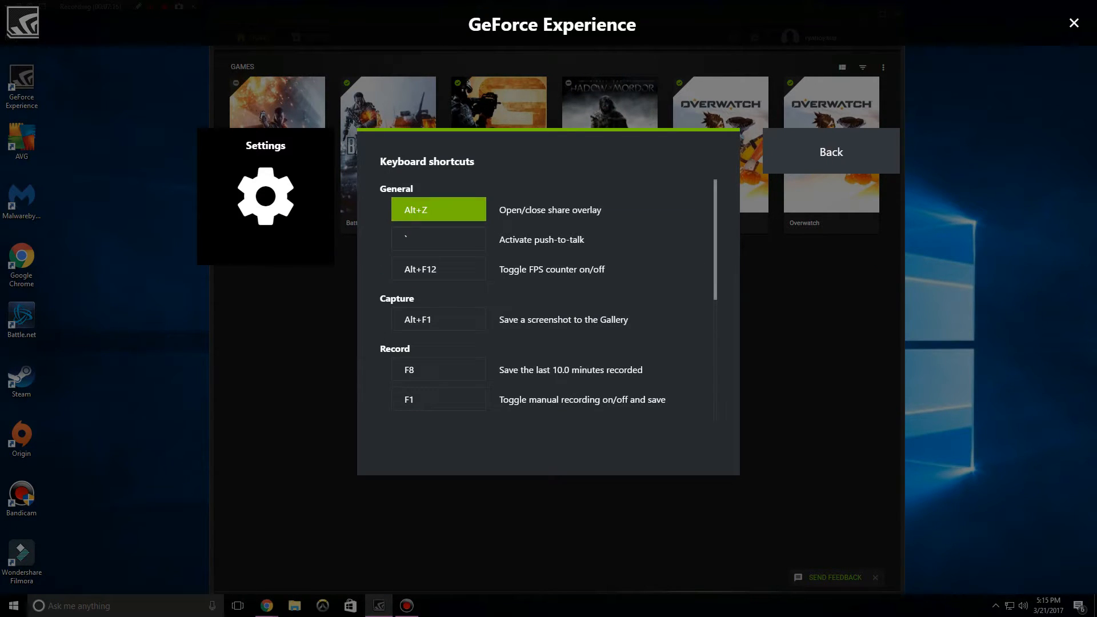
key("Escape")
key("Down")
key("Up")
key("Down")
key("Down")
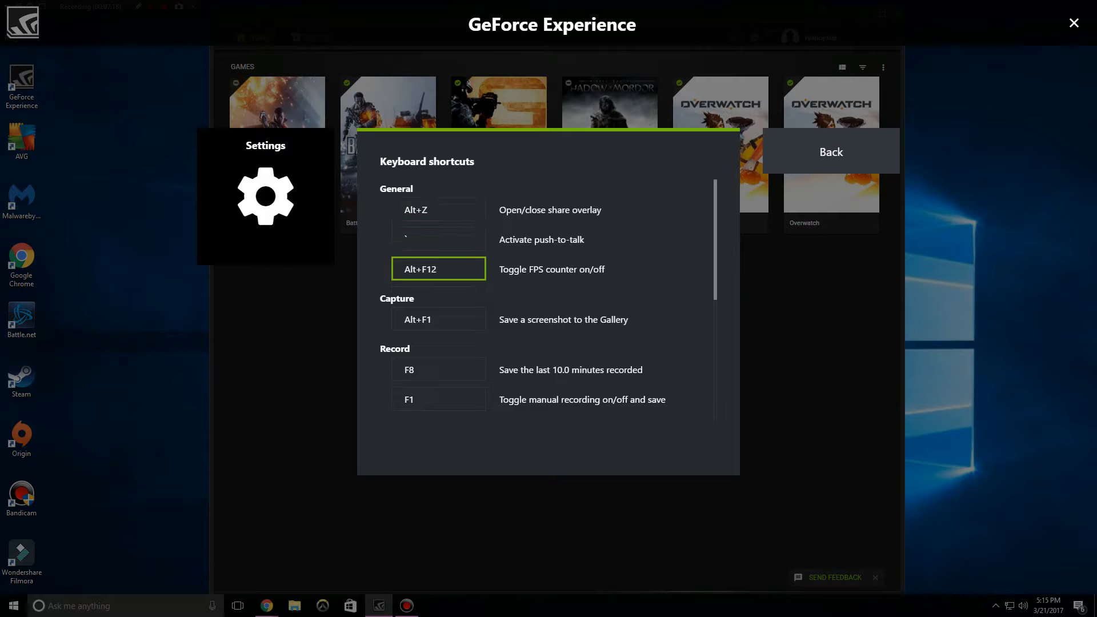
key("Up")
key("Down")
Set the Open/close share overlay shortcut to Alt+X
key("Up")
key("Up")
key("Return")
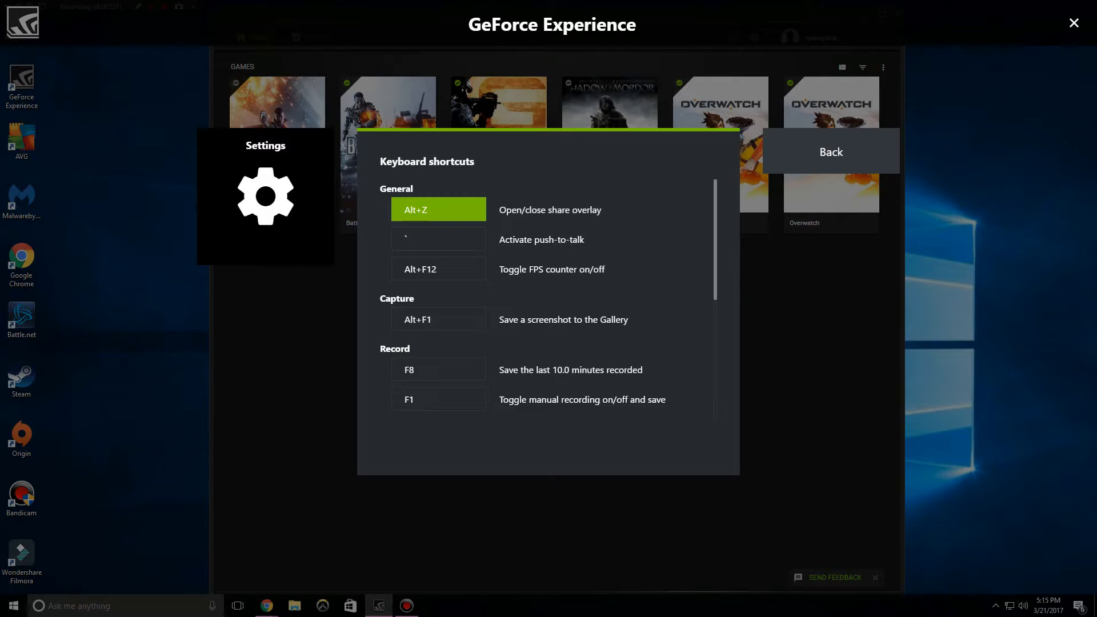
key("alt+x")
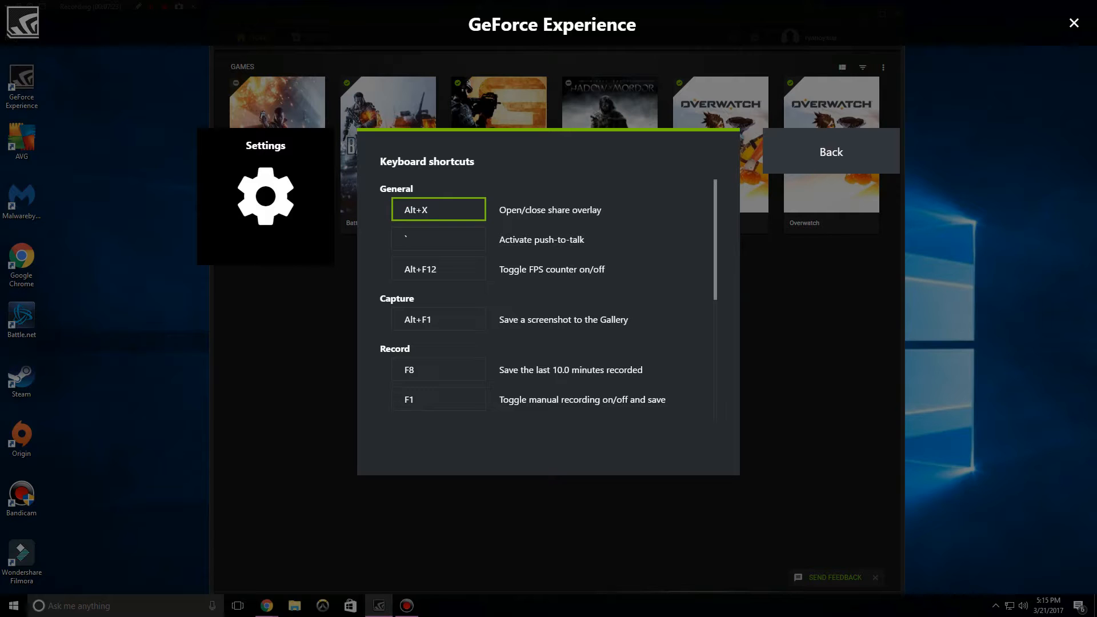
Try to assign Alt+X to the Open/close share overlay shortcut again, and close the overlay
key("Return")
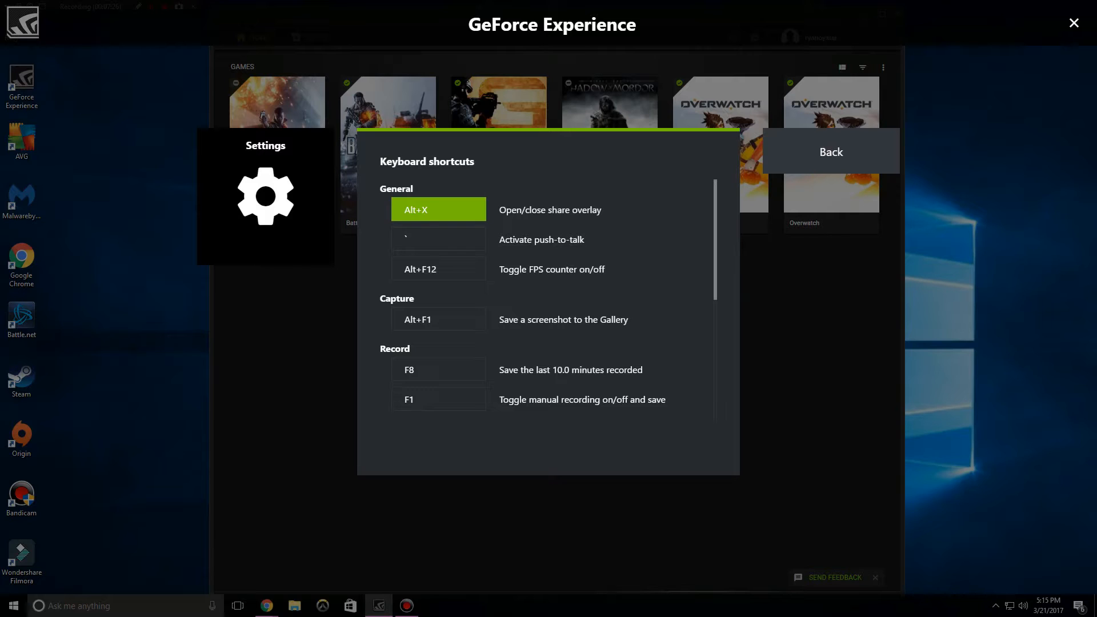
key("alt+x")
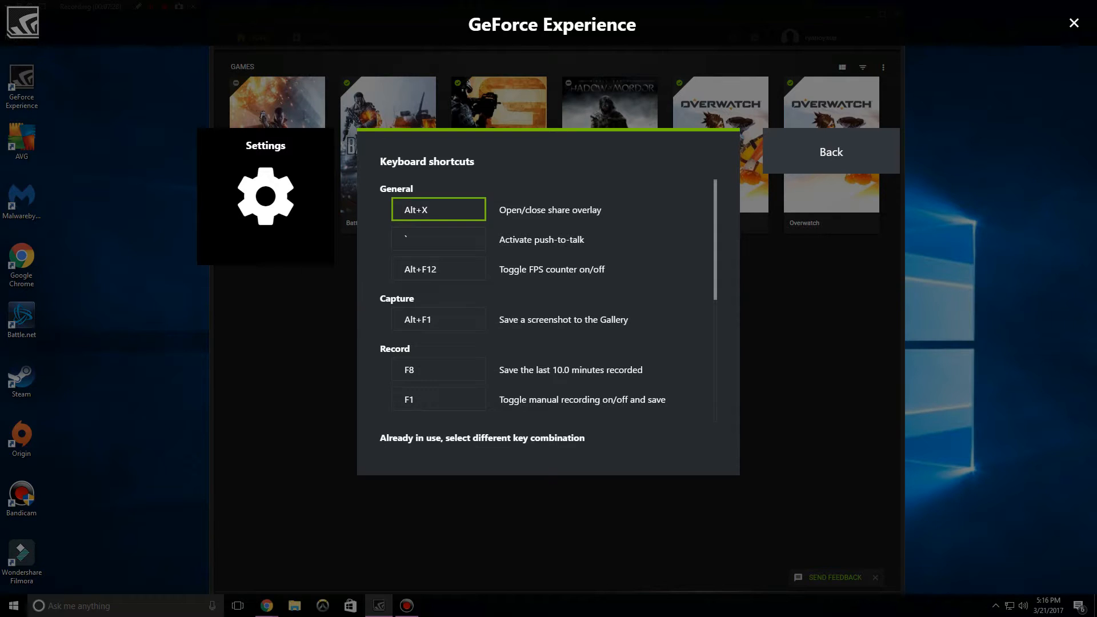
key("alt+x")
key("alt+F4")
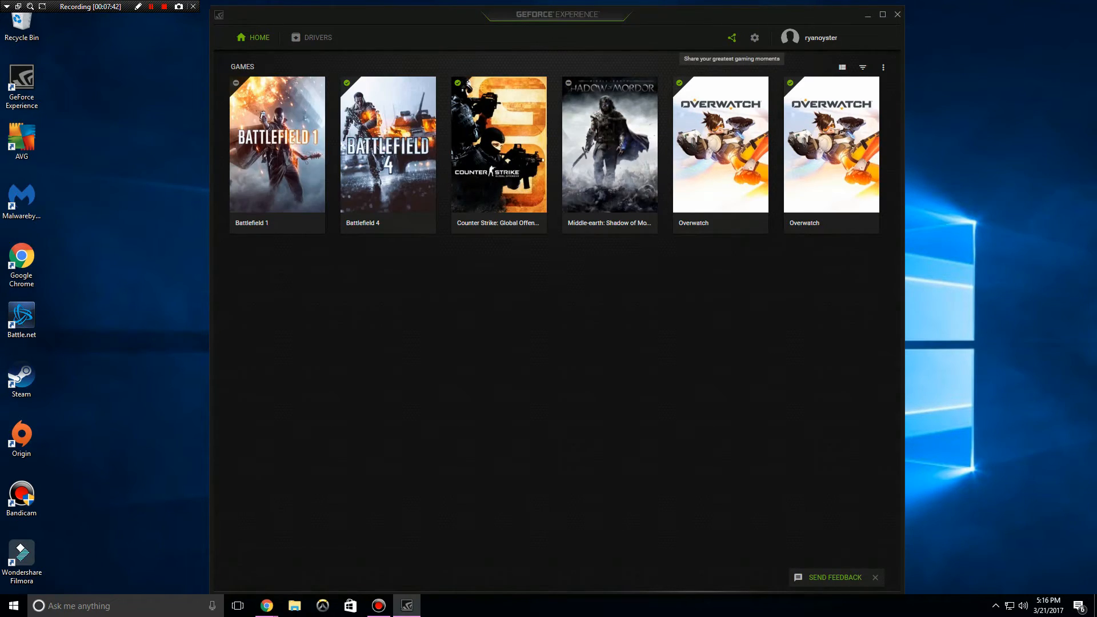
Reopen the share overlay's keyboard shortcuts settings and set the Open/close share overlay shortcut to Alt+Z
left_click(732, 38)
left_click(891, 236)
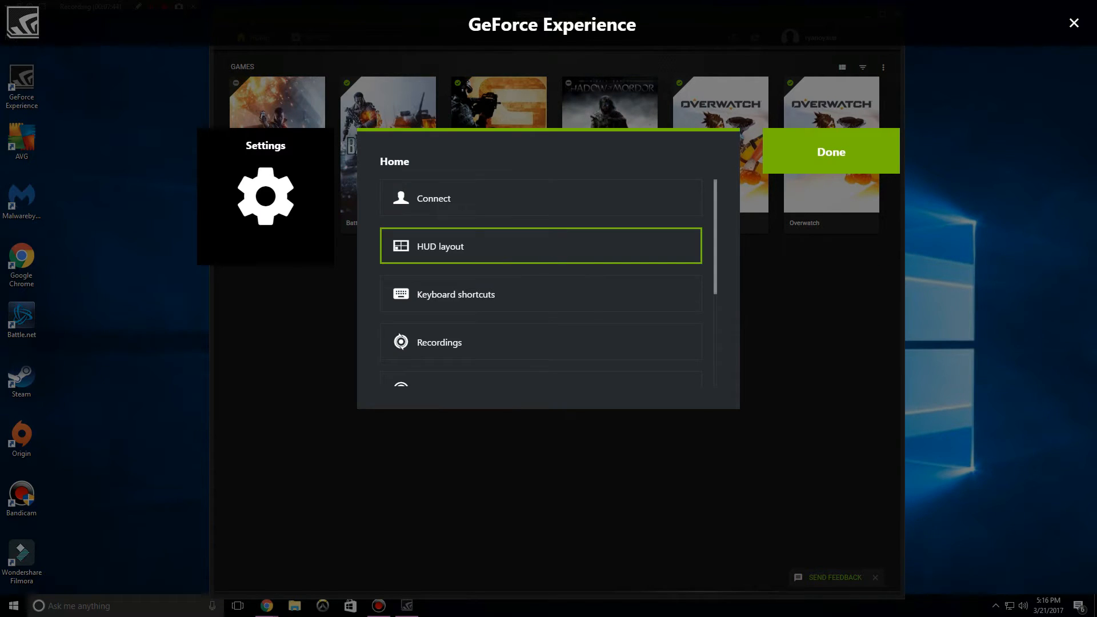
key("Return")
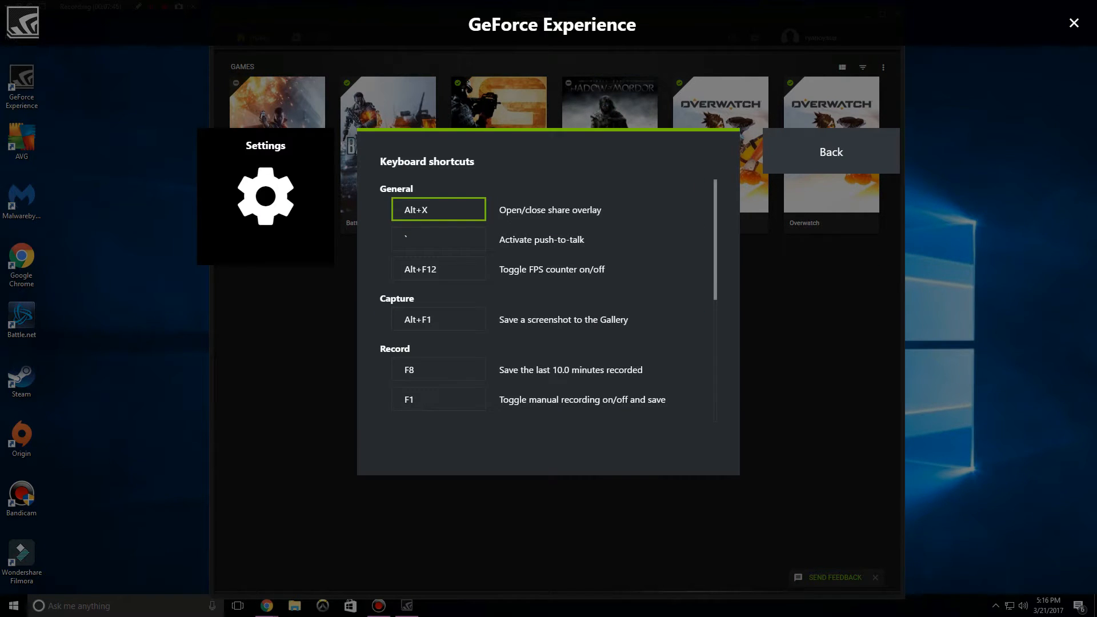
key("Return")
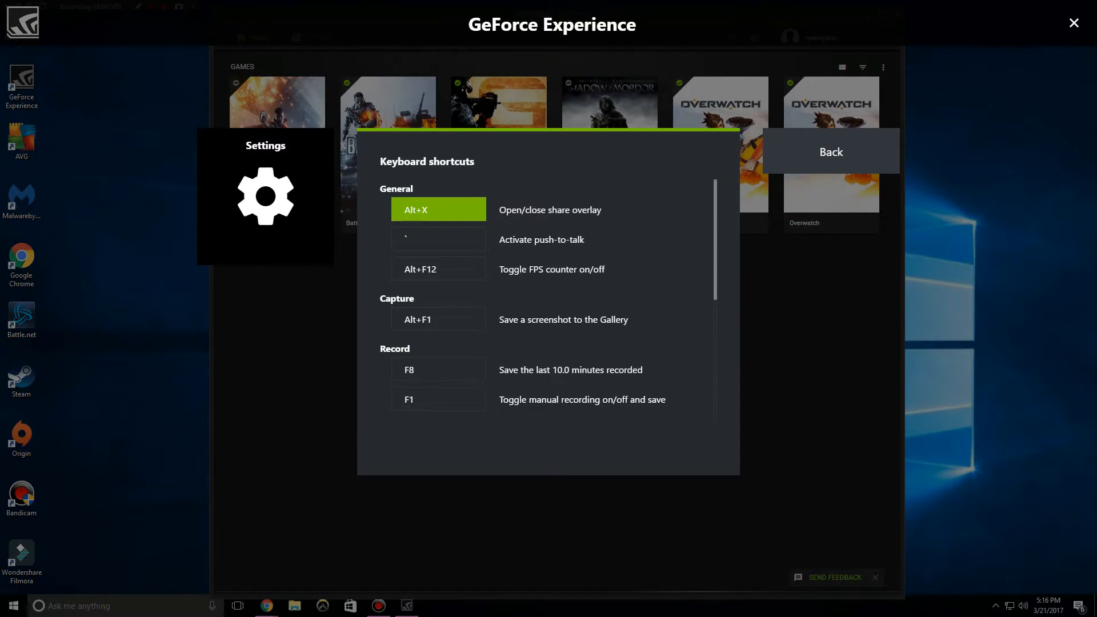
key("alt+z")
key("Down")
key("Up")
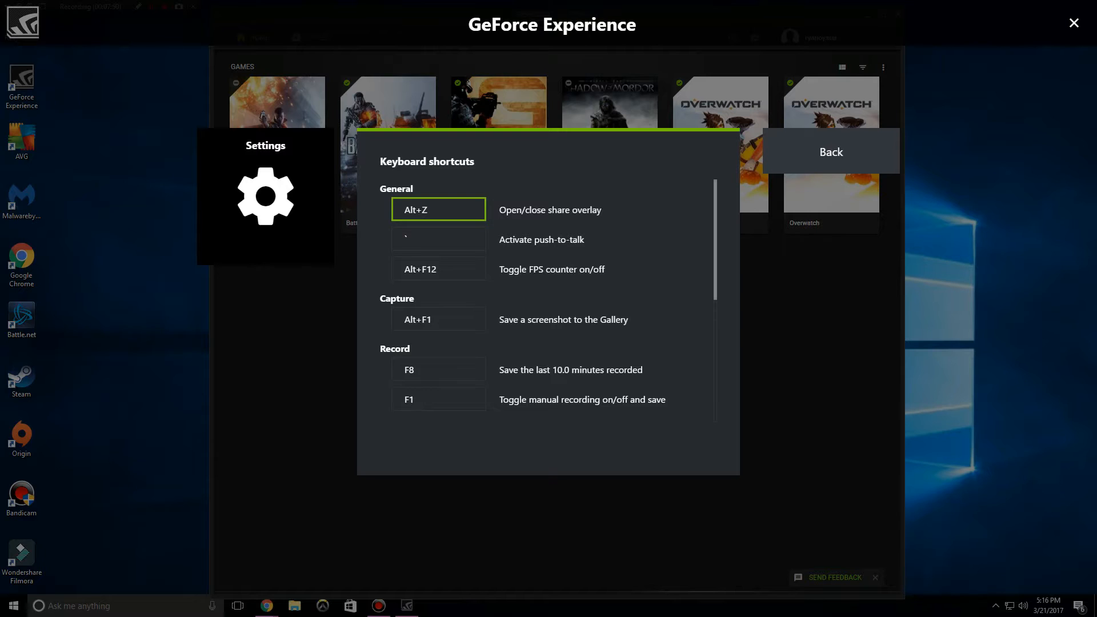
Review the remaining keyboard shortcuts for push-to-talk, FPS counter, capture, recording, broadcasting and custom overlays
key("Down")
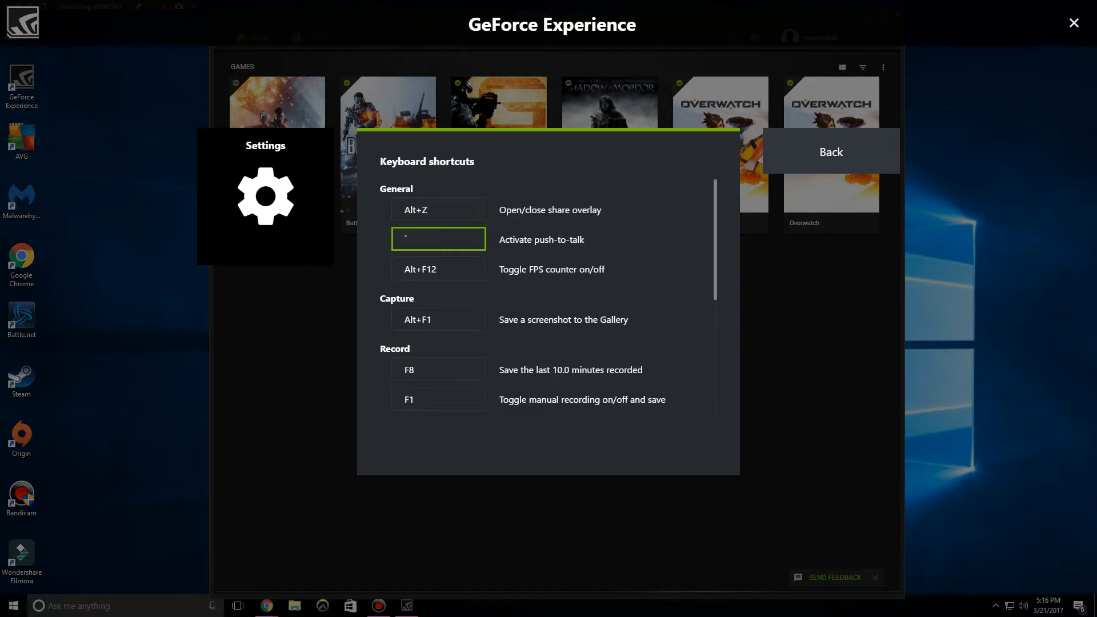
key("Down")
key("Down")
key("Up")
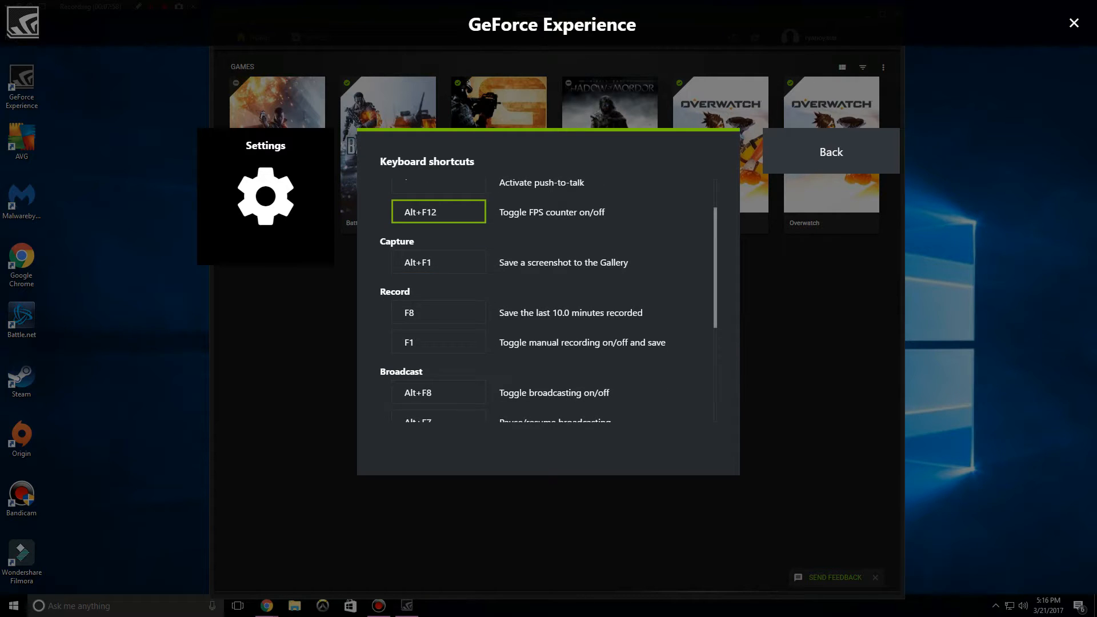
key("Down")
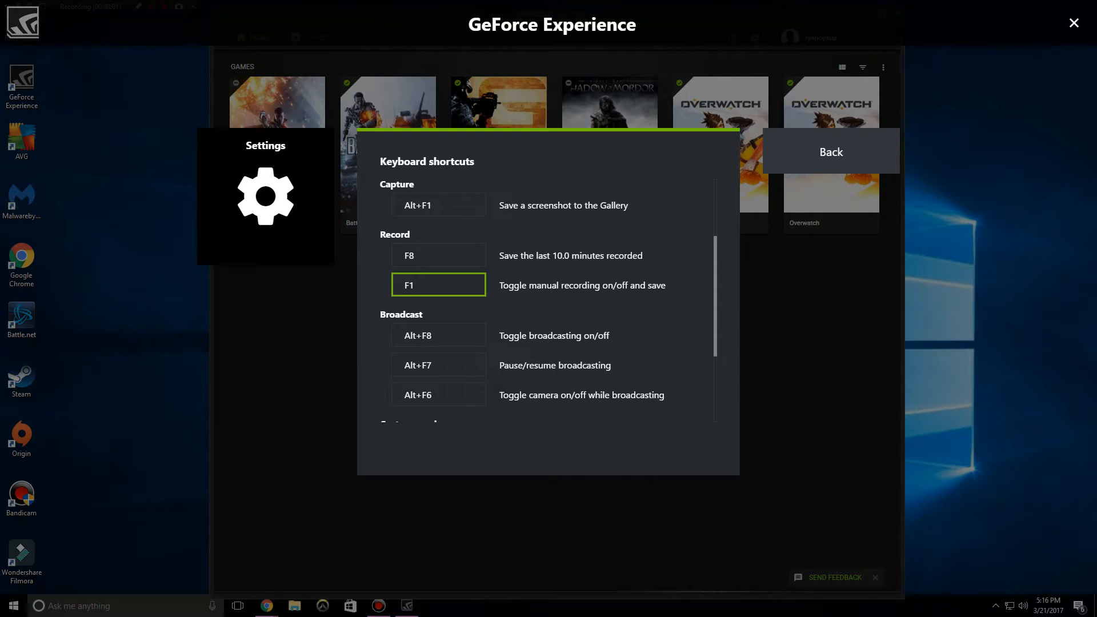
key("Up")
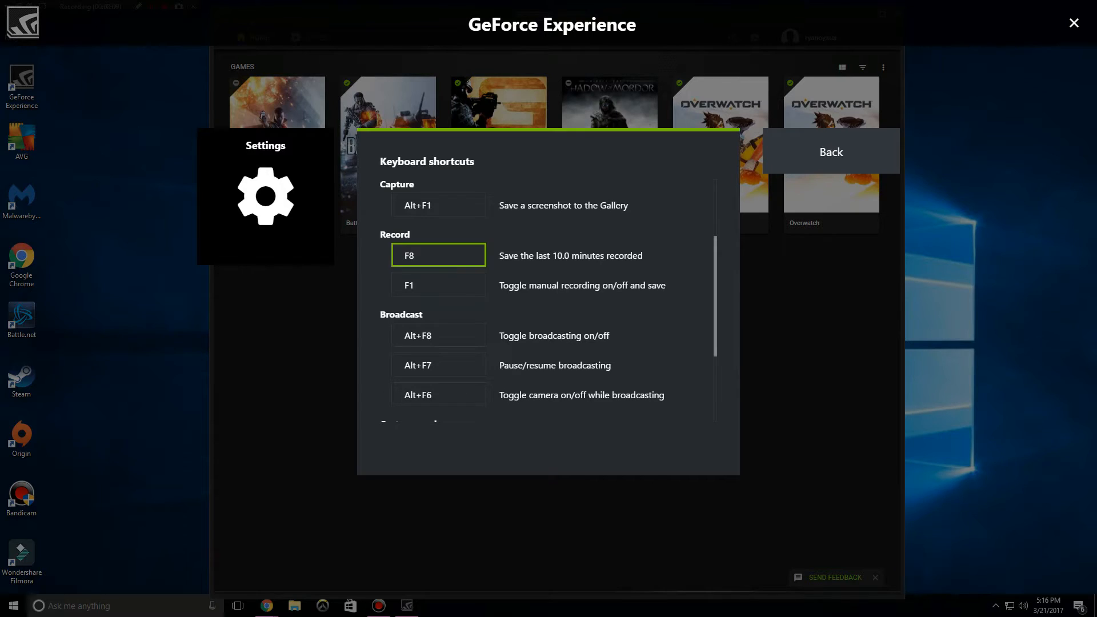
left_click(439, 285)
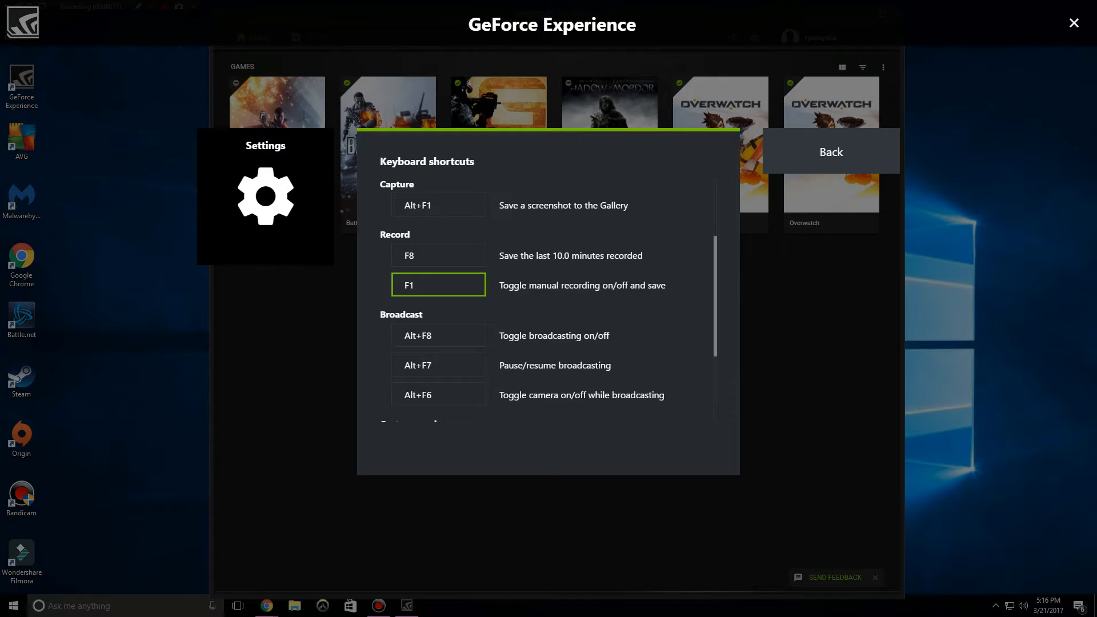
scroll(548, 301, "down", 2)
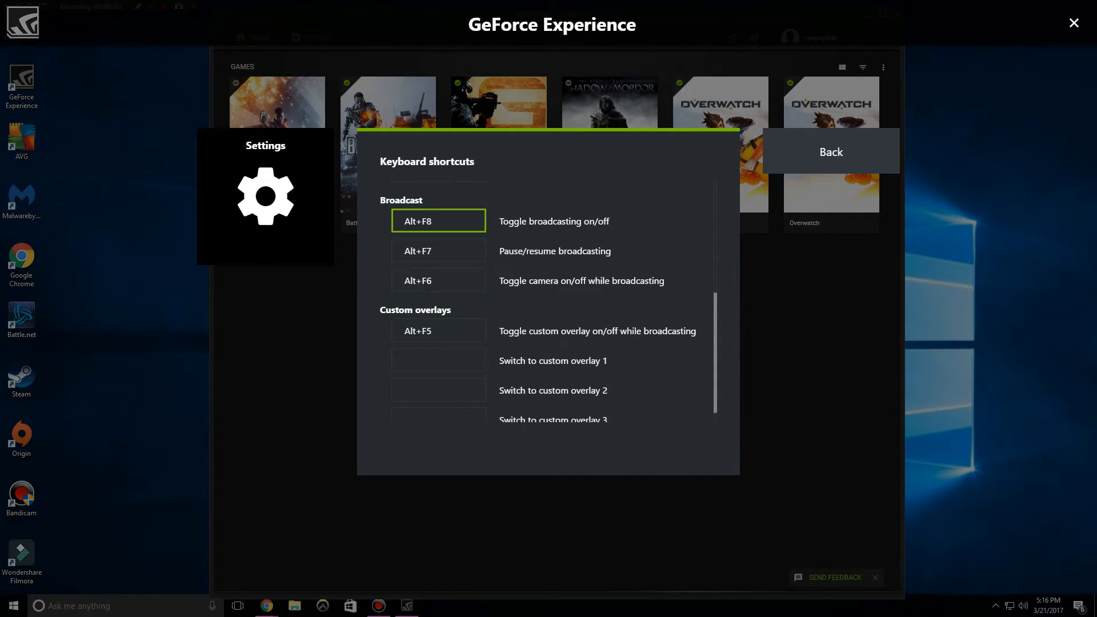
scroll(439, 337, "down", 1)
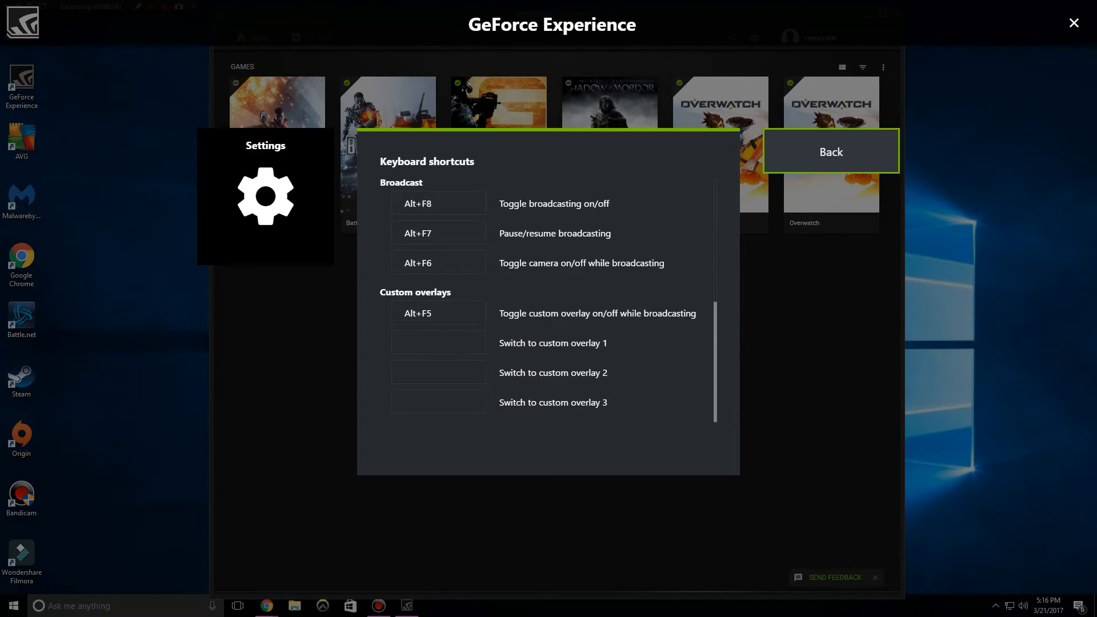
Check the save locations for videos and temporary files in the Recordings settings, and return to the settings home
key("Return")
key("Down")
key("Down")
key("Down")
key("Return")
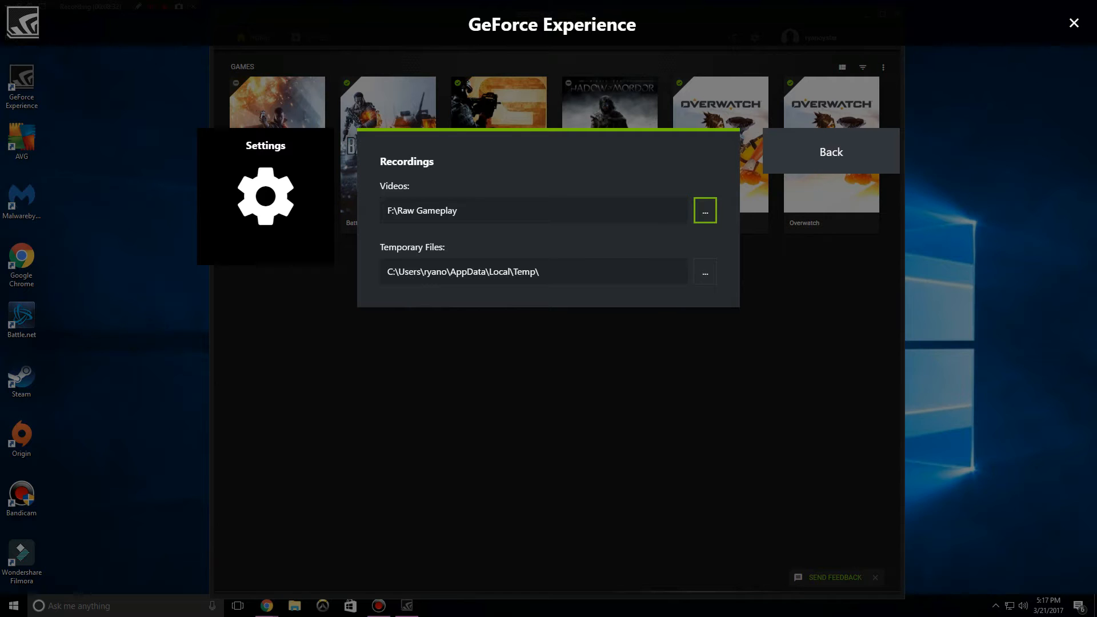
left_click(831, 152)
Set broadcasting of gameplay for Facebook, Twitch, and YouTube to No in the Broadcast settings, and return to the settings home
scroll(540, 246, "down", 1)
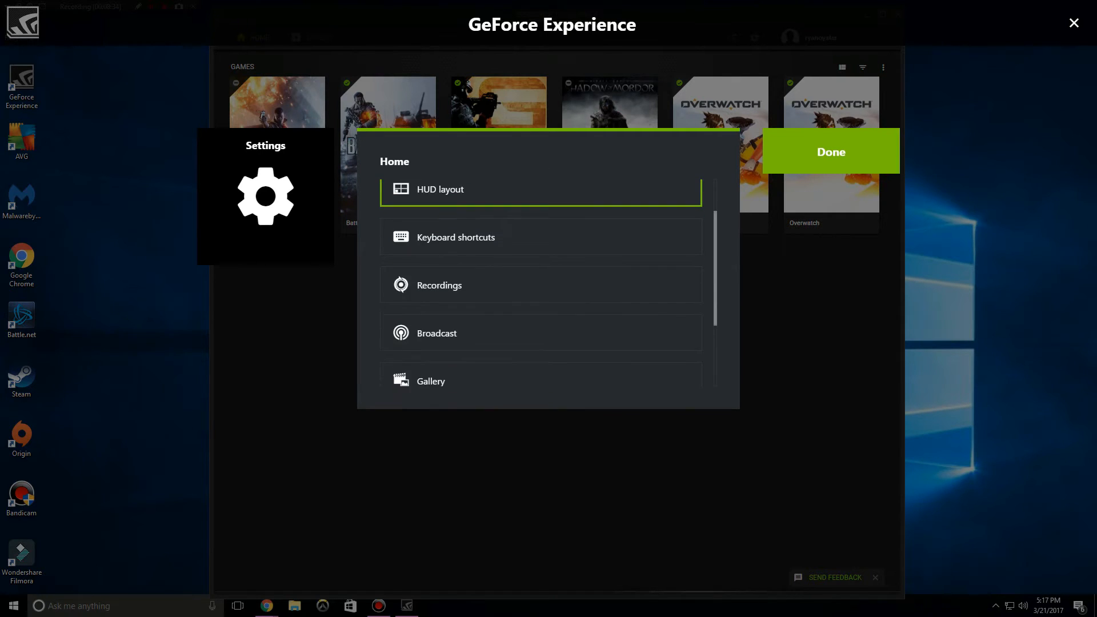
left_click(514, 333)
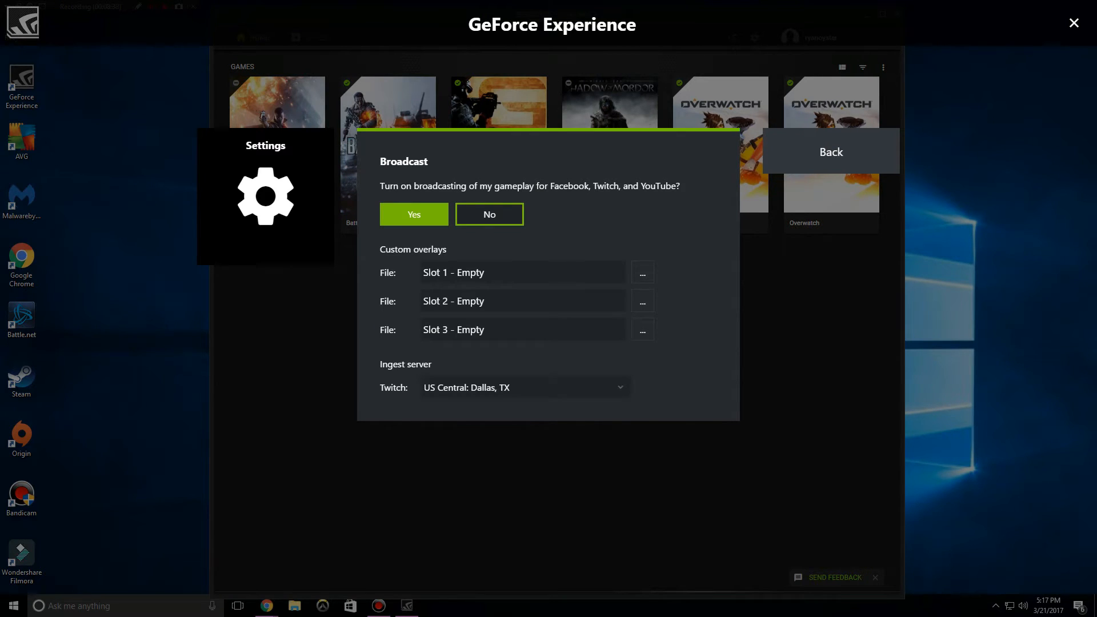
left_click(490, 215)
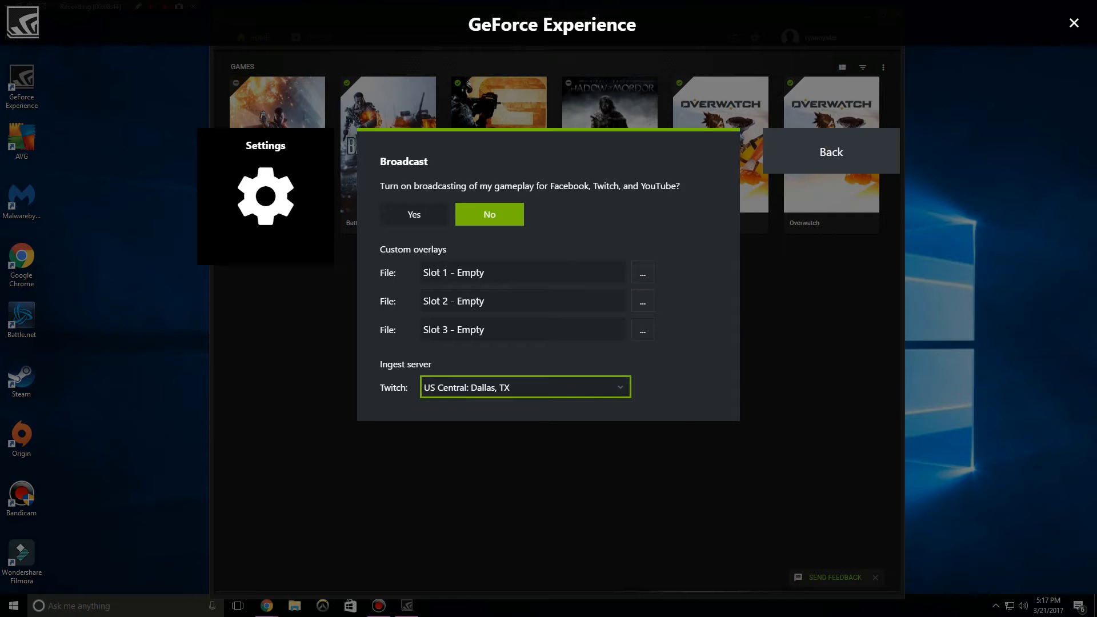
left_click(526, 387)
left_click(526, 388)
left_click(831, 152)
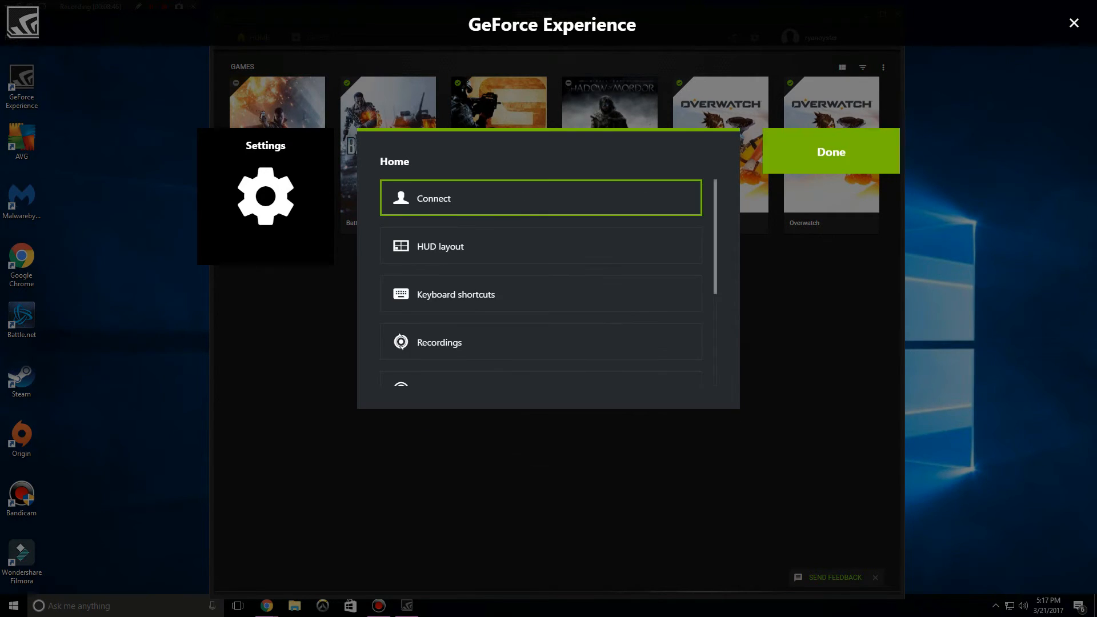
Review the Gallery upload destinations for screenshots and videos and the Notifications settings
scroll(541, 350, "down", 3)
left_click(540, 303)
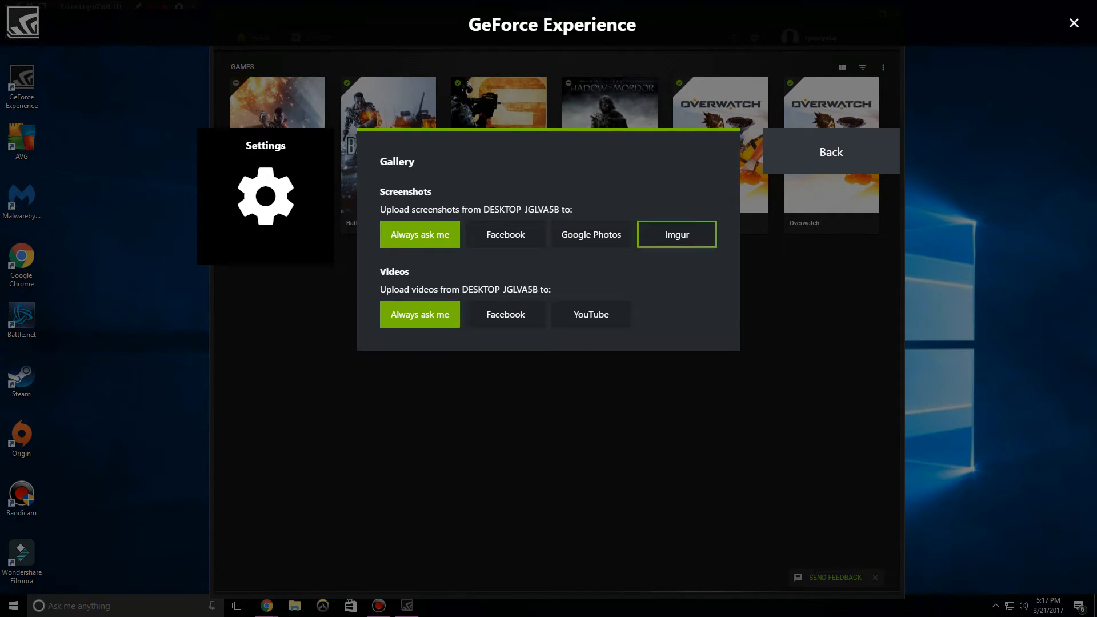
left_click(831, 152)
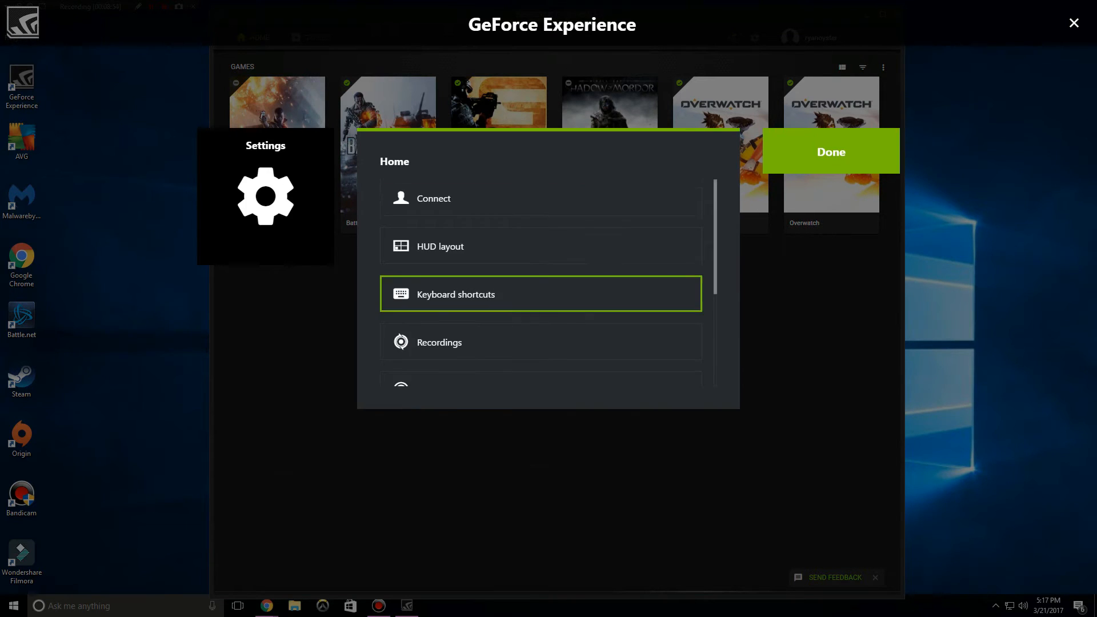
scroll(541, 306, "down", 3)
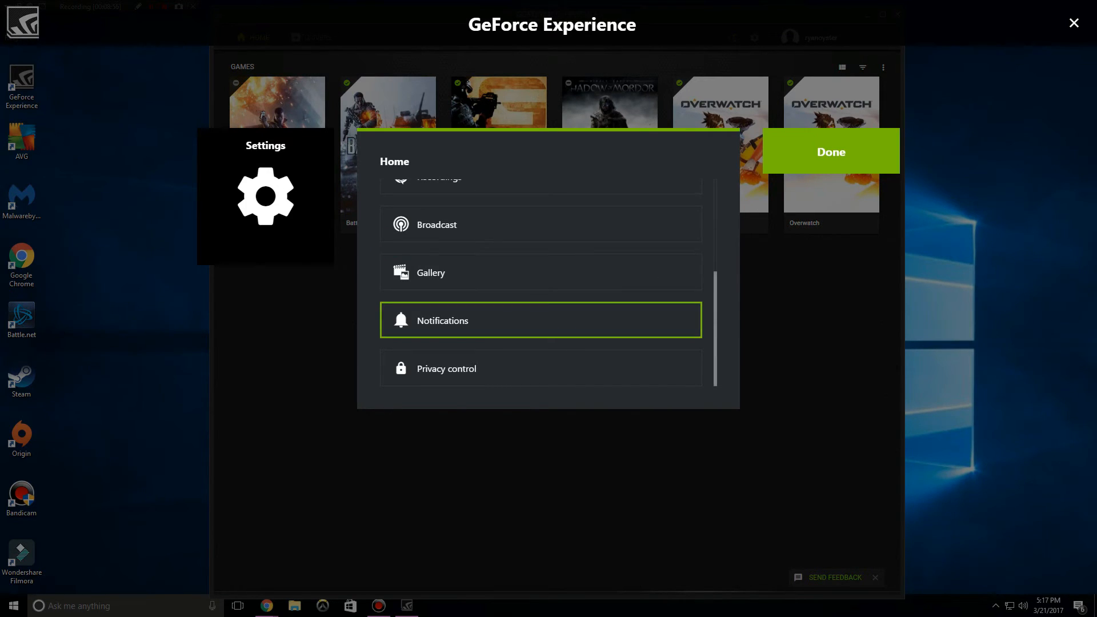
left_click(541, 320)
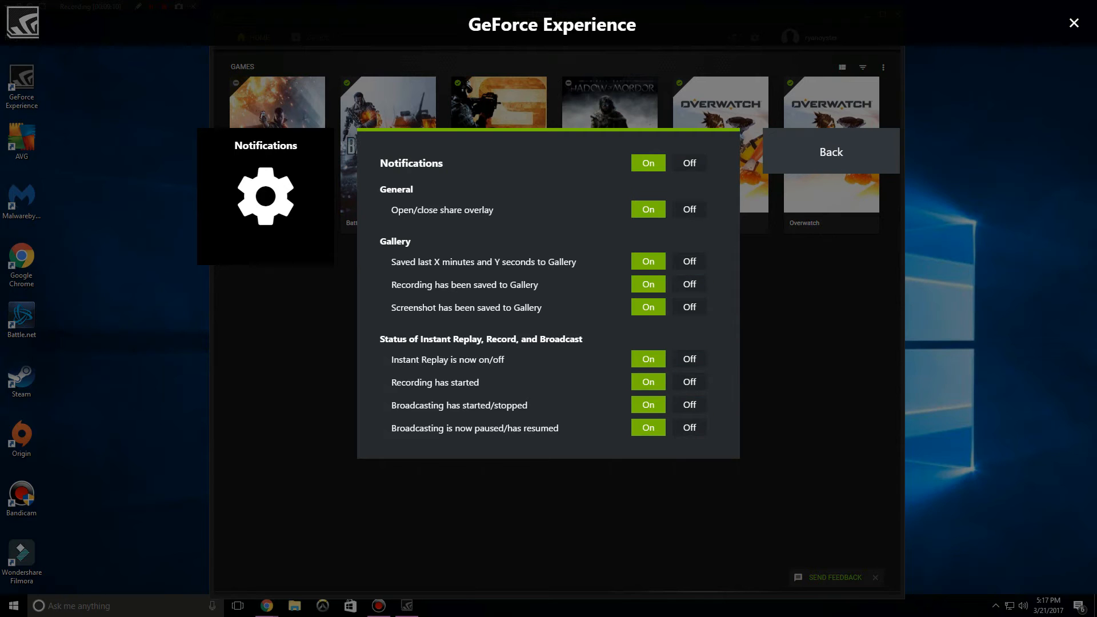
key("Escape")
Check the desktop capture option in the Privacy control settings, and return to the settings home
key("Down")
key("Down")
key("Down")
key("Down")
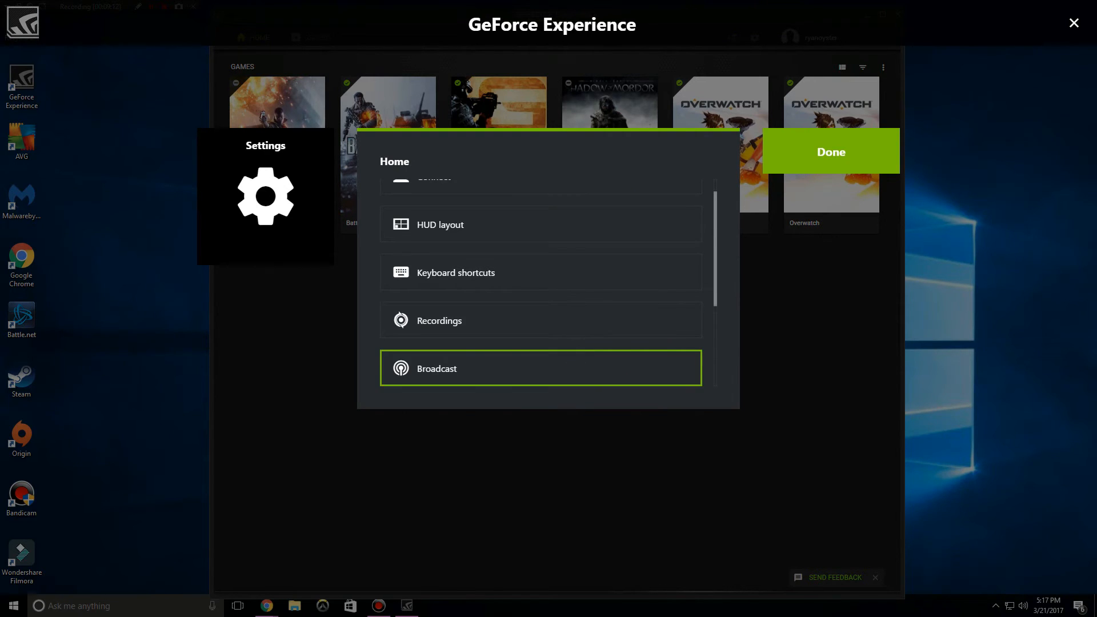
key("Down")
key("Down")
key("Down")
key("Return")
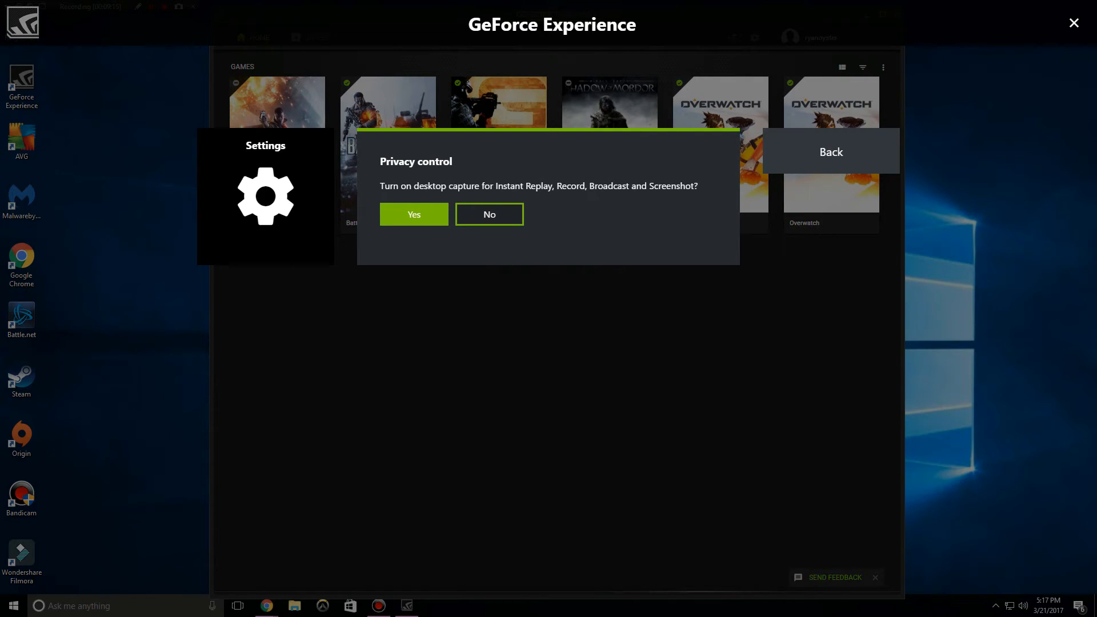
key("Right")
key("Return")
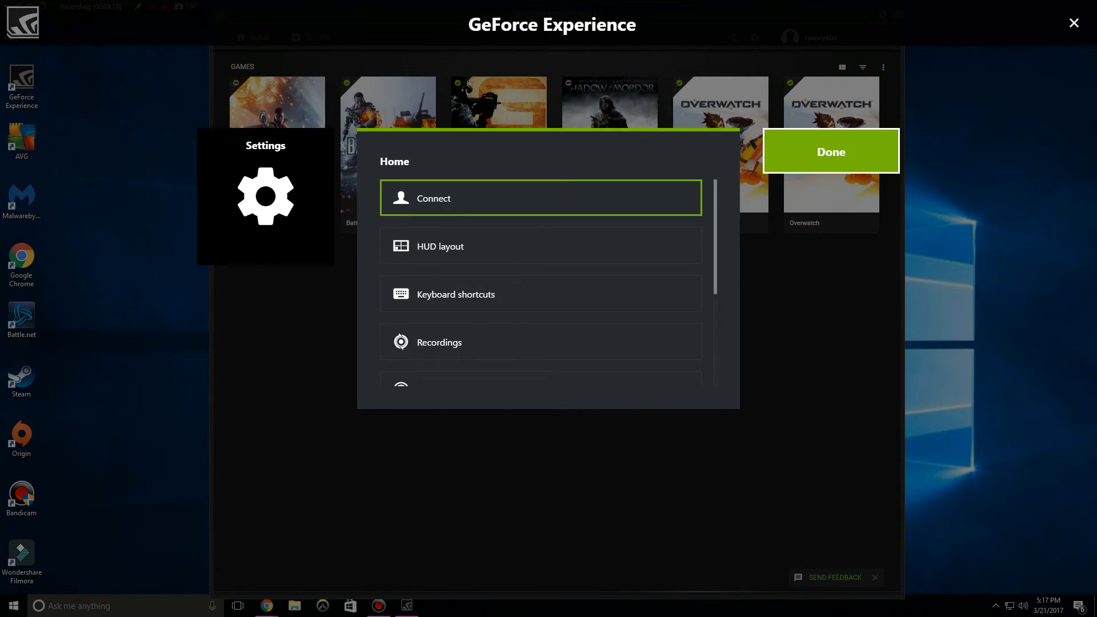
Look over the settings categories down to Privacy control, and close the settings and the share overlay
key("Down")
key("Down")
key("Down")
key("Down")
key("Down")
key("Down")
key("Down")
key("Up")
key("Down")
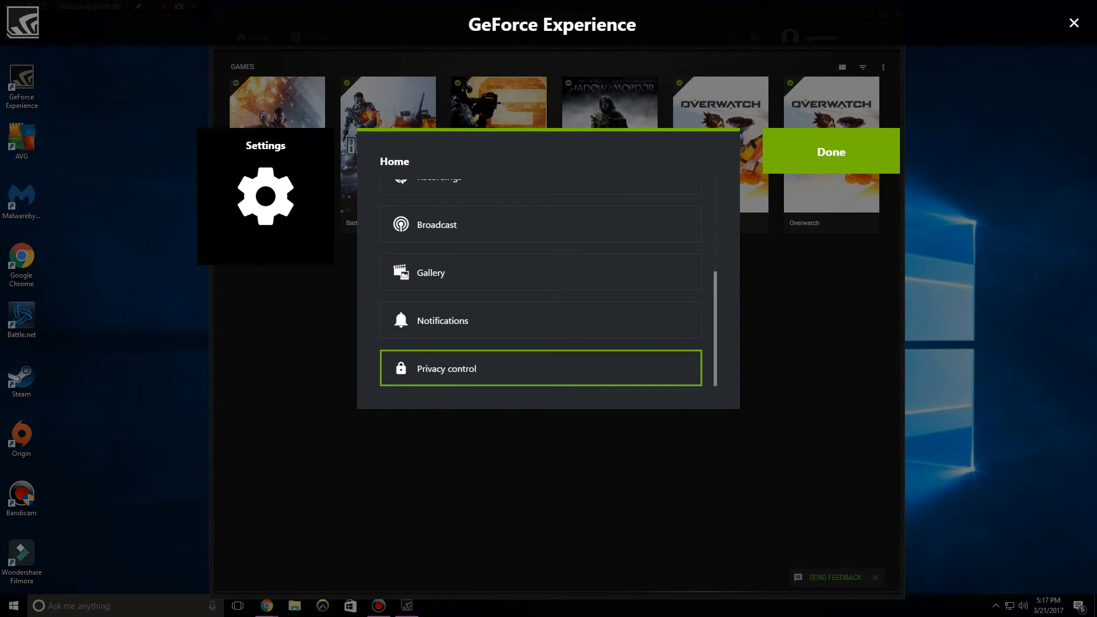
key("Up")
key("Up")
key("Right")
key("Return")
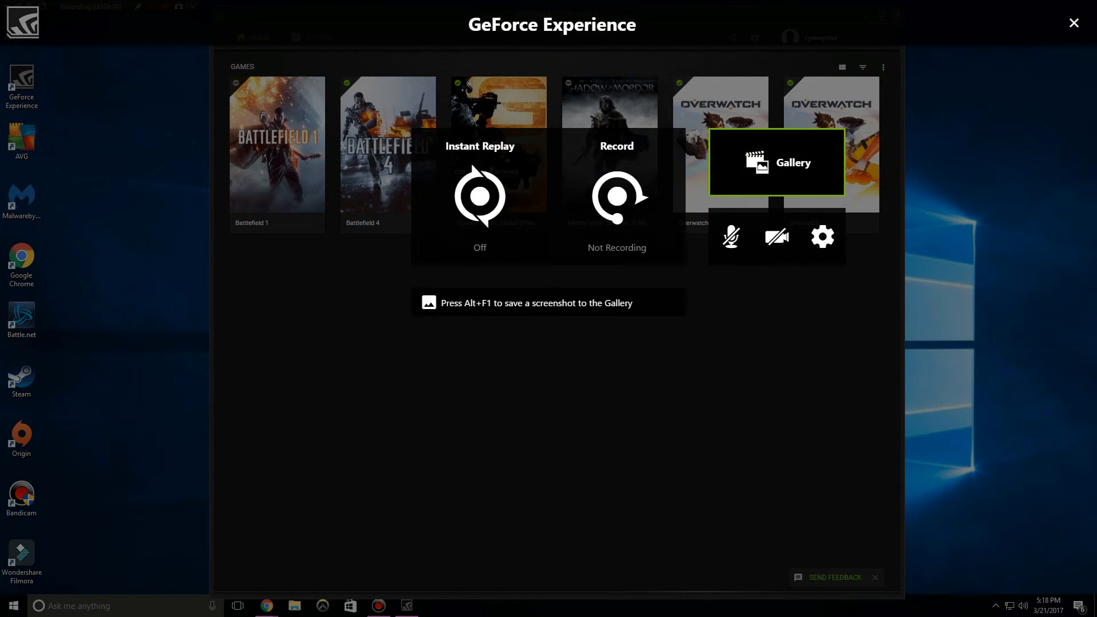
left_click(1074, 23)
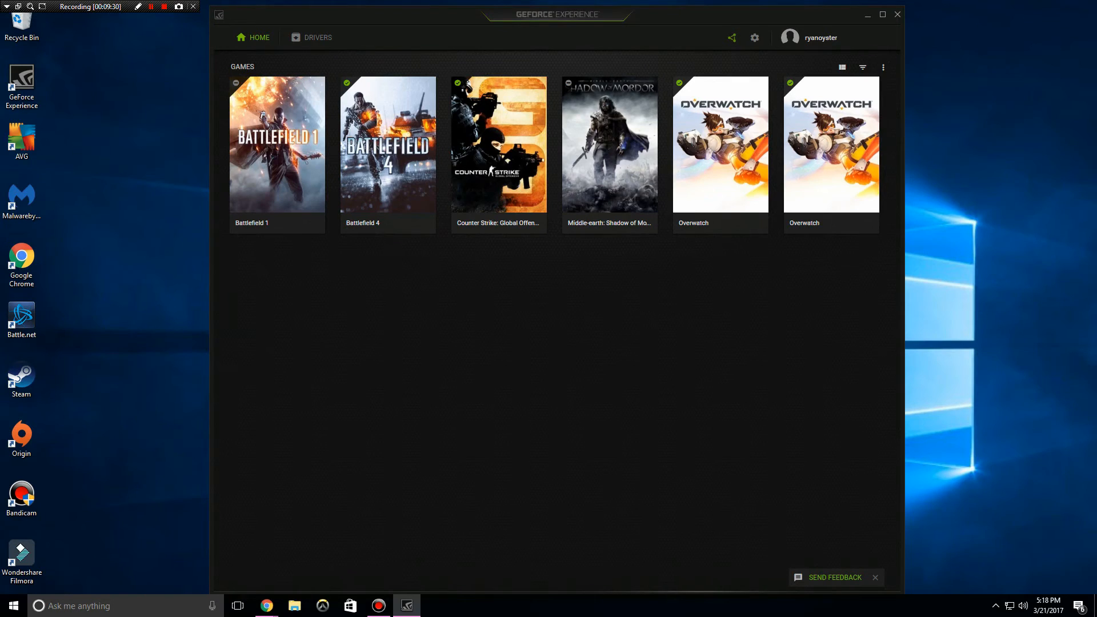
Reopen the share overlay with its Alt+Z shortcut, check the Broadcast settings, and return to the overlay's main view
key("alt+z")
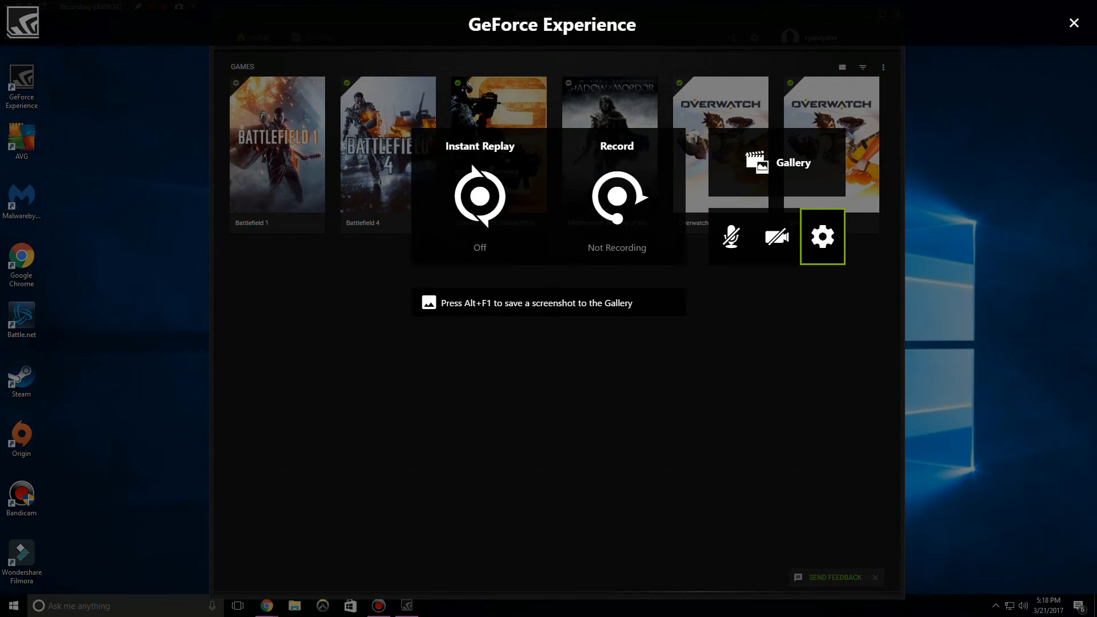
left_click(823, 237)
scroll(629, 259, "down", 3)
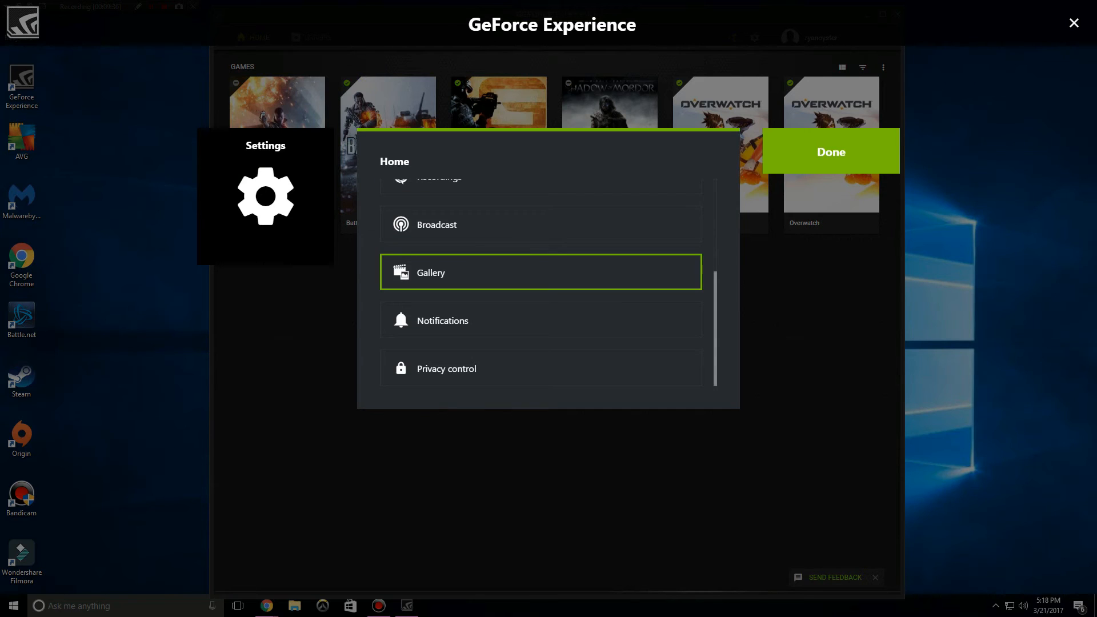
key("Up")
key("Return")
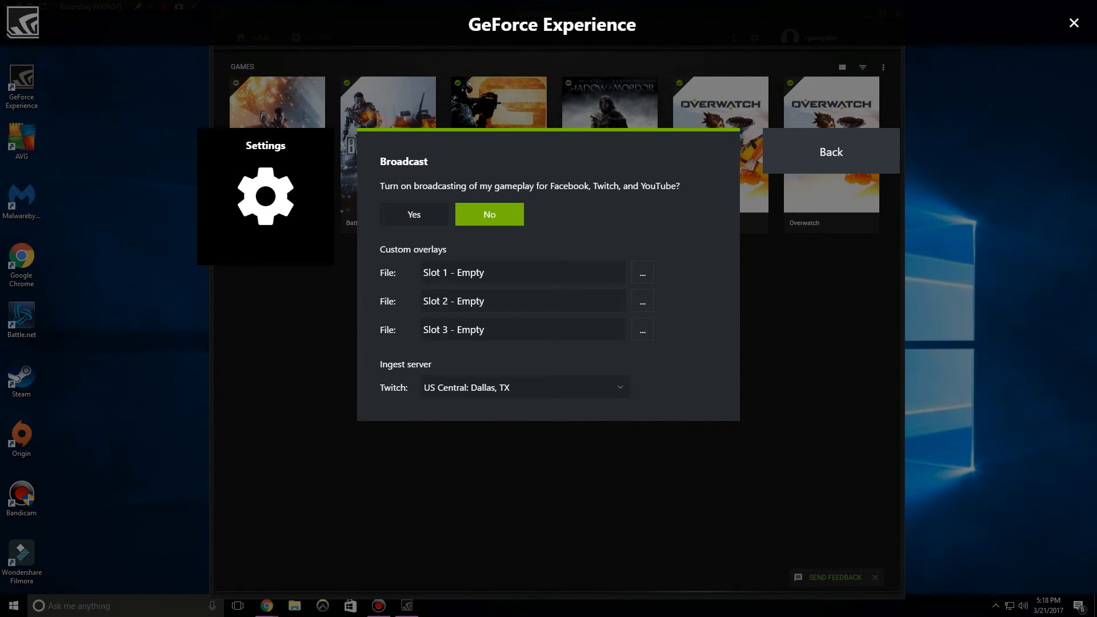
left_click(814, 152)
left_click(814, 152)
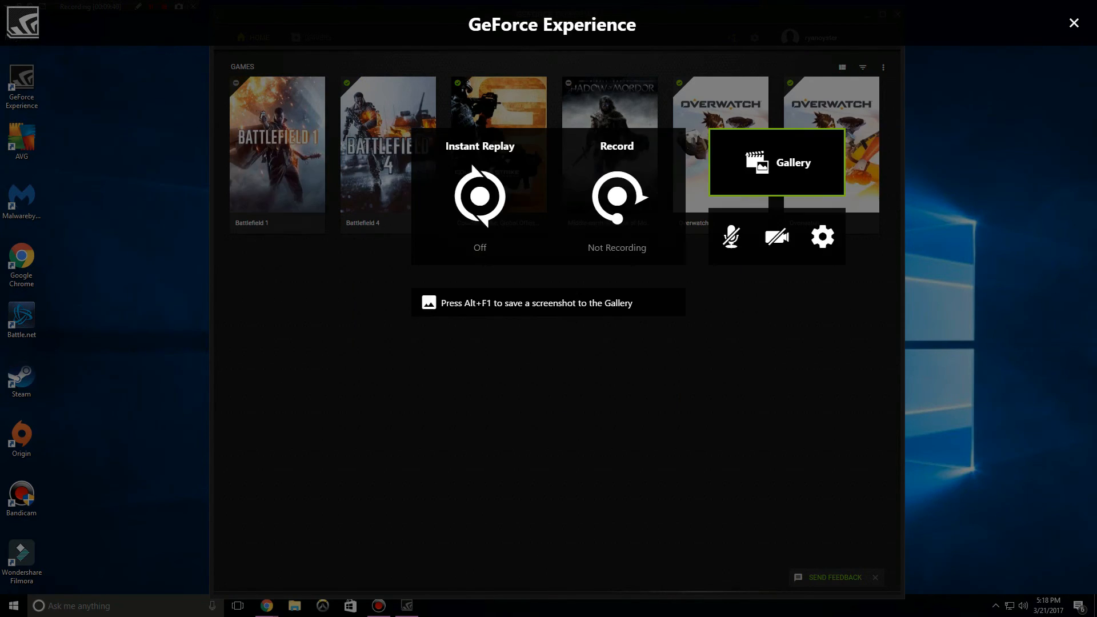
Look over the overlay's record, microphone, camera and settings controls, and close the share overlay
key("Left")
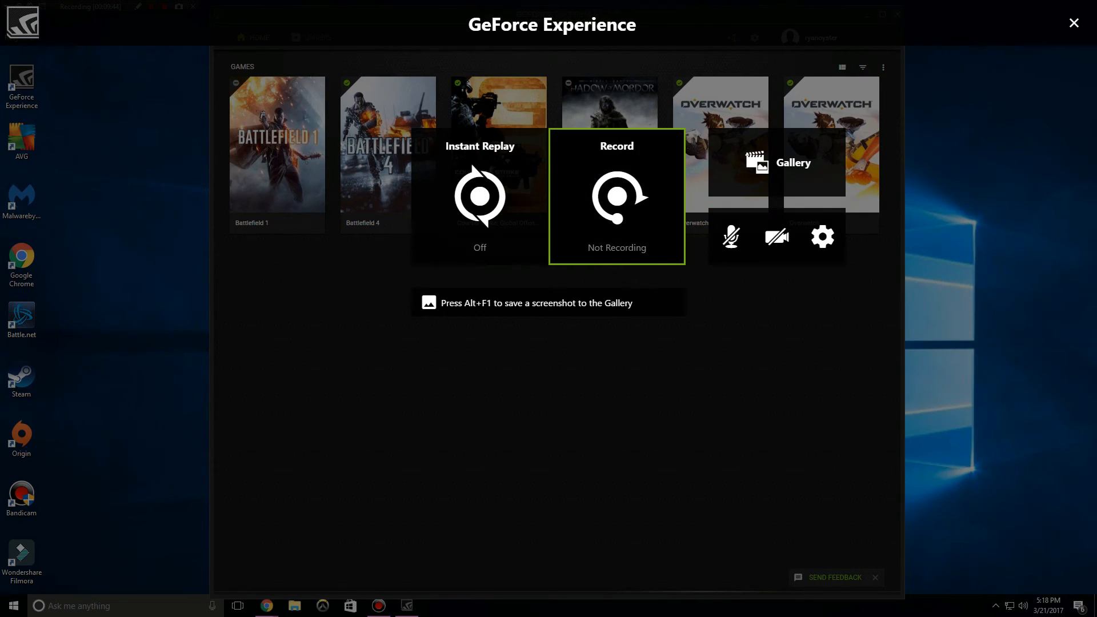
key("Right")
key("Right")
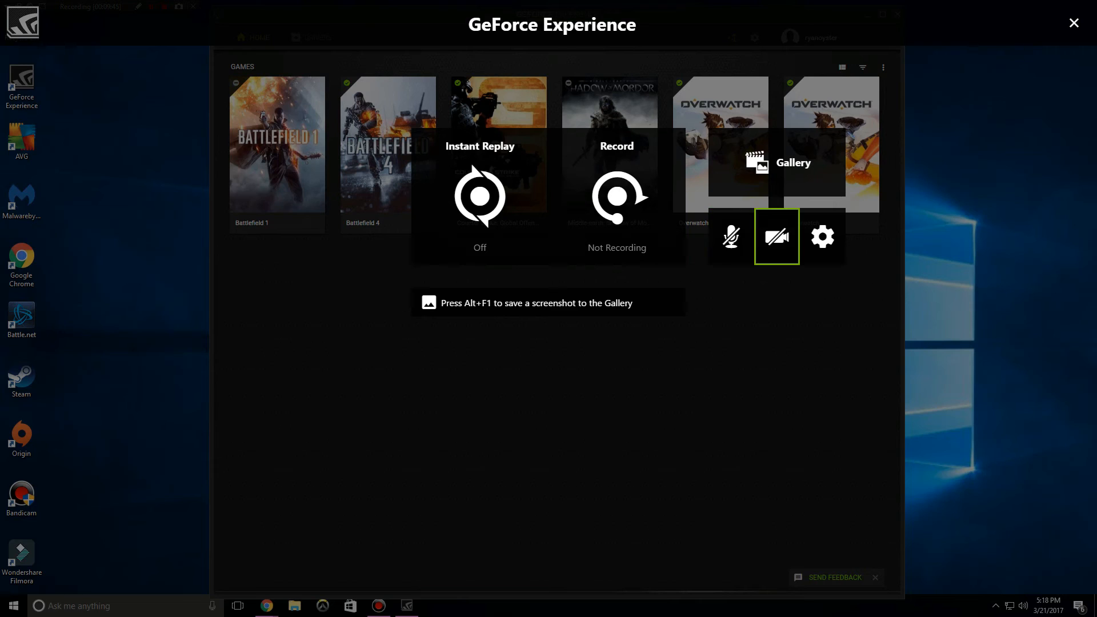
key("Left")
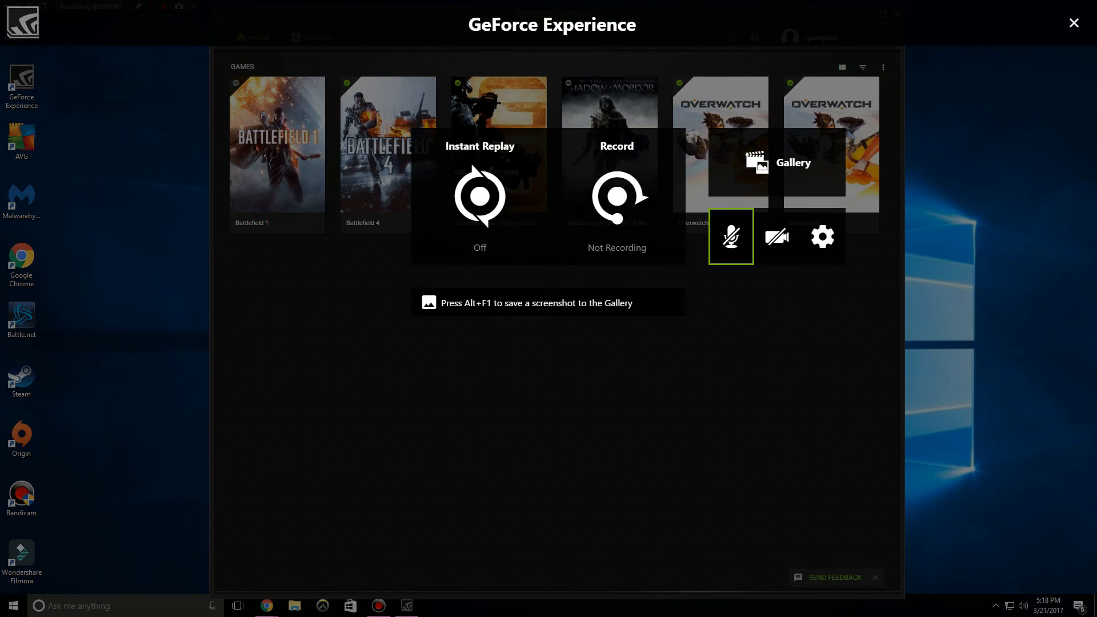
key("Right")
key("Right")
key("alt+z")
Open the Battlefield 1 details page from the games library
mouse_move(663, 20)
left_mouse_down()
mouse_move(650, 26)
mouse_move(662, 17)
left_mouse_up()
mouse_move(276, 172)
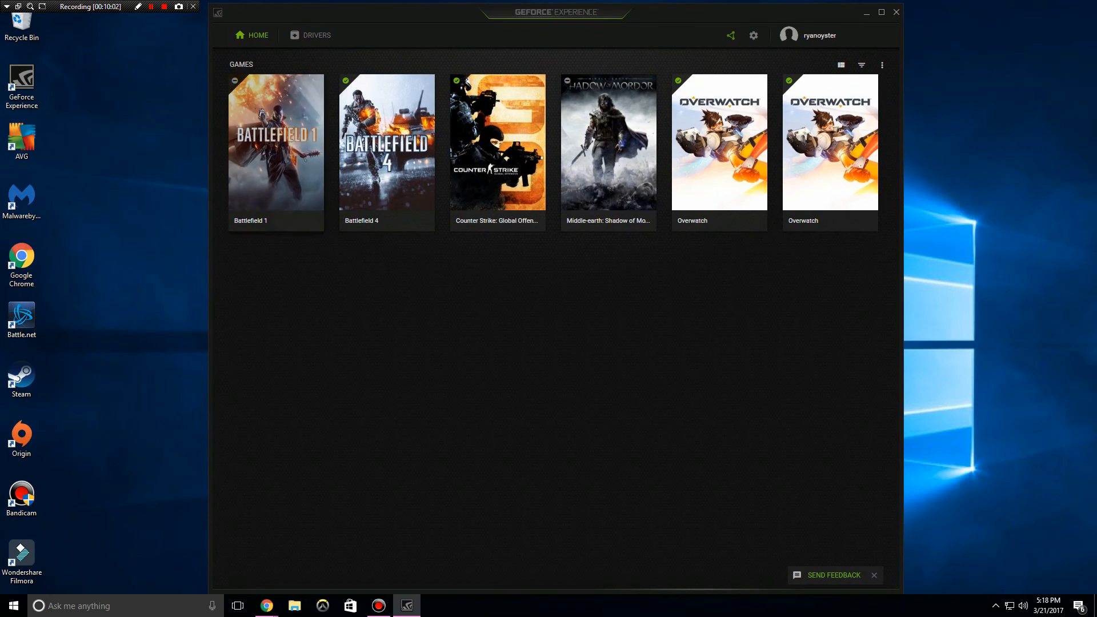
left_click(276, 159)
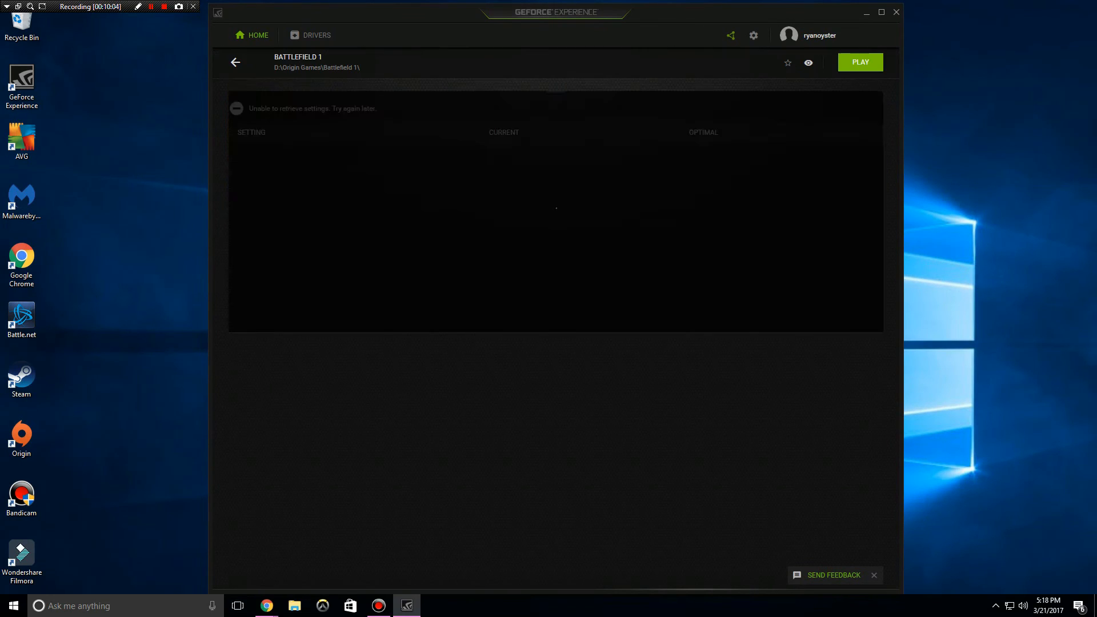
Look through Battlefield 1's optimal in-game and NVIDIA settings, and return to the games library
scroll(554, 480, "down", 2)
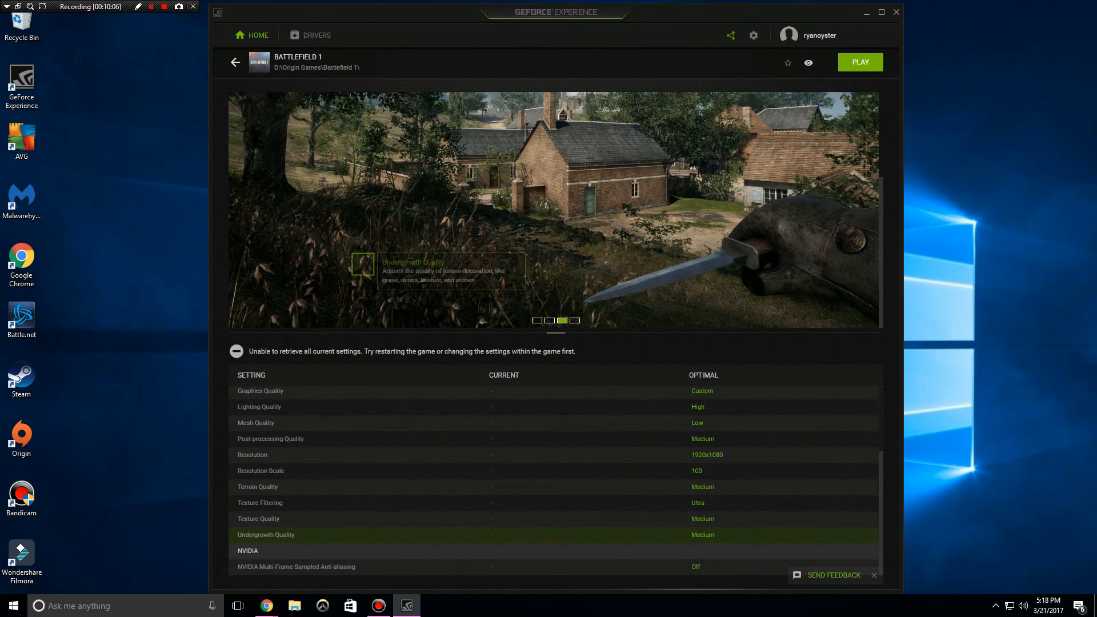
scroll(554, 480, "up", 2)
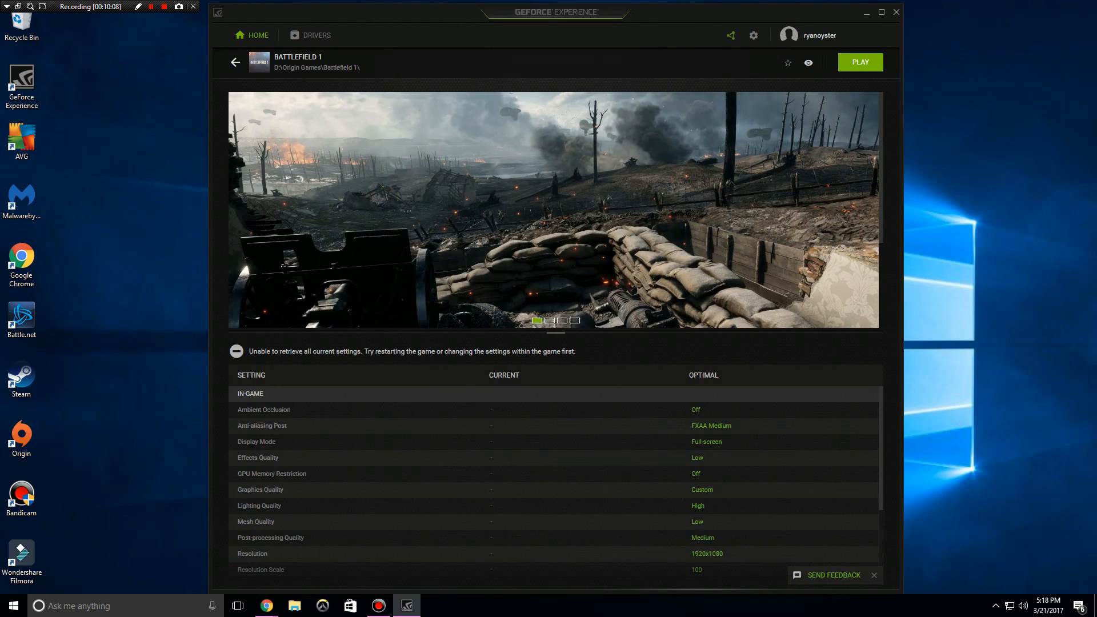
scroll(554, 480, "down", 2)
scroll(555, 480, "up", 2)
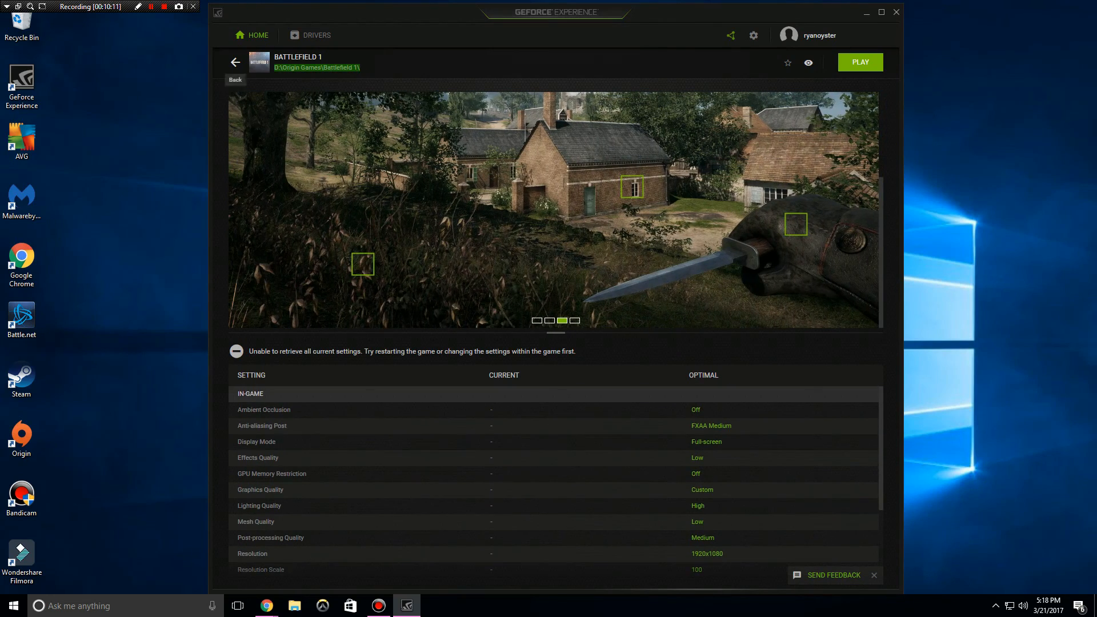
left_click(234, 62)
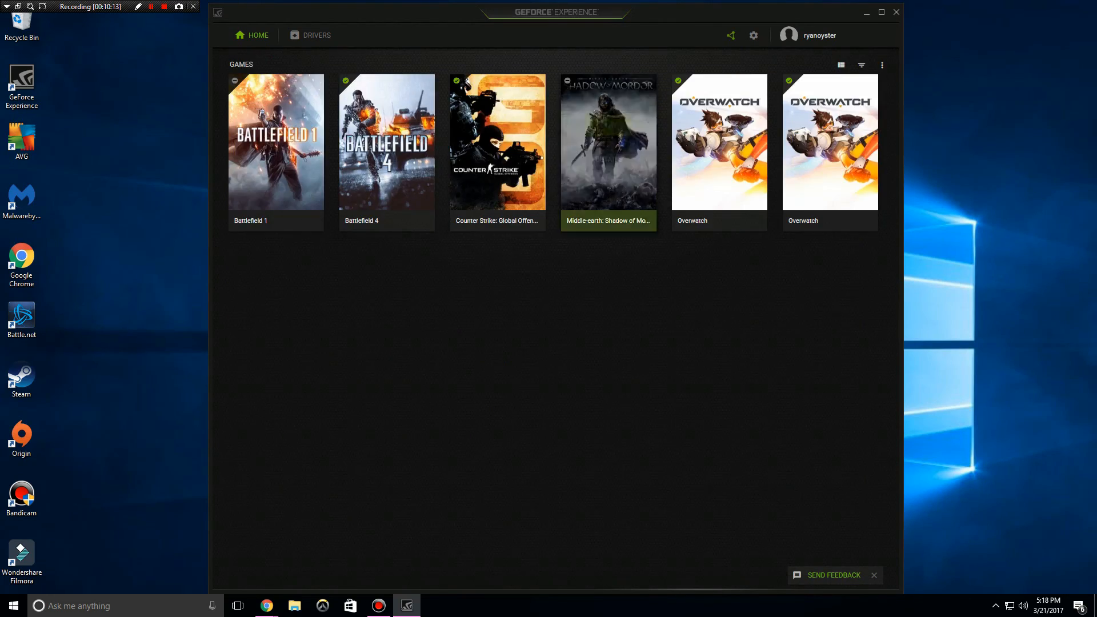
View the optimal settings for Middle-earth: Shadow of Mordor, and return to the games library
left_click(609, 149)
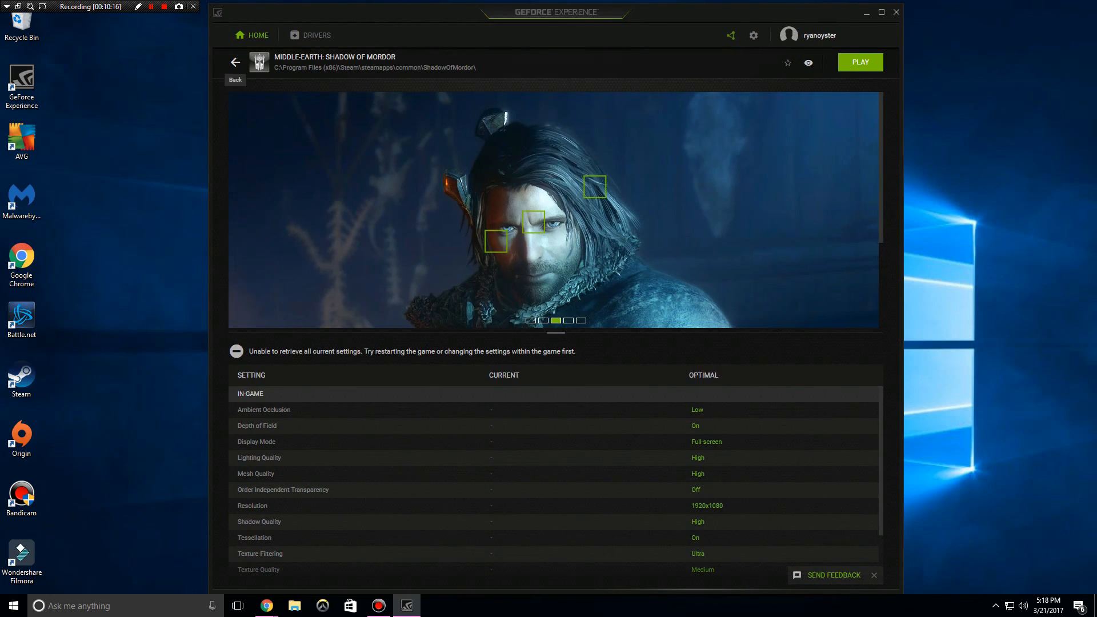
left_click(235, 63)
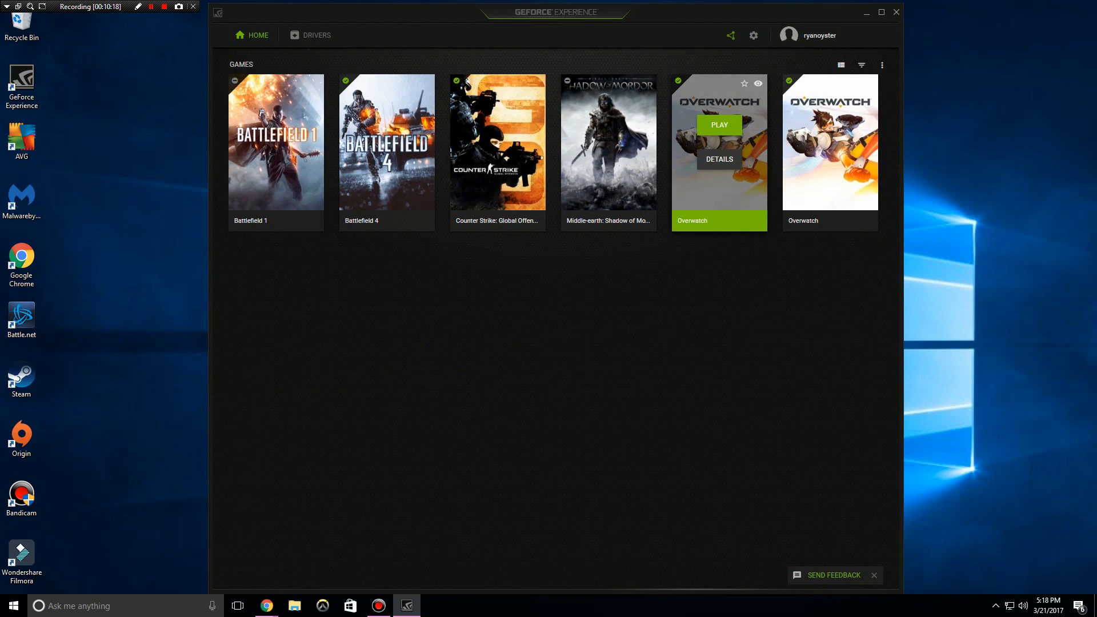